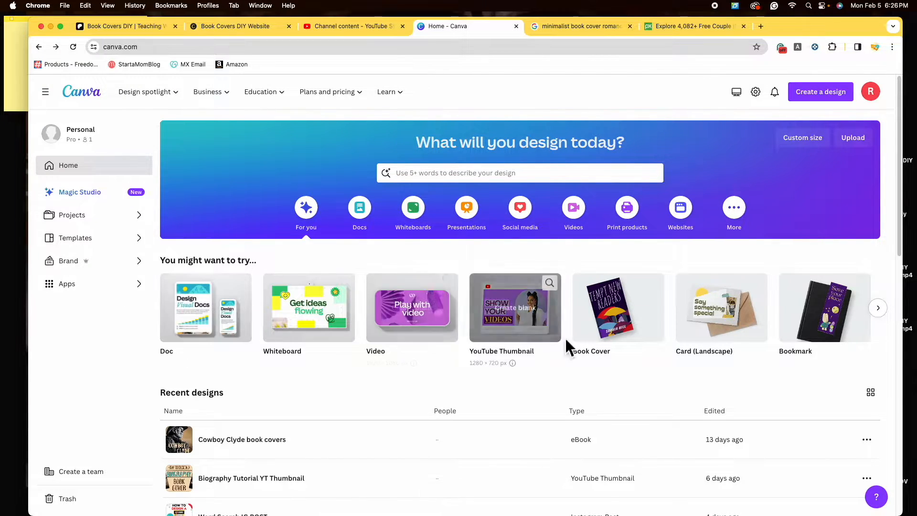
Search the Canva templates for "book cover".
{"action": "mouse_move", "coordinate": [621, 321]}
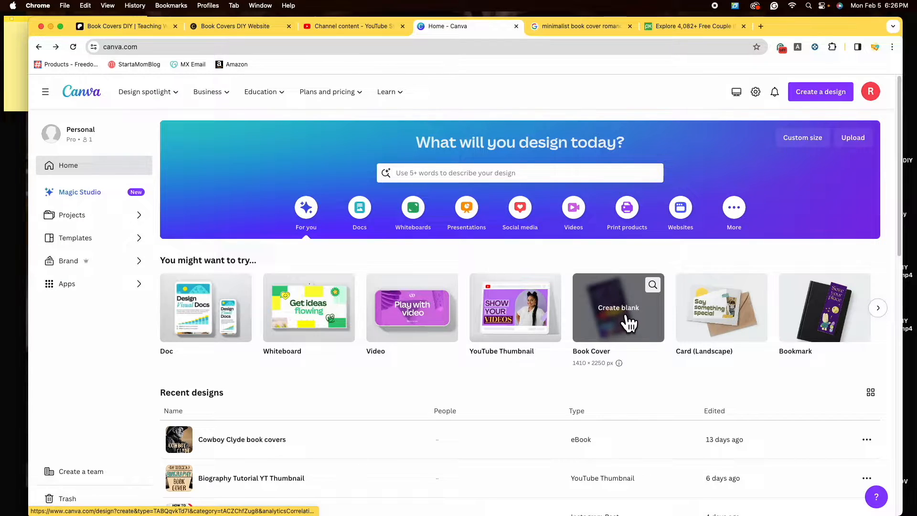
{"action": "left_click", "coordinate": [556, 181]}
{"action": "type", "text": "book cover"}
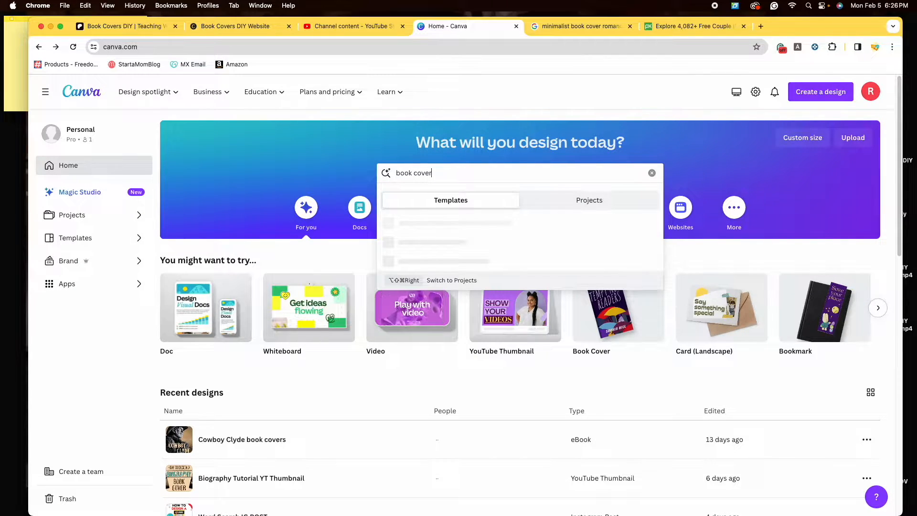
{"action": "key", "text": "Return"}
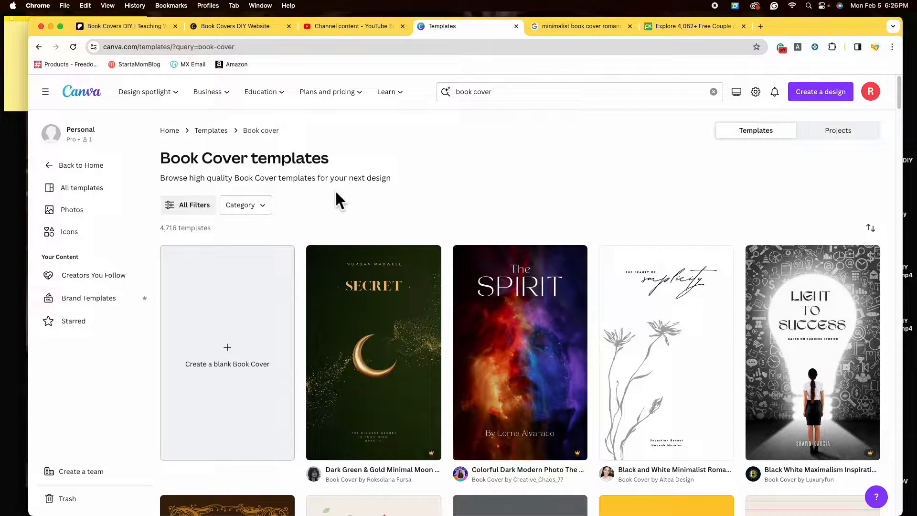
Browse the book cover templates and create a blank Book Cover design.
{"action": "scroll", "coordinate": [303, 283], "scroll_direction": "down", "scroll_amount": 2}
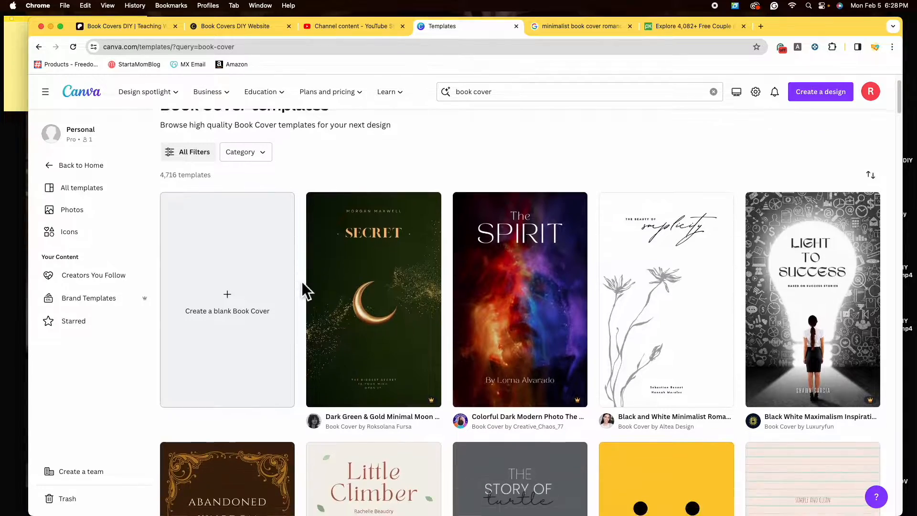
{"action": "scroll", "coordinate": [302, 282], "scroll_direction": "down", "scroll_amount": 10}
{"action": "scroll", "coordinate": [301, 282], "scroll_direction": "down", "scroll_amount": 15}
{"action": "scroll", "coordinate": [307, 297], "scroll_direction": "up", "scroll_amount": 20}
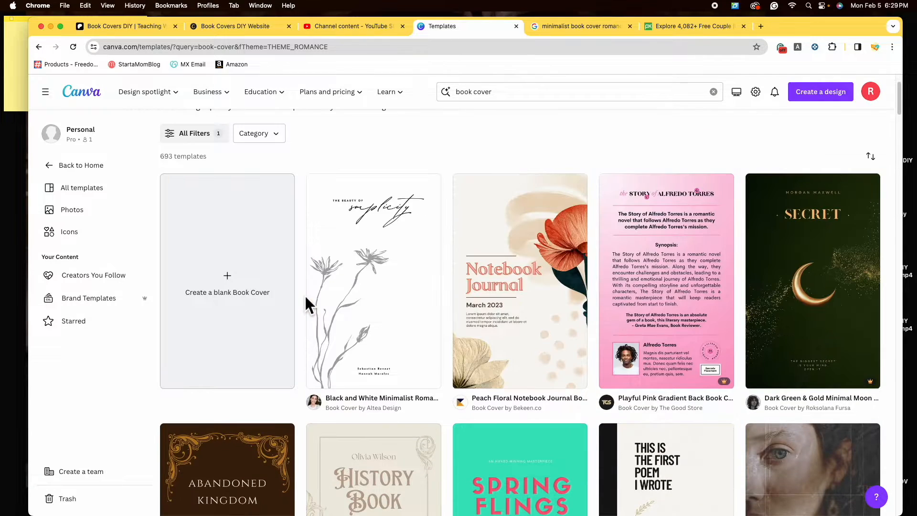
{"action": "scroll", "coordinate": [305, 294], "scroll_direction": "up", "scroll_amount": 1}
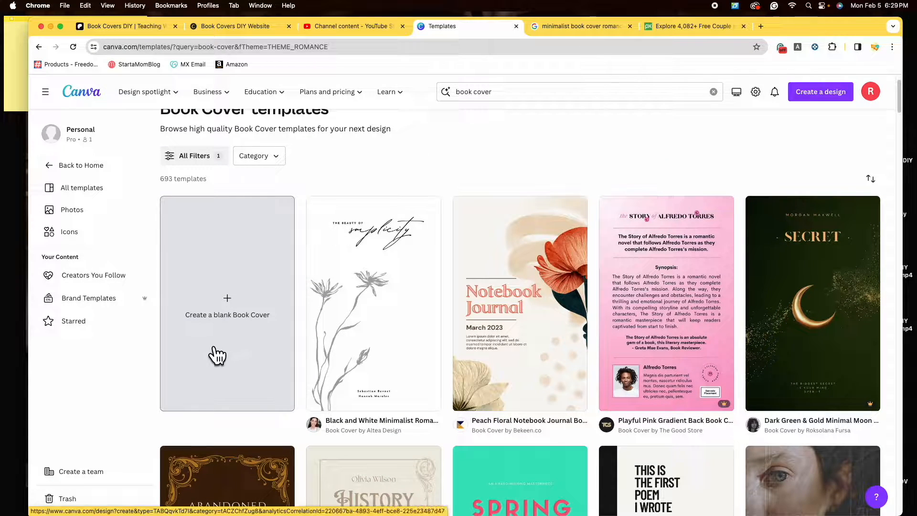
{"action": "left_click", "coordinate": [231, 317]}
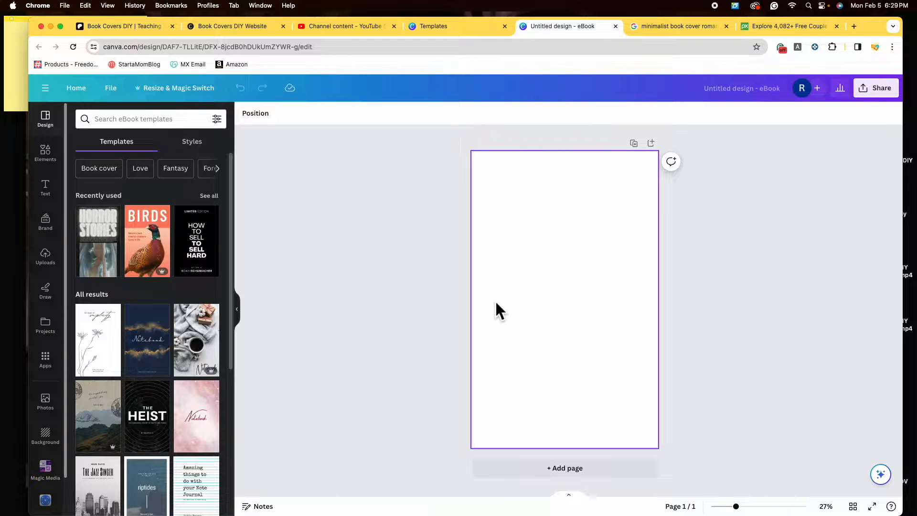
Switch to the Google image results for "minimalist book cover romance", examine the cover designs, and return to the blank cover design.
{"action": "left_click", "coordinate": [674, 27]}
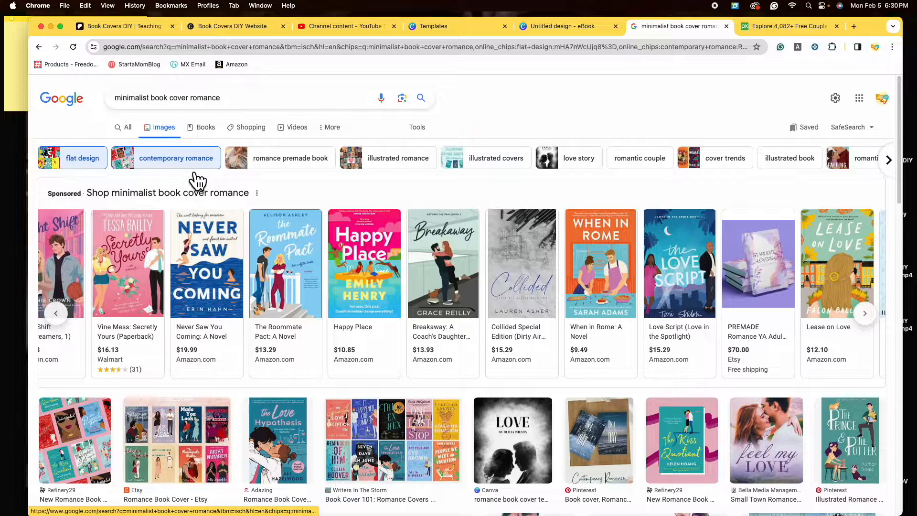
{"action": "left_click", "coordinate": [59, 317]}
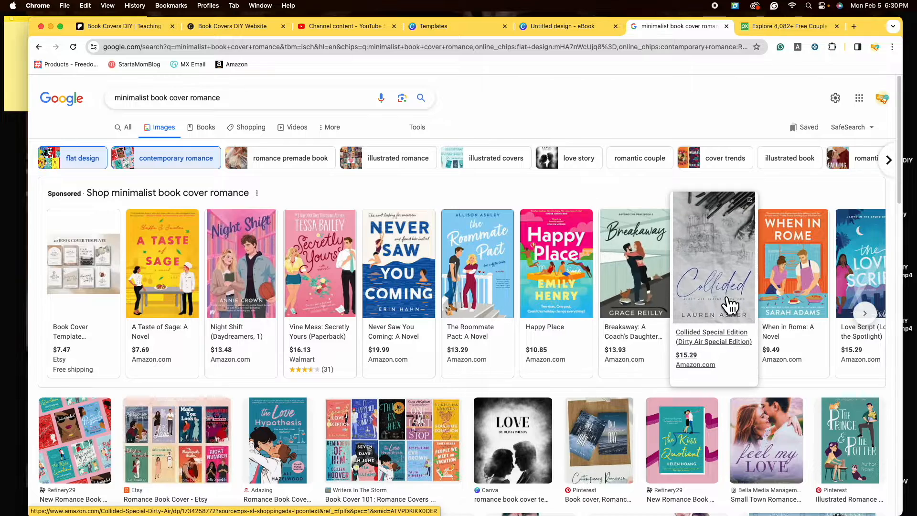
{"action": "left_click", "coordinate": [874, 316]}
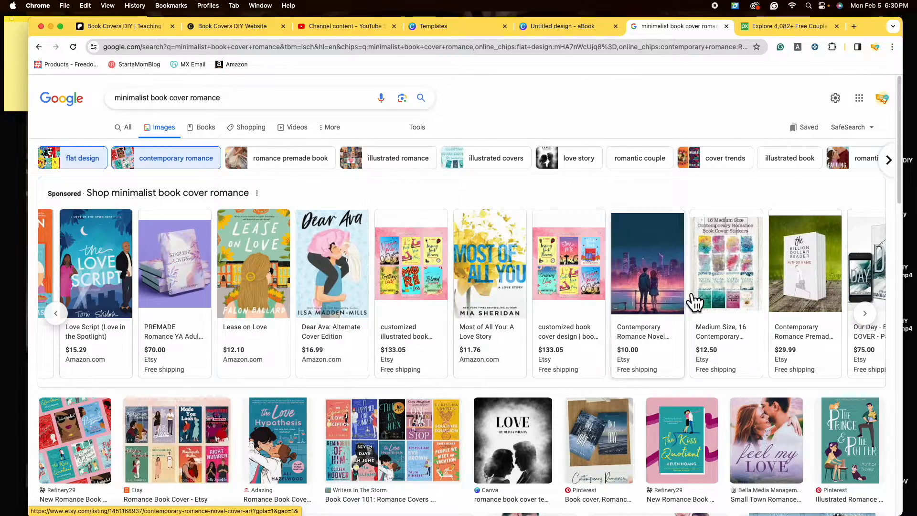
{"action": "scroll", "coordinate": [879, 330], "scroll_direction": "right", "scroll_amount": 2}
{"action": "scroll", "coordinate": [825, 327], "scroll_direction": "right", "scroll_amount": 3}
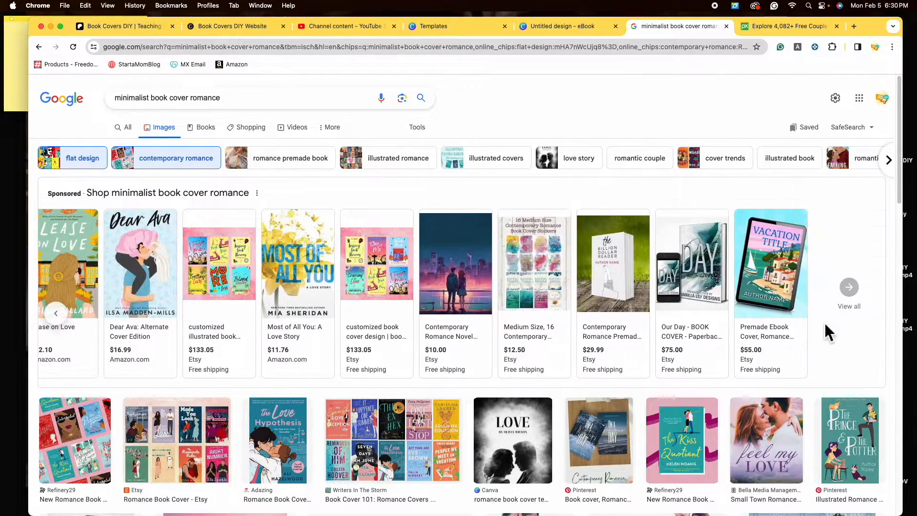
{"action": "scroll", "coordinate": [557, 354], "scroll_direction": "down", "scroll_amount": 3}
{"action": "scroll", "coordinate": [549, 358], "scroll_direction": "down", "scroll_amount": 6}
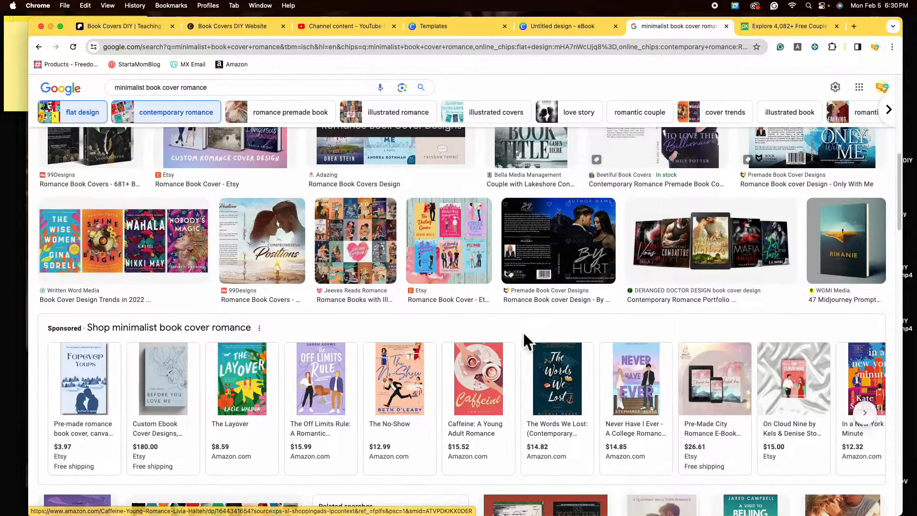
{"action": "scroll", "coordinate": [519, 342], "scroll_direction": "up", "scroll_amount": 2}
{"action": "scroll", "coordinate": [518, 356], "scroll_direction": "up", "scroll_amount": 5}
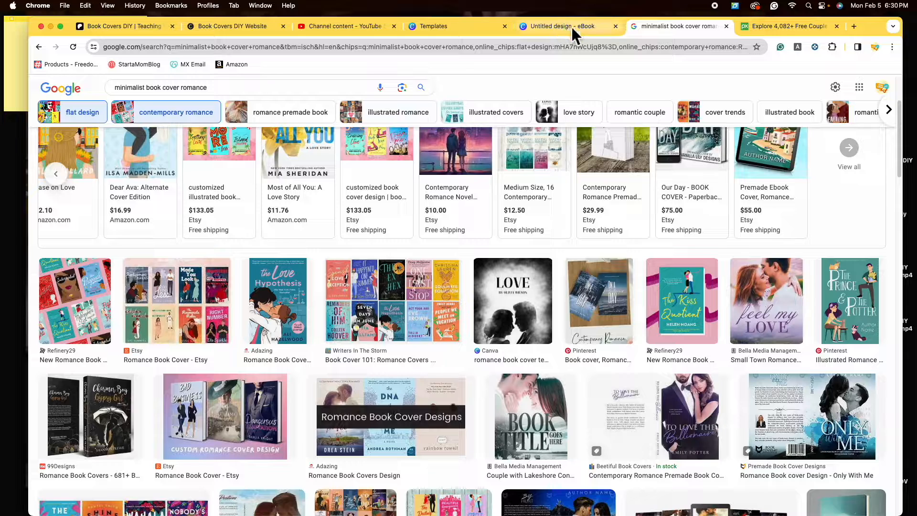
{"action": "left_click", "coordinate": [538, 28]}
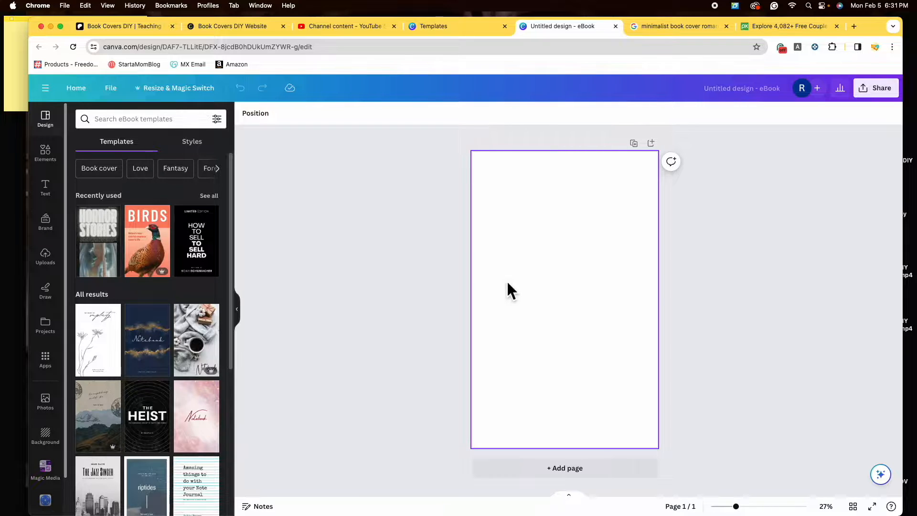
Switch to Pixabay and look through the "couple" results with all image types shown.
{"action": "left_click", "coordinate": [777, 28]}
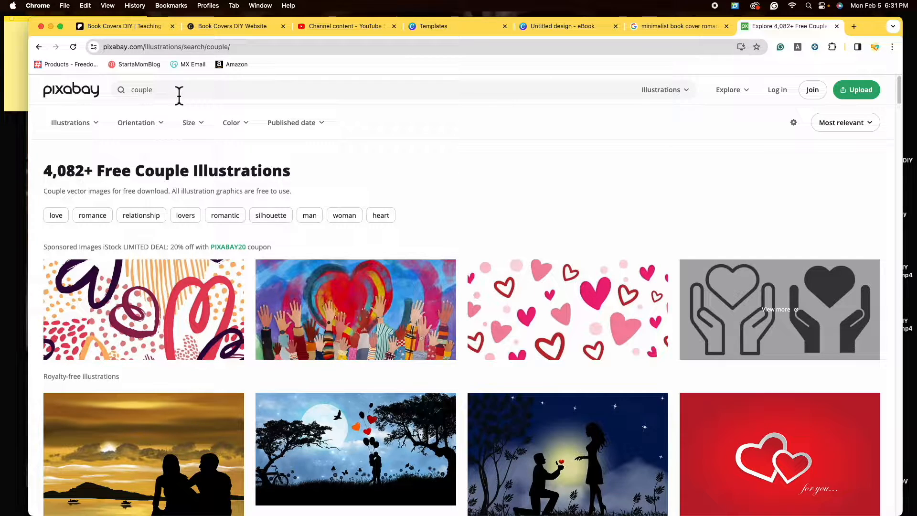
{"action": "left_click", "coordinate": [693, 98]}
{"action": "left_click", "coordinate": [653, 116]}
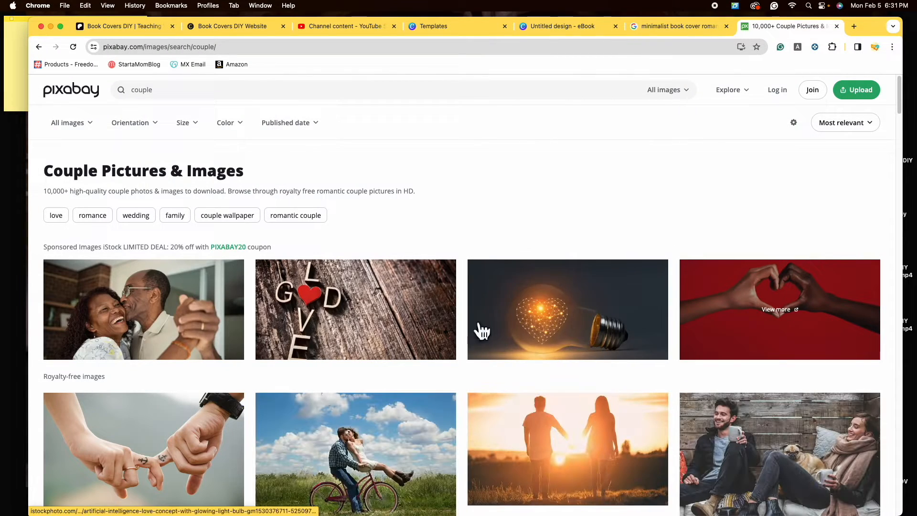
{"action": "scroll", "coordinate": [466, 312], "scroll_direction": "down", "scroll_amount": 5}
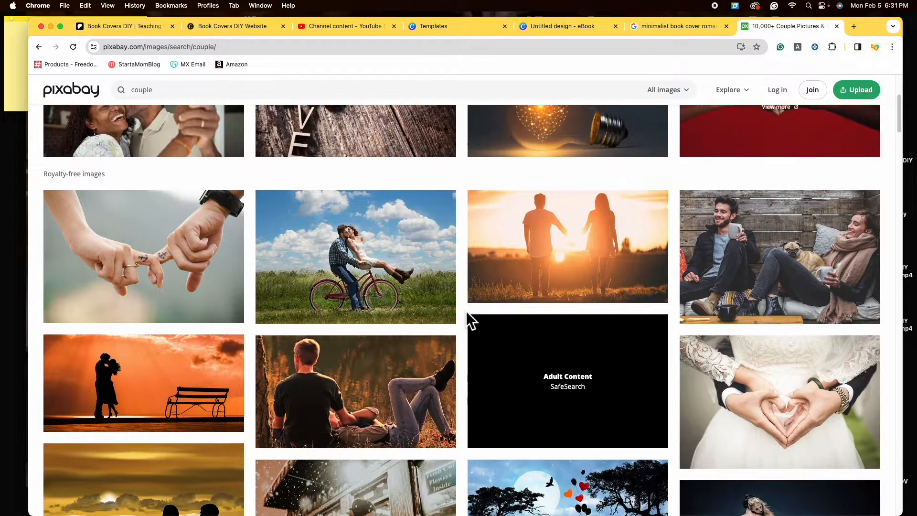
{"action": "scroll", "coordinate": [467, 312], "scroll_direction": "up", "scroll_amount": 6}
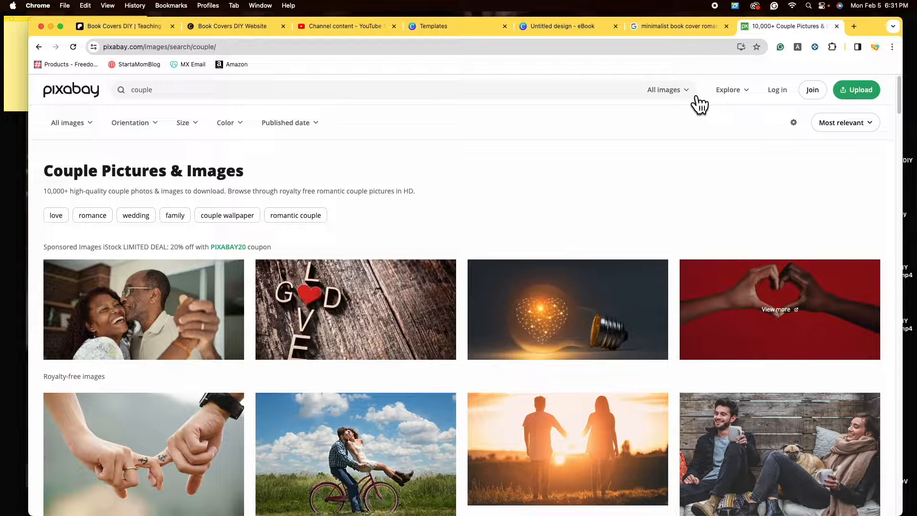
Limit the "couple" results to illustrations, browse them, and open the picture of the embracing couple in winter coats and scarves.
{"action": "left_click", "coordinate": [693, 91]}
{"action": "left_click", "coordinate": [674, 171]}
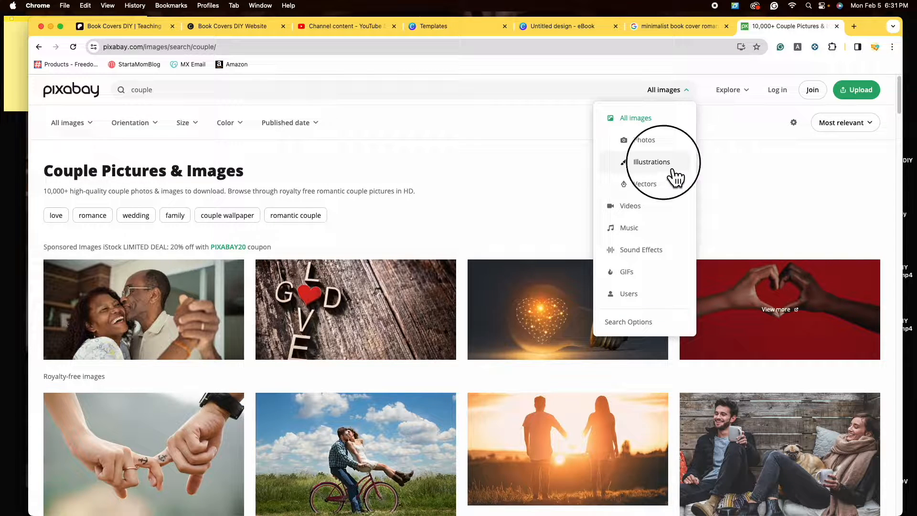
{"action": "scroll", "coordinate": [672, 213], "scroll_direction": "down", "scroll_amount": 6}
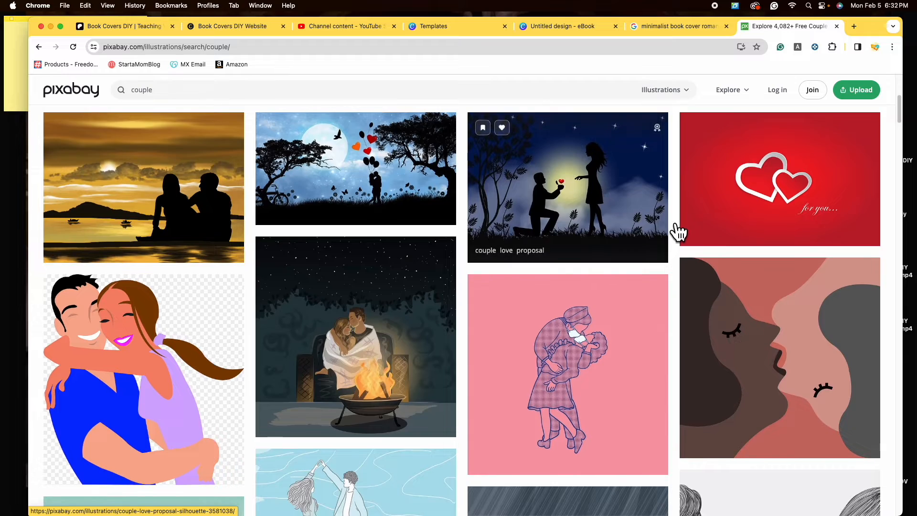
{"action": "scroll", "coordinate": [678, 233], "scroll_direction": "down", "scroll_amount": 8}
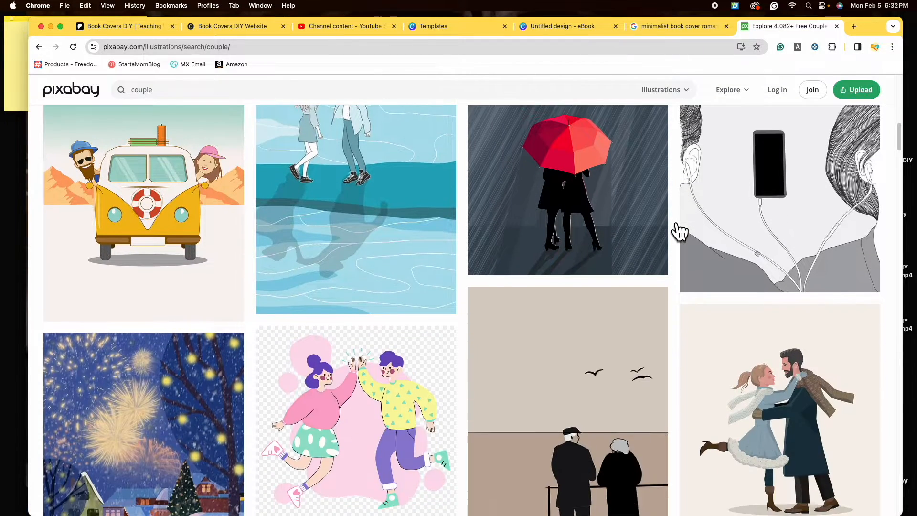
{"action": "scroll", "coordinate": [678, 233], "scroll_direction": "down", "scroll_amount": 4}
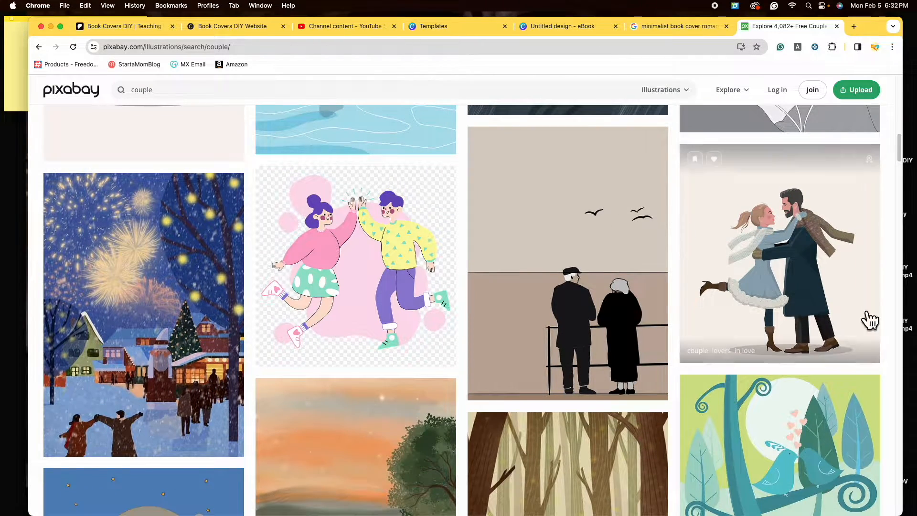
{"action": "scroll", "coordinate": [655, 262], "scroll_direction": "down", "scroll_amount": 6}
{"action": "scroll", "coordinate": [650, 273], "scroll_direction": "down", "scroll_amount": 3}
{"action": "scroll", "coordinate": [248, 299], "scroll_direction": "down", "scroll_amount": 10}
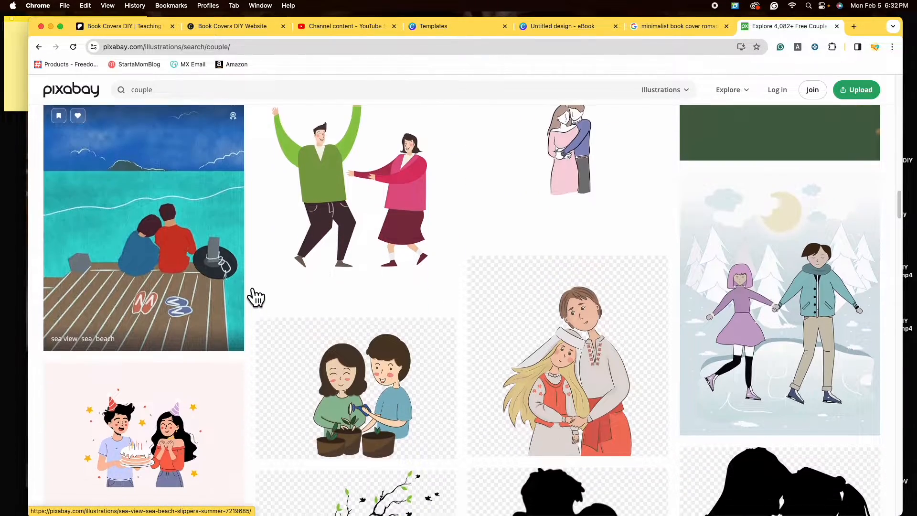
{"action": "scroll", "coordinate": [251, 296], "scroll_direction": "down", "scroll_amount": 10}
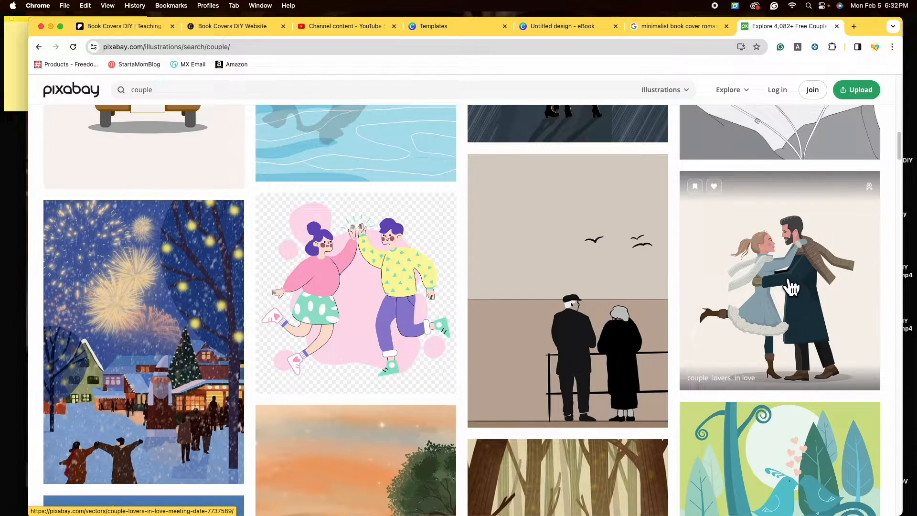
{"action": "left_click", "coordinate": [812, 293]}
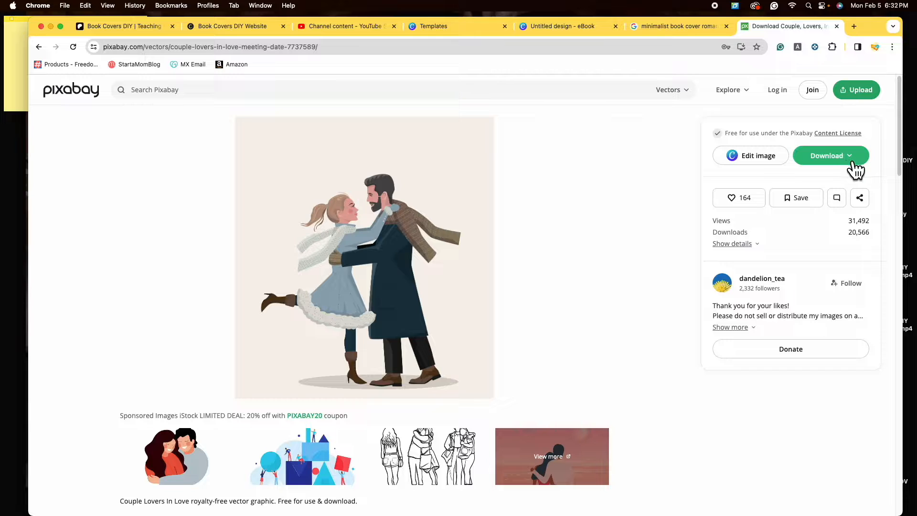
Switch back to the blank book cover in Canva and search its elements for "couple".
{"action": "left_click", "coordinate": [556, 25]}
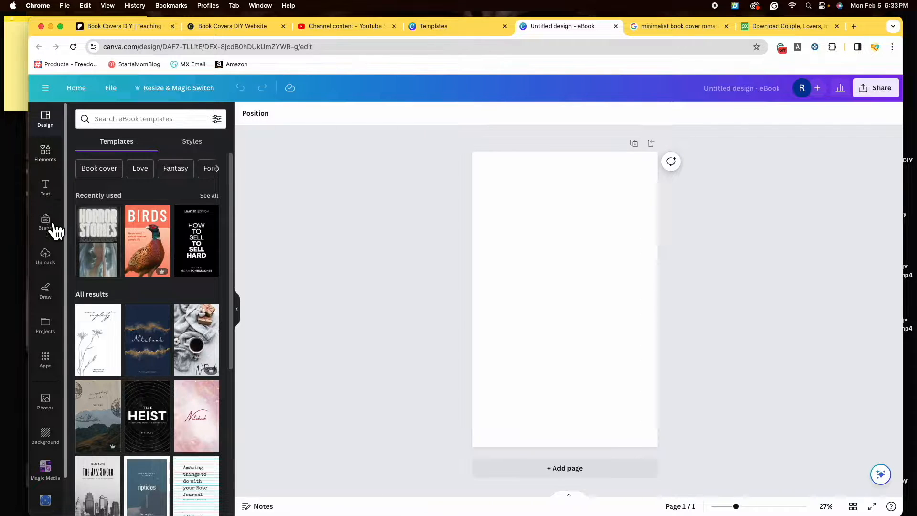
{"action": "left_click", "coordinate": [55, 163]}
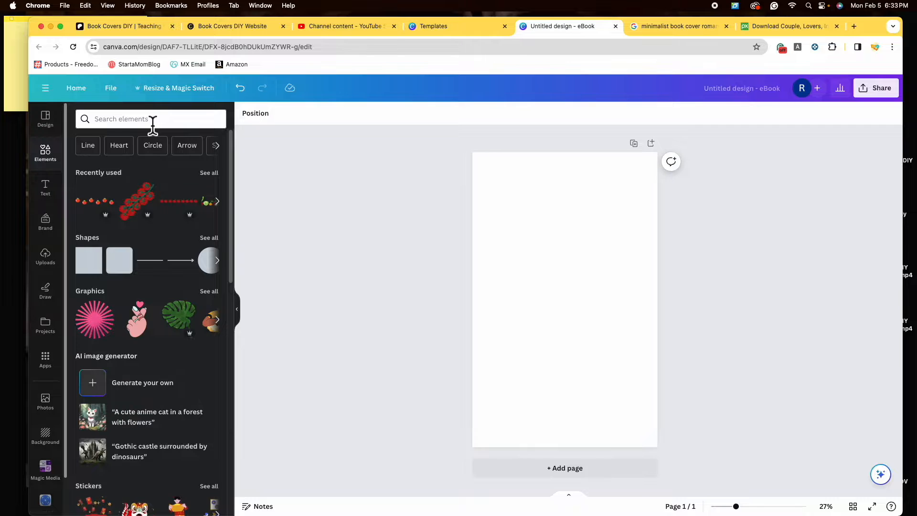
{"action": "left_click", "coordinate": [152, 124]}
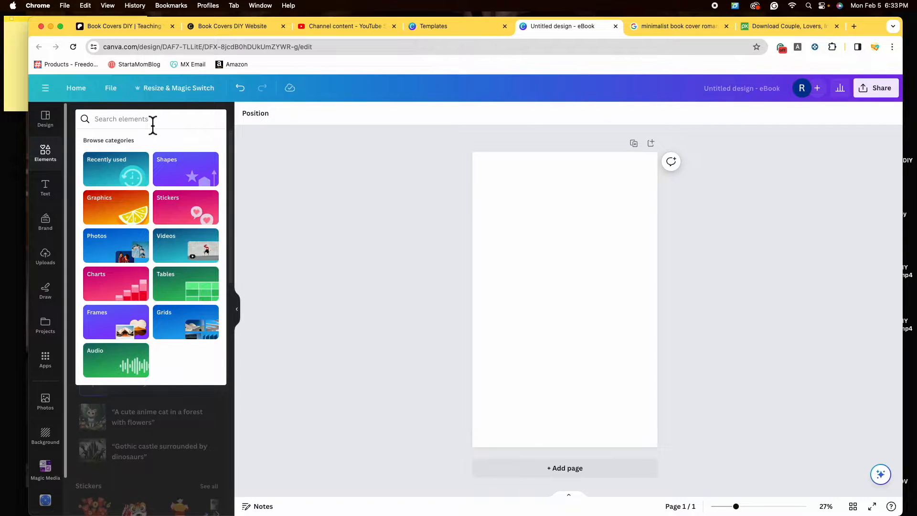
{"action": "type", "text": "couple"}
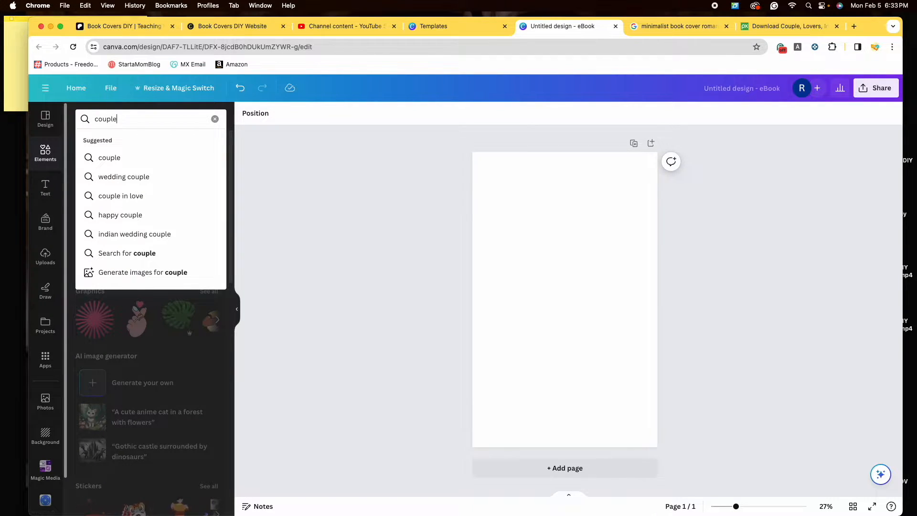
{"action": "key", "text": "Return"}
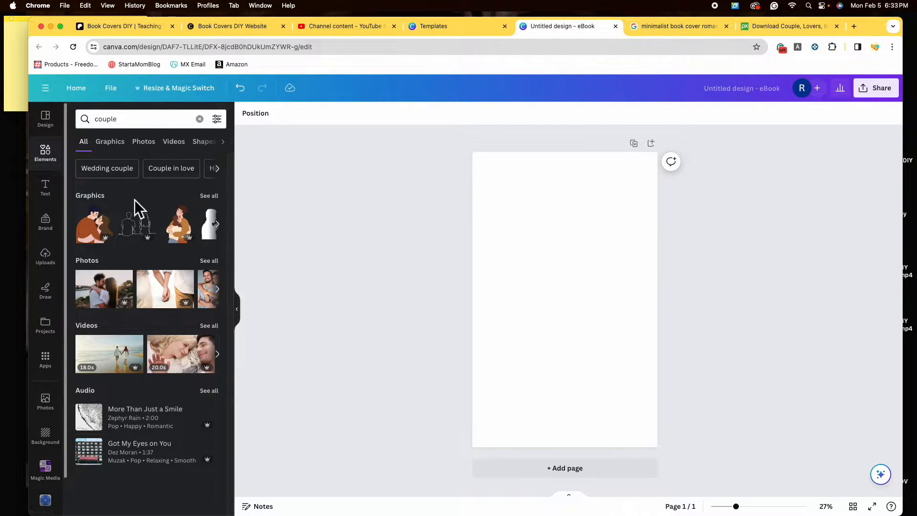
Show only graphics in the "couple" element results, browse them, and limit them to free ones.
{"action": "left_click", "coordinate": [219, 200]}
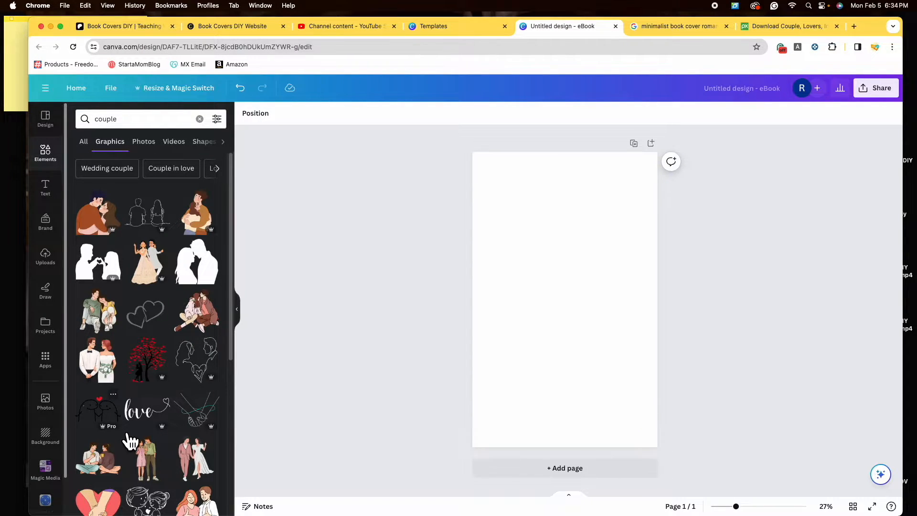
{"action": "scroll", "coordinate": [220, 435], "scroll_direction": "down", "scroll_amount": 1}
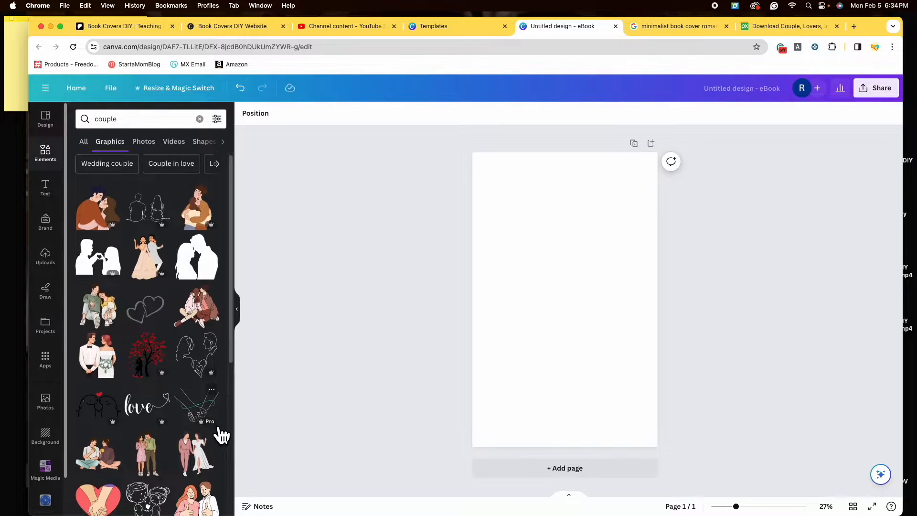
{"action": "scroll", "coordinate": [220, 434], "scroll_direction": "down", "scroll_amount": 3}
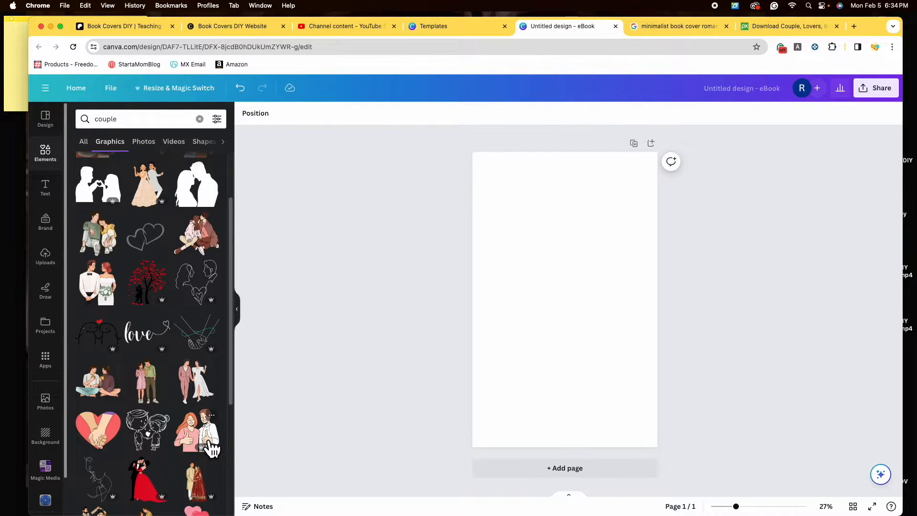
{"action": "scroll", "coordinate": [203, 440], "scroll_direction": "up", "scroll_amount": 4}
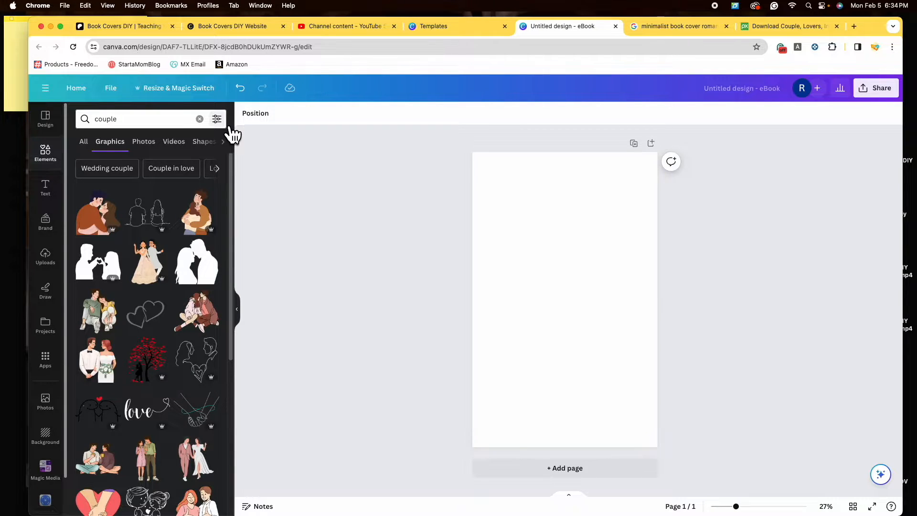
{"action": "left_click", "coordinate": [217, 119]}
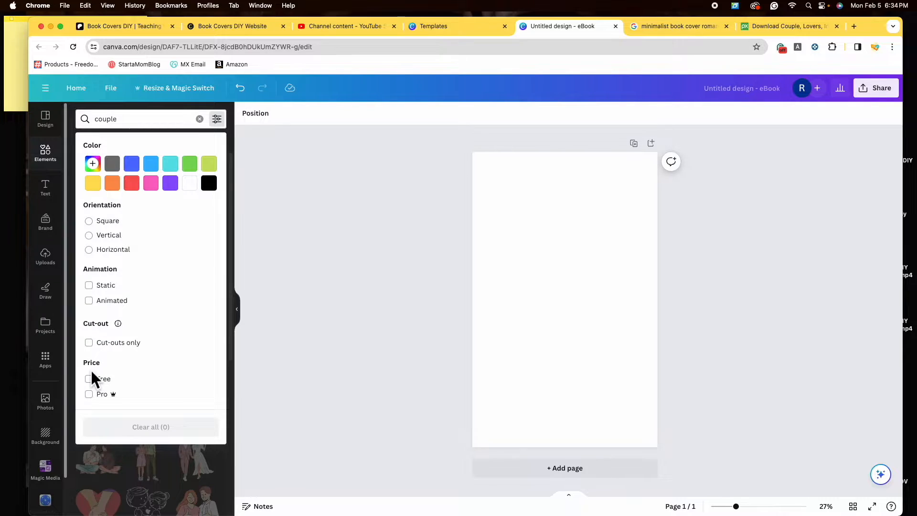
{"action": "left_click", "coordinate": [98, 382]}
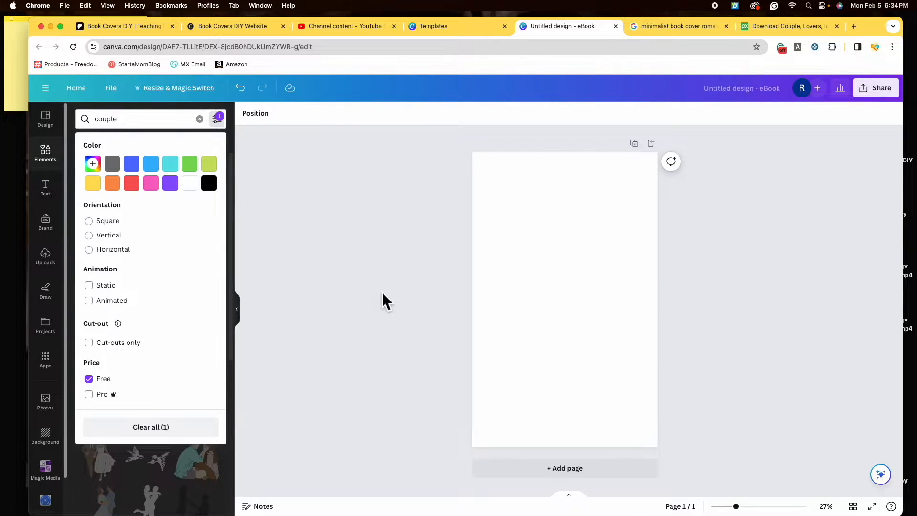
{"action": "left_click", "coordinate": [380, 301]}
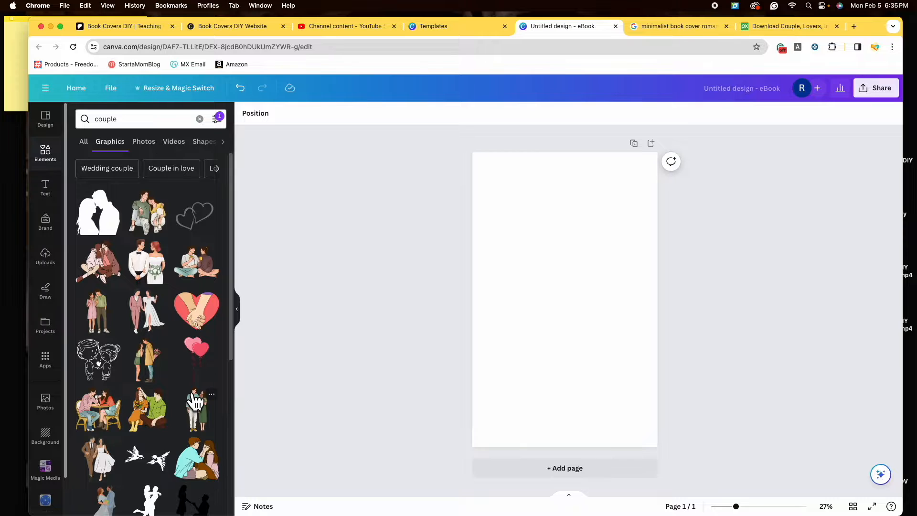
Add the graphic of the seated couple in green and yellow tops, shrink it, and place it in the cover's upper left.
{"action": "left_click", "coordinate": [162, 230]}
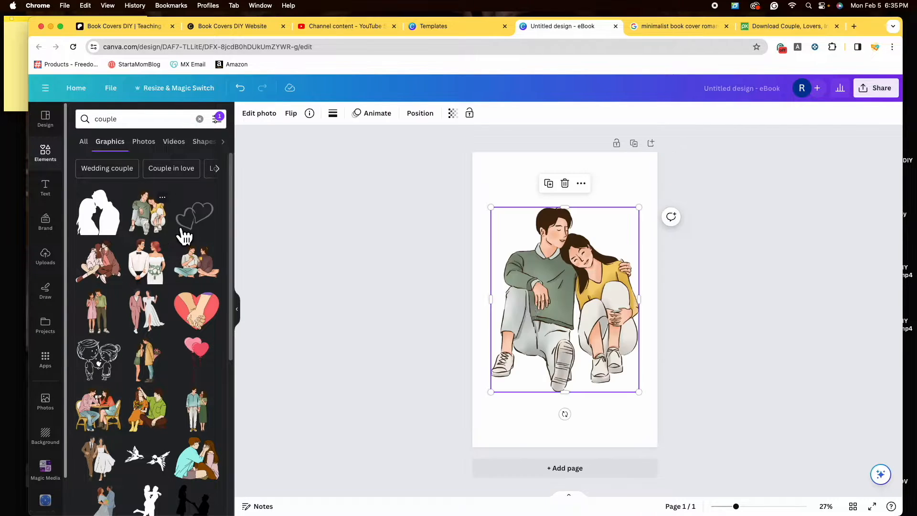
{"action": "left_click_drag", "start_coordinate": [641, 393], "coordinate": [638, 390]}
{"action": "left_click_drag", "start_coordinate": [557, 282], "coordinate": [556, 271]}
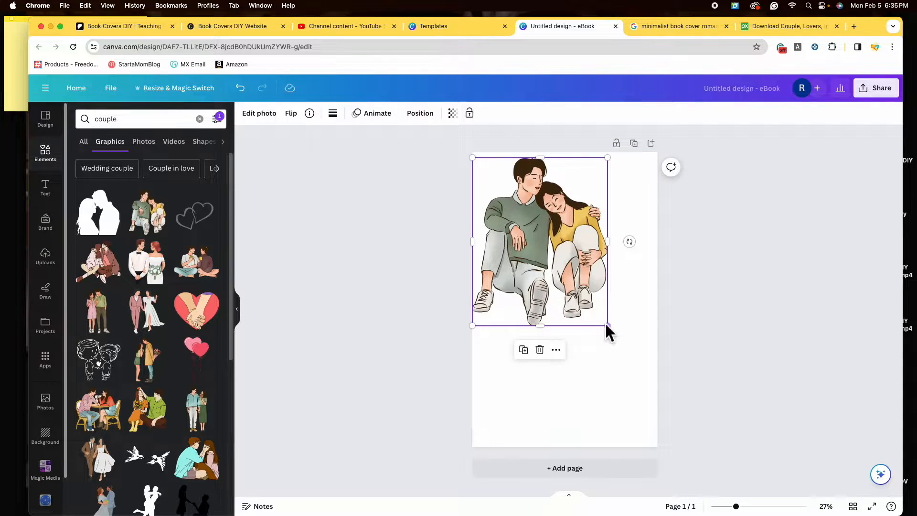
{"action": "left_click_drag", "start_coordinate": [609, 332], "coordinate": [591, 304]}
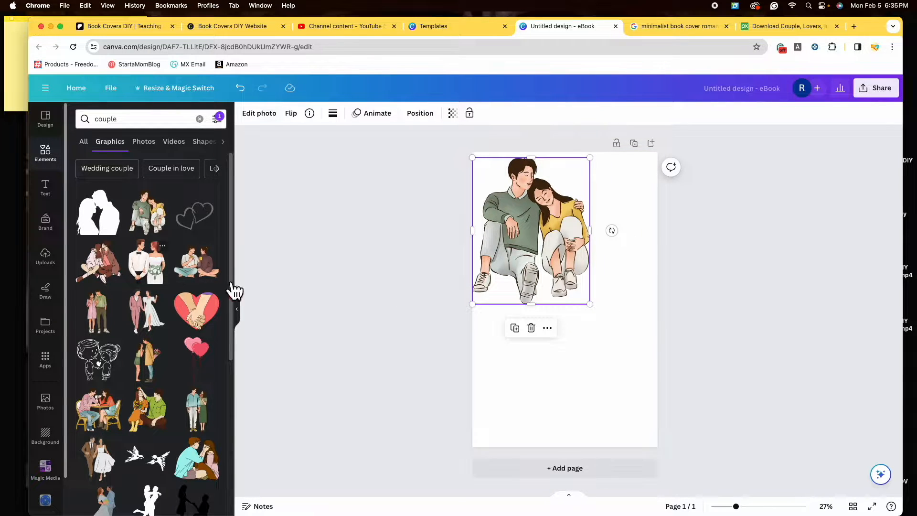
Add the graphic of the standing couple drinking from cups, shrink it, and place it in the cover's lower right.
{"action": "left_click", "coordinate": [109, 320]}
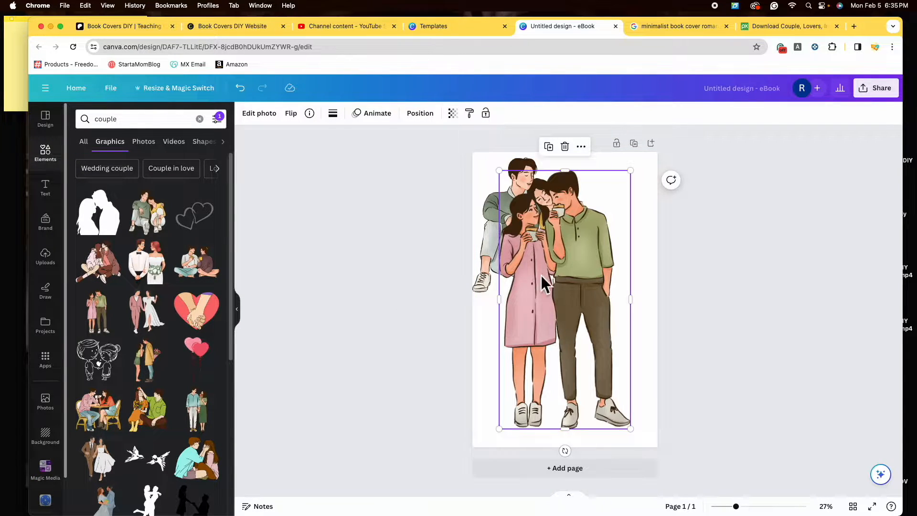
{"action": "left_click_drag", "start_coordinate": [500, 170], "coordinate": [554, 237]}
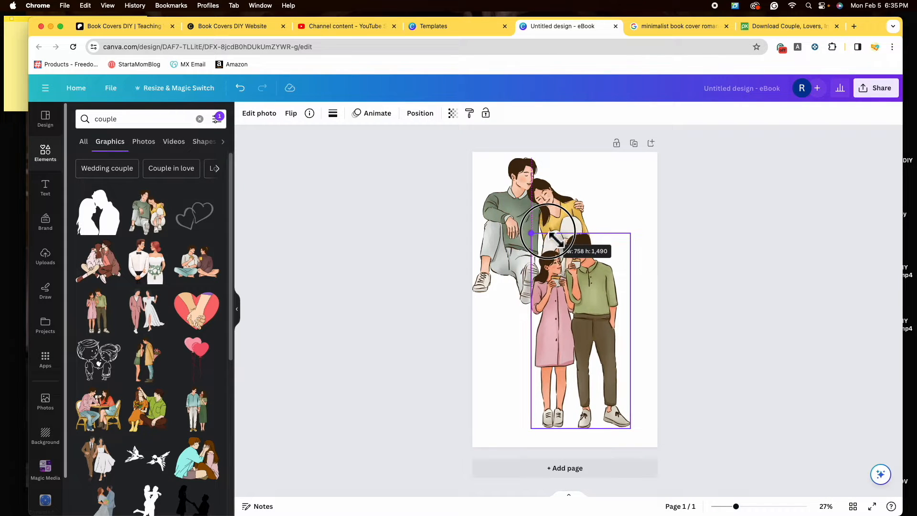
{"action": "left_click_drag", "start_coordinate": [606, 309], "coordinate": [613, 305]}
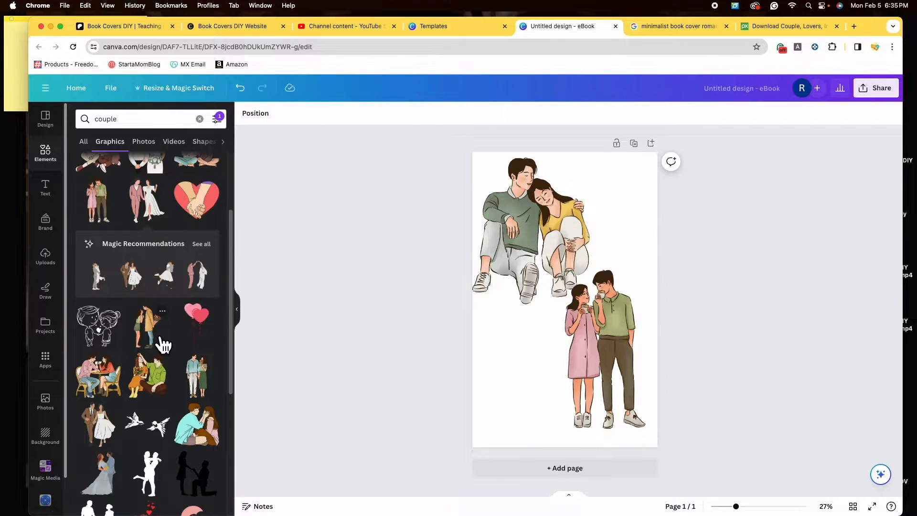
Add the graphic of the couple with the hidden flower bouquet, shrink it, and place it in the cover's upper right.
{"action": "left_click", "coordinate": [160, 337]}
{"action": "left_click_drag", "start_coordinate": [639, 175], "coordinate": [608, 231]}
{"action": "left_click_drag", "start_coordinate": [555, 282], "coordinate": [549, 303]}
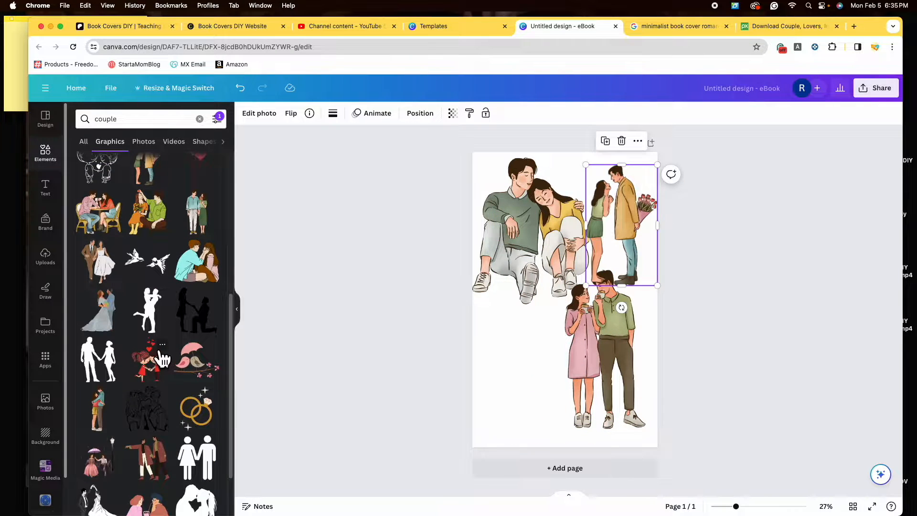
Add the graphic of the couple drinking coffee at a table, shrink it, and place it in the cover's lower left.
{"action": "scroll", "coordinate": [163, 358], "scroll_direction": "up", "scroll_amount": 1}
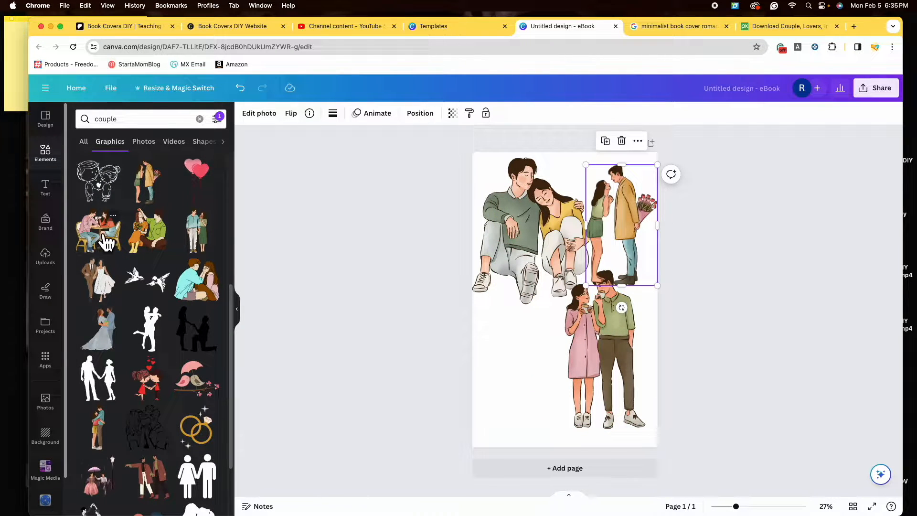
{"action": "left_click", "coordinate": [106, 243]}
{"action": "left_click_drag", "start_coordinate": [639, 227], "coordinate": [596, 270]}
{"action": "left_click_drag", "start_coordinate": [541, 340], "coordinate": [528, 403]}
Move the standing couple into the cover's lower right corner, and shrink and reposition the seated couple in green and yellow tops.
{"action": "left_click", "coordinate": [621, 373]}
{"action": "left_click_drag", "start_coordinate": [623, 375], "coordinate": [631, 385]}
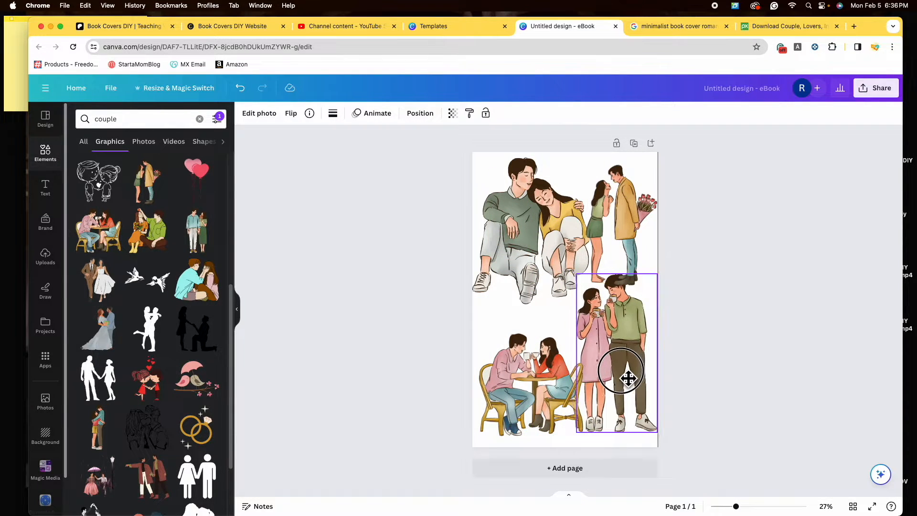
{"action": "left_click", "coordinate": [562, 285]}
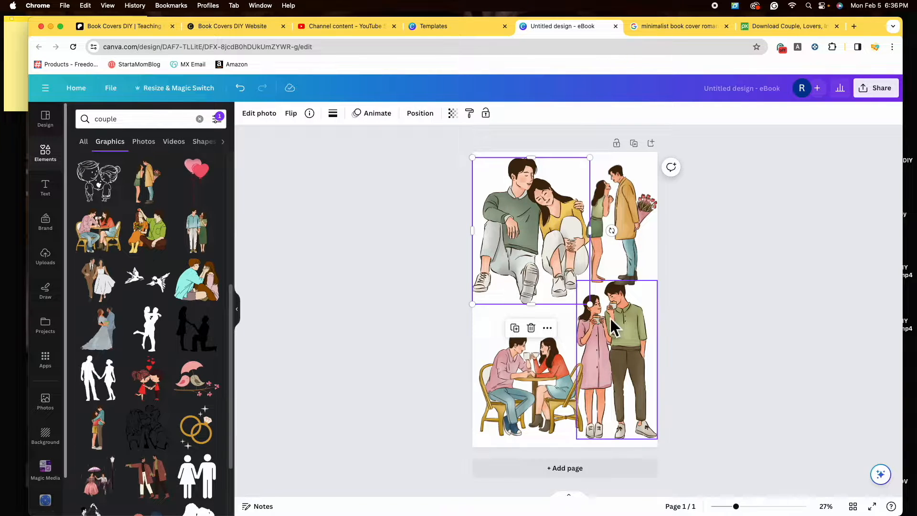
{"action": "left_click_drag", "start_coordinate": [589, 302], "coordinate": [554, 282]}
{"action": "left_click_drag", "start_coordinate": [537, 233], "coordinate": [540, 253]}
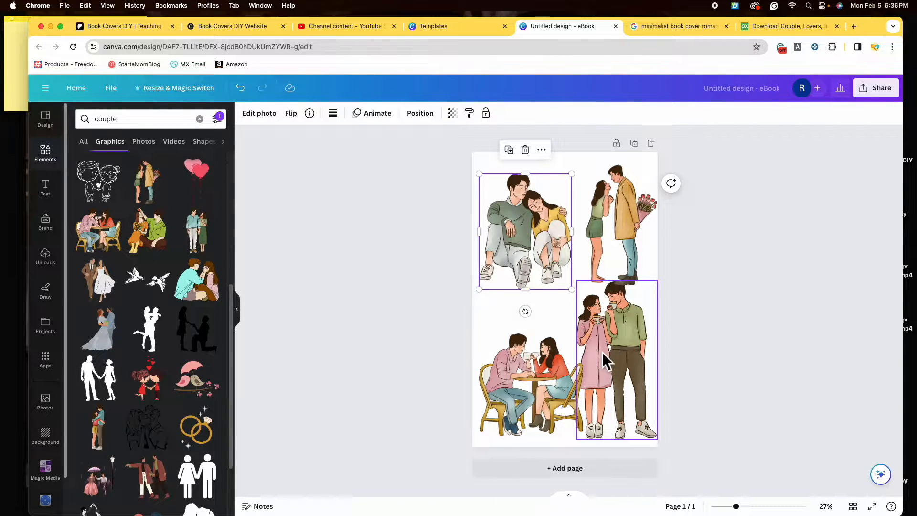
Add a second page and move the standing couple from the first page to its middle.
{"action": "left_click", "coordinate": [594, 474]}
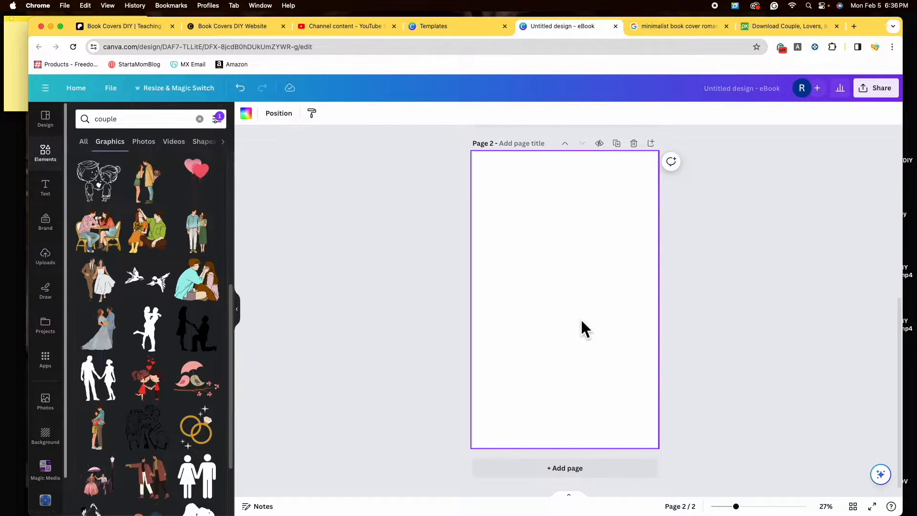
{"action": "scroll", "coordinate": [585, 326], "scroll_direction": "up", "scroll_amount": 5}
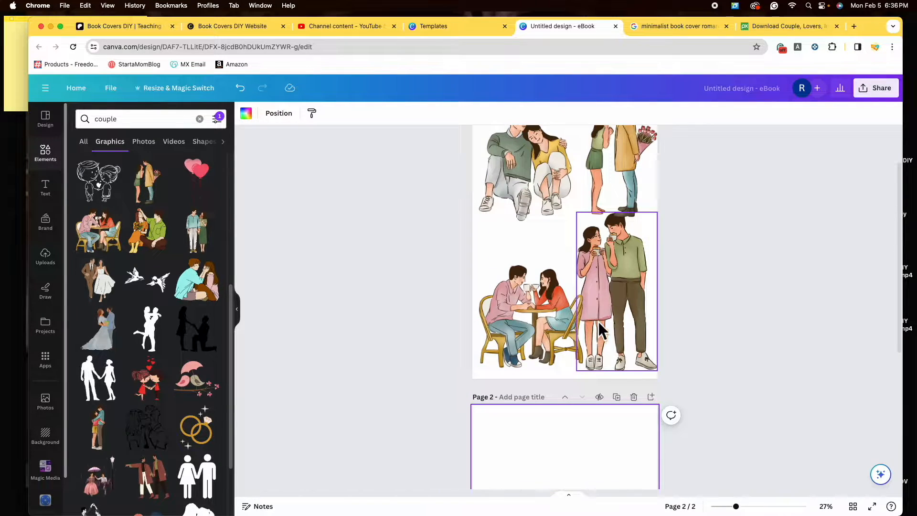
{"action": "scroll", "coordinate": [599, 322], "scroll_direction": "down", "scroll_amount": 1}
{"action": "left_click", "coordinate": [614, 266]}
{"action": "left_click_drag", "start_coordinate": [615, 267], "coordinate": [596, 451]}
{"action": "scroll", "coordinate": [596, 444], "scroll_direction": "down", "scroll_amount": 3}
{"action": "left_click_drag", "start_coordinate": [602, 361], "coordinate": [580, 394]}
{"action": "scroll", "coordinate": [595, 383], "scroll_direction": "down", "scroll_amount": 4}
{"action": "left_click_drag", "start_coordinate": [569, 311], "coordinate": [567, 356]}
{"action": "scroll", "coordinate": [643, 354], "scroll_direction": "up", "scroll_amount": 10}
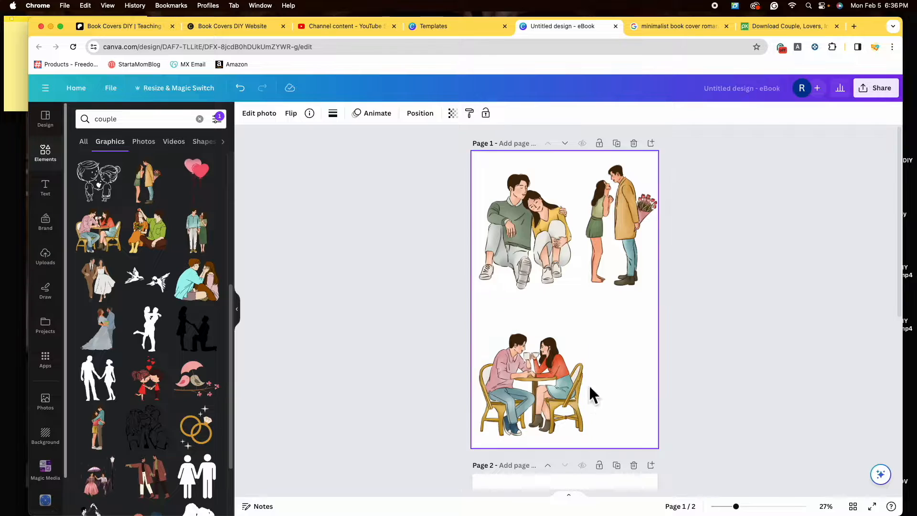
Delete the bouquet couple and the seated couple in green and yellow tops from the first page.
{"action": "left_click", "coordinate": [621, 236]}
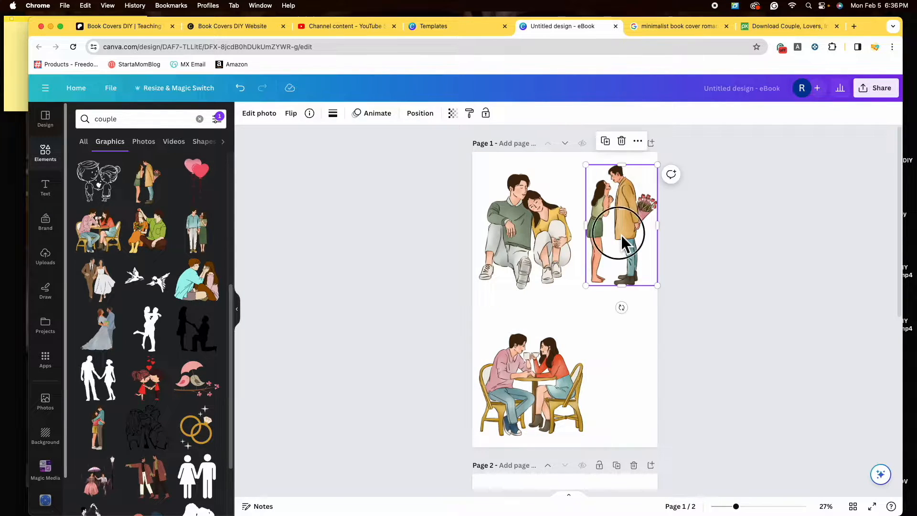
{"action": "left_click", "coordinate": [622, 142]}
{"action": "left_click", "coordinate": [537, 222]}
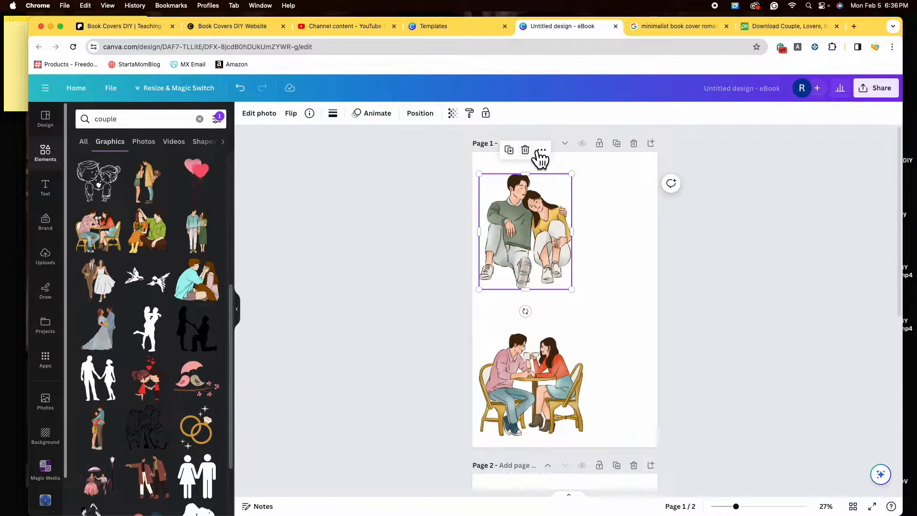
{"action": "left_click", "coordinate": [525, 149]}
Delete the standing couple from the second page and remove that page.
{"action": "scroll", "coordinate": [592, 297], "scroll_direction": "down", "scroll_amount": 6}
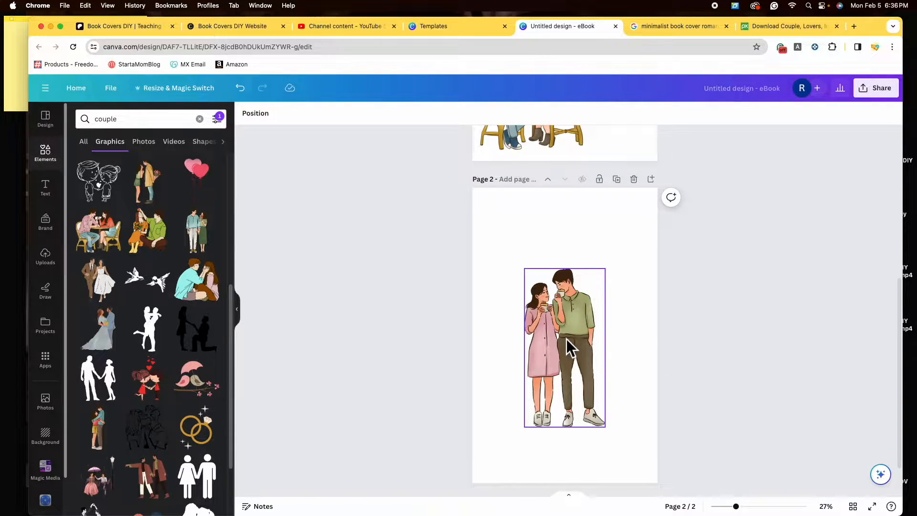
{"action": "left_click", "coordinate": [568, 334]}
{"action": "left_click", "coordinate": [565, 245]}
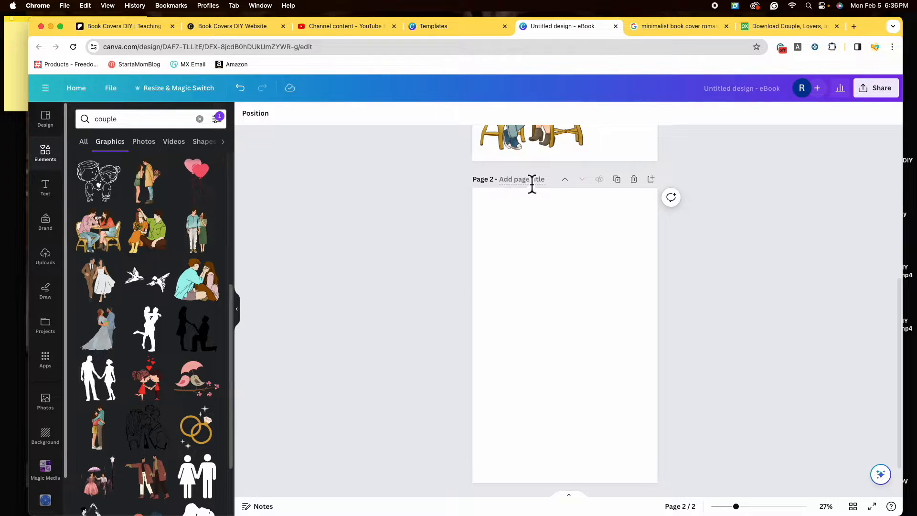
{"action": "left_click", "coordinate": [644, 186]}
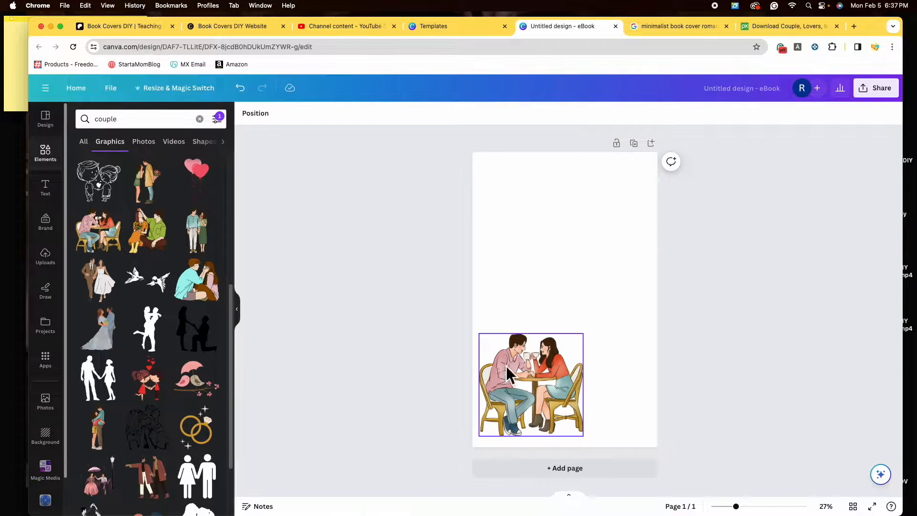
Enlarge the coffee table couple to nearly the cover's width and centre it horizontally in the lower half.
{"action": "left_click_drag", "start_coordinate": [543, 363], "coordinate": [547, 333]}
{"action": "left_click_drag", "start_coordinate": [513, 300], "coordinate": [492, 278]}
{"action": "left_click", "coordinate": [626, 286]}
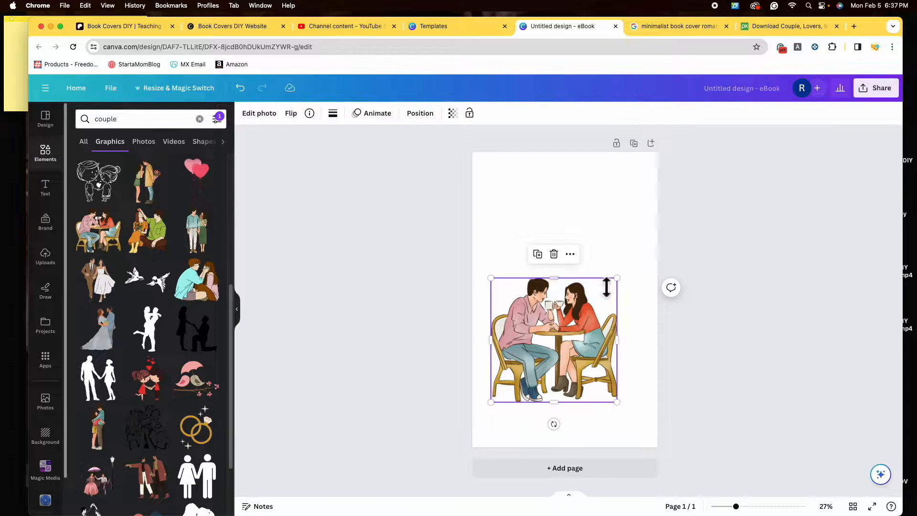
{"action": "left_click_drag", "start_coordinate": [629, 288], "coordinate": [651, 270]}
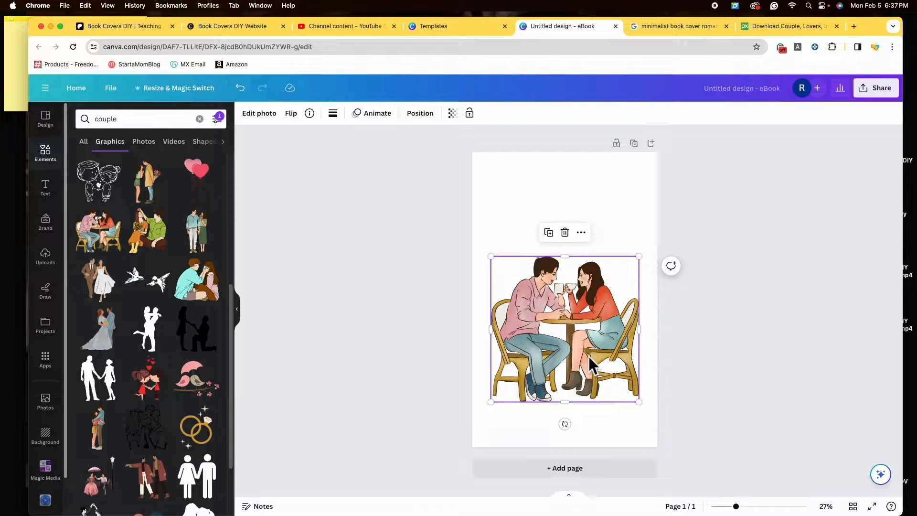
{"action": "left_click", "coordinate": [767, 292]}
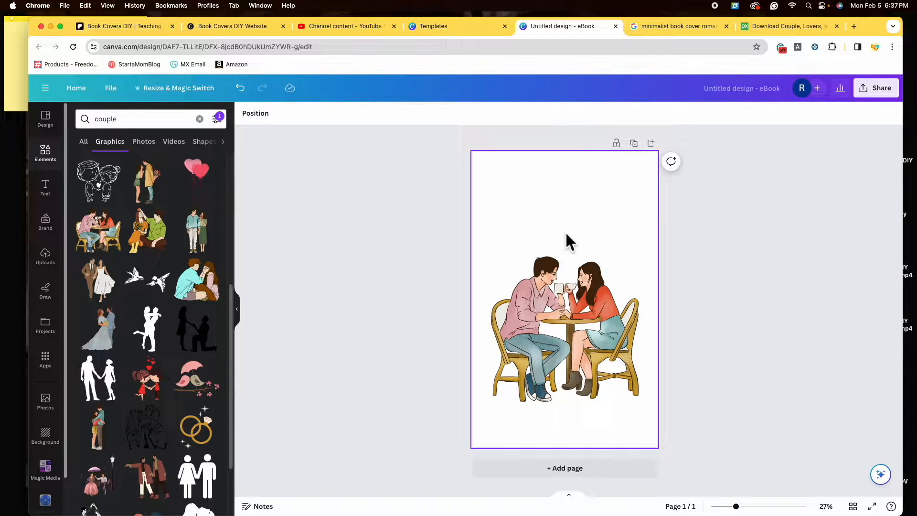
Try solid violet, purple and pink as the cover's background colour, and set it to solid yellow.
{"action": "left_click", "coordinate": [574, 209]}
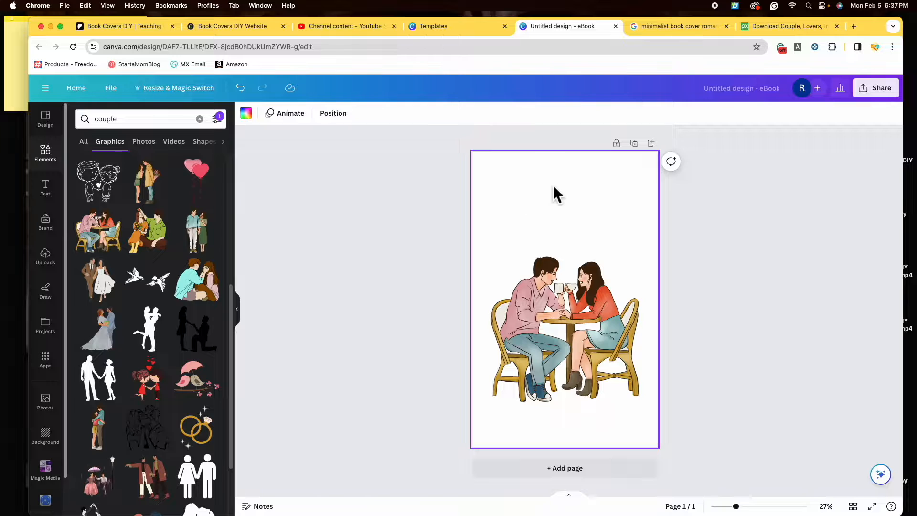
{"action": "left_click", "coordinate": [257, 121]}
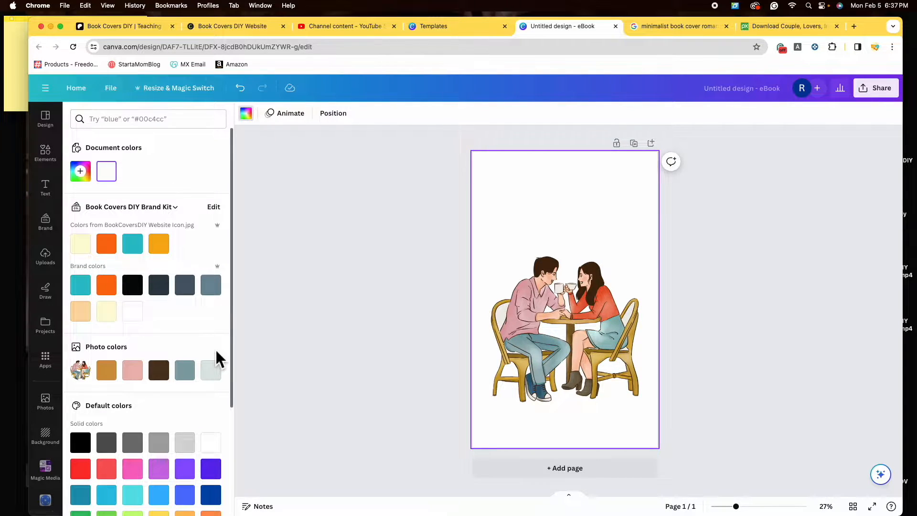
{"action": "scroll", "coordinate": [216, 349], "scroll_direction": "down", "scroll_amount": 3}
{"action": "scroll", "coordinate": [217, 348], "scroll_direction": "down", "scroll_amount": 3}
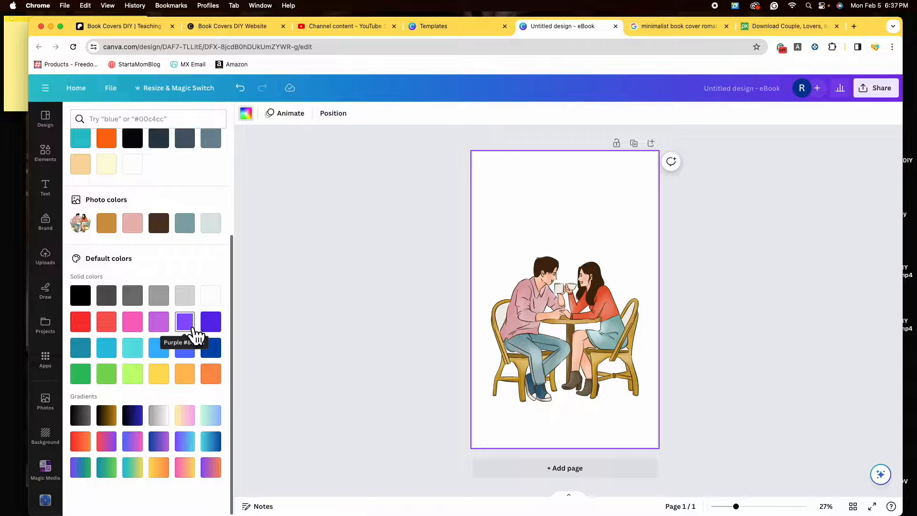
{"action": "left_click", "coordinate": [210, 322]}
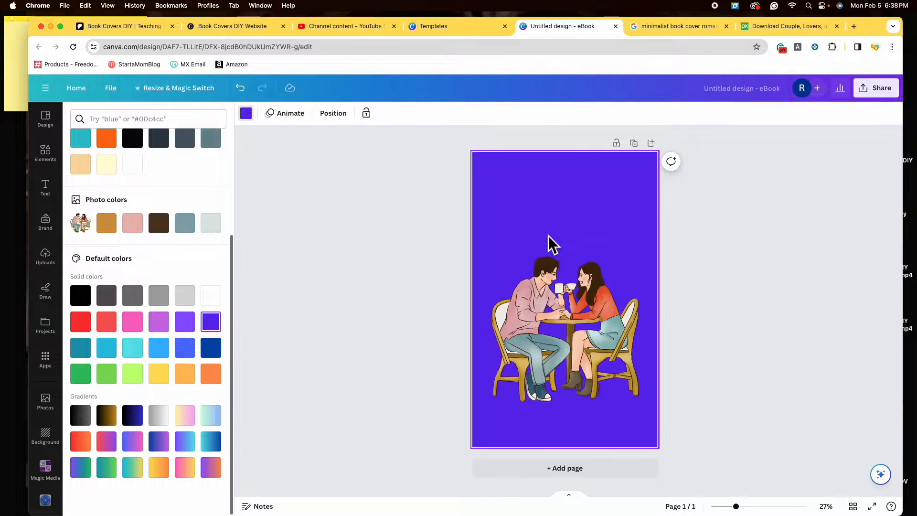
{"action": "left_click", "coordinate": [159, 321]}
{"action": "left_click", "coordinate": [134, 323]}
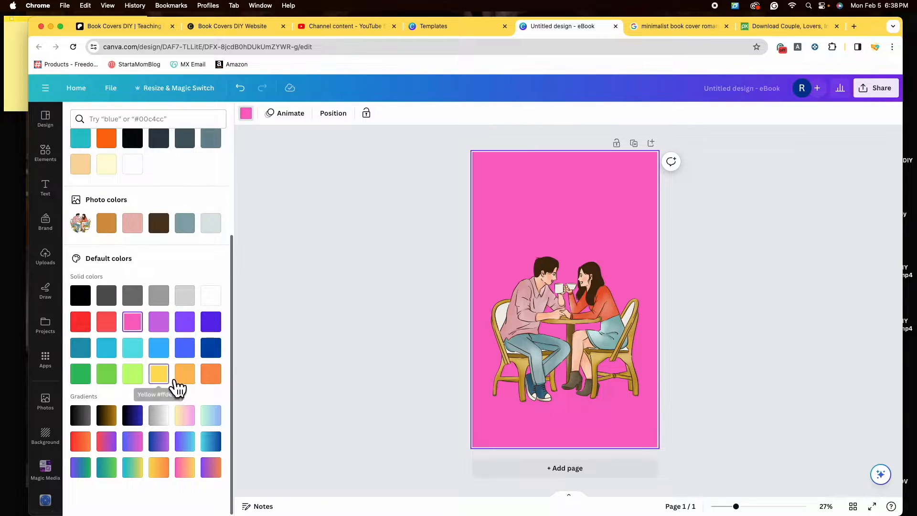
{"action": "left_click", "coordinate": [160, 375]}
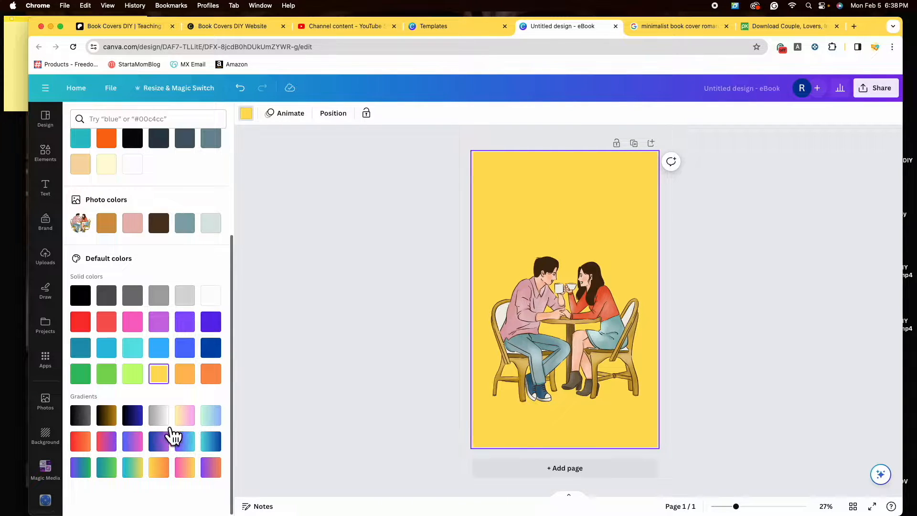
Try the yellow-to-pink, pink-to-yellow, red-to-orange and purple-to-turquoise default gradients as the cover's background.
{"action": "left_click", "coordinate": [193, 420]}
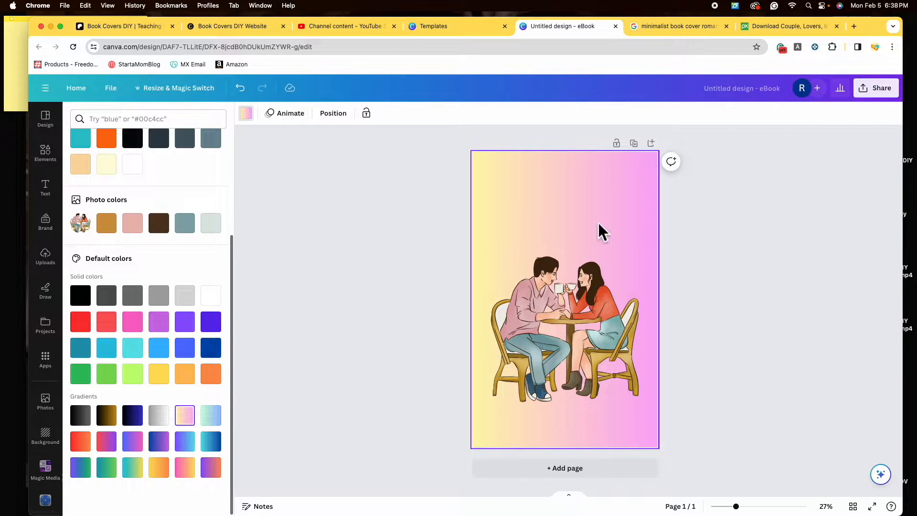
{"action": "left_click", "coordinate": [185, 468]}
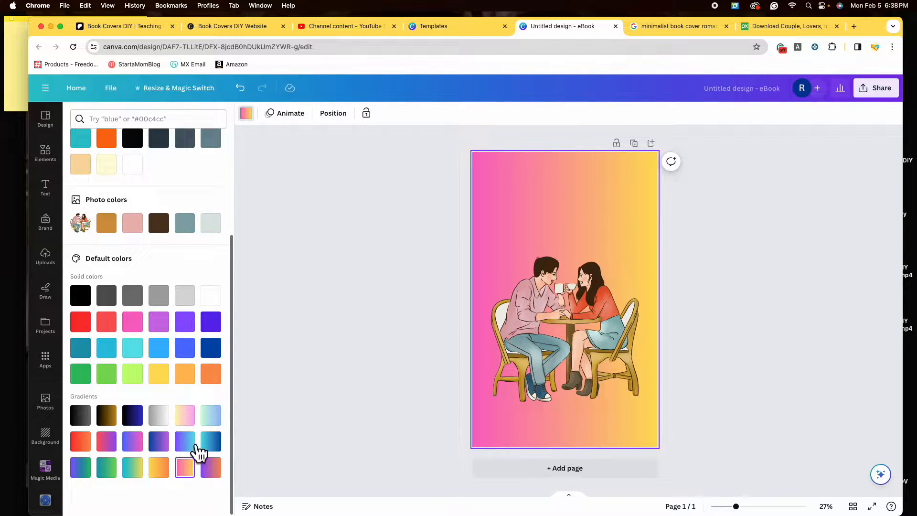
{"action": "left_click", "coordinate": [80, 441]}
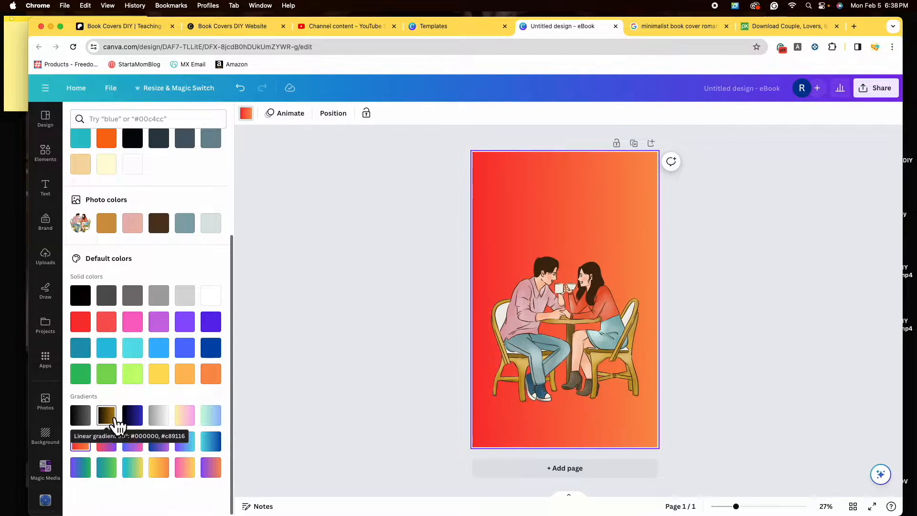
{"action": "left_click", "coordinate": [186, 445]}
Try the illustration's tan, dark brown, teal and pale grey-green photo colours as the cover's background, and set it to the dusty pink one.
{"action": "scroll", "coordinate": [126, 360], "scroll_direction": "up", "scroll_amount": 3}
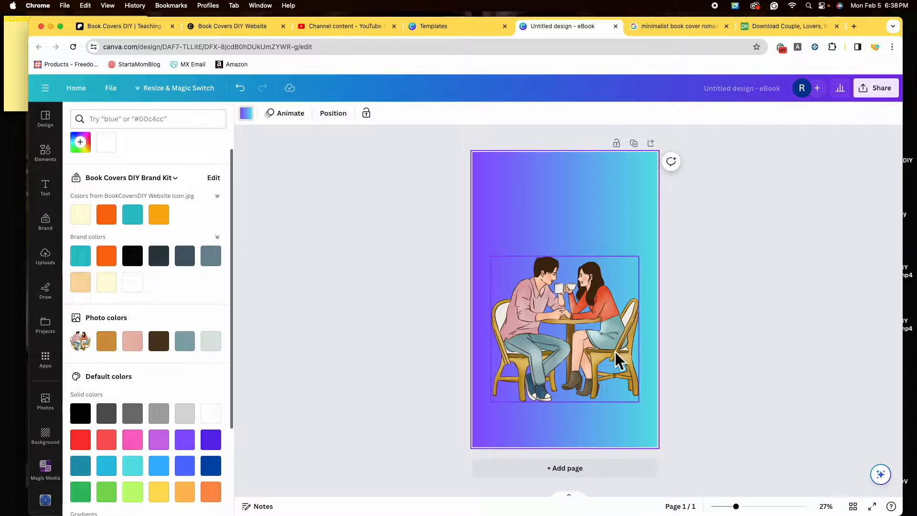
{"action": "left_click", "coordinate": [107, 342]}
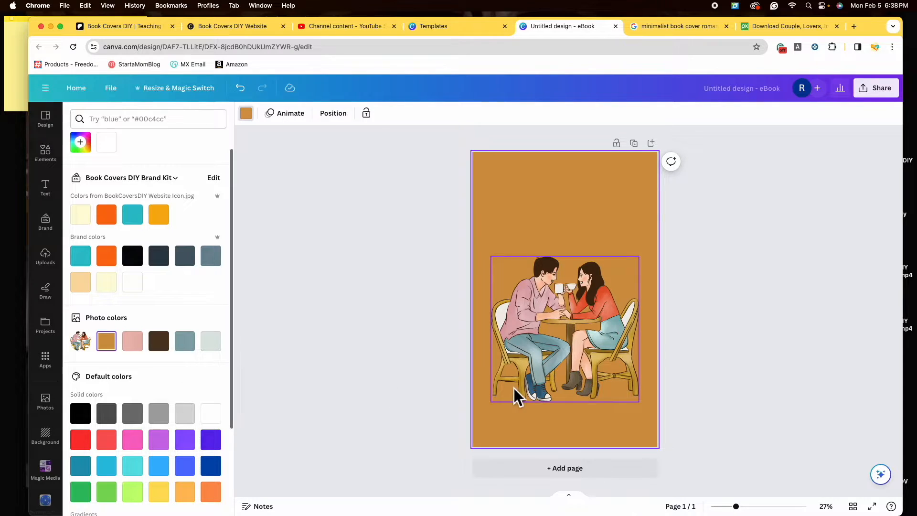
{"action": "left_click", "coordinate": [133, 348]}
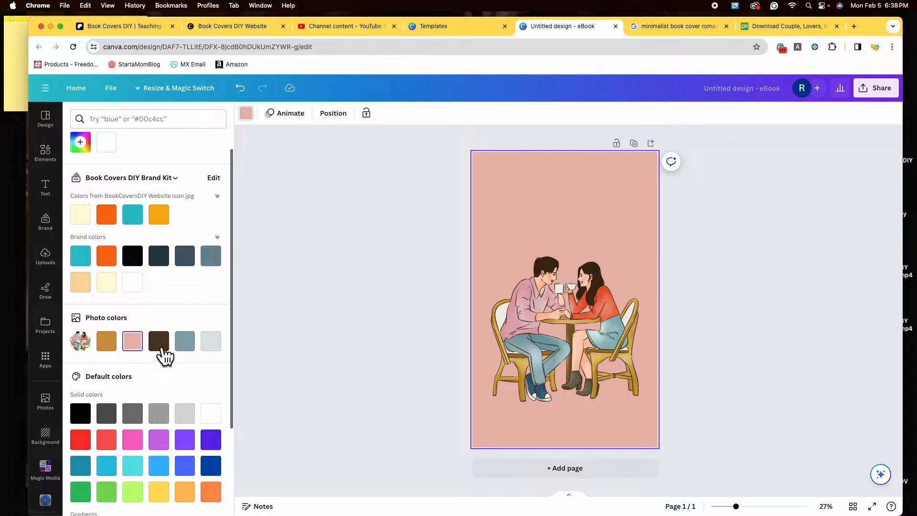
{"action": "left_click", "coordinate": [168, 348]}
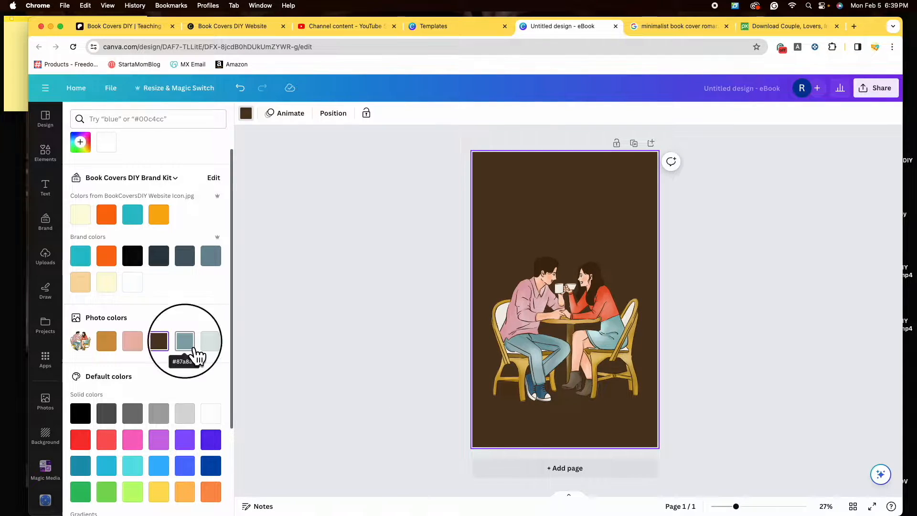
{"action": "left_click", "coordinate": [194, 349]}
{"action": "left_click", "coordinate": [212, 348]}
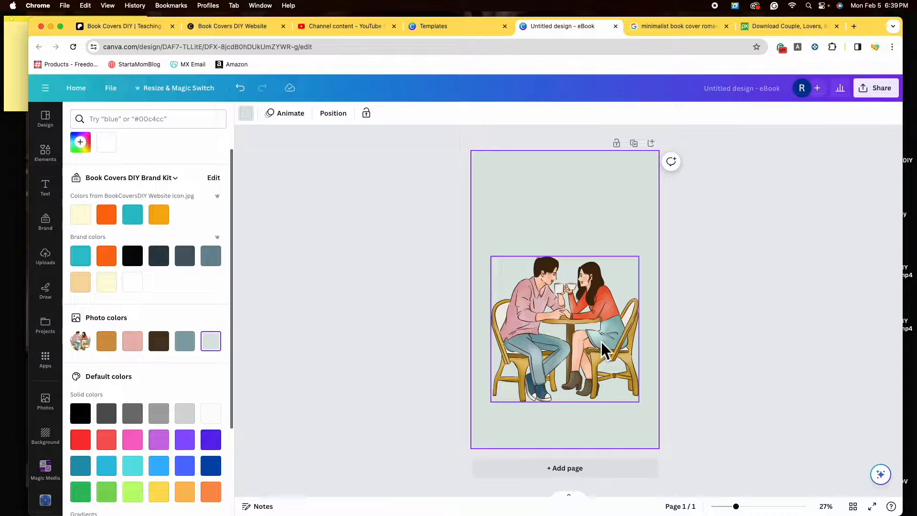
{"action": "left_click", "coordinate": [141, 349]}
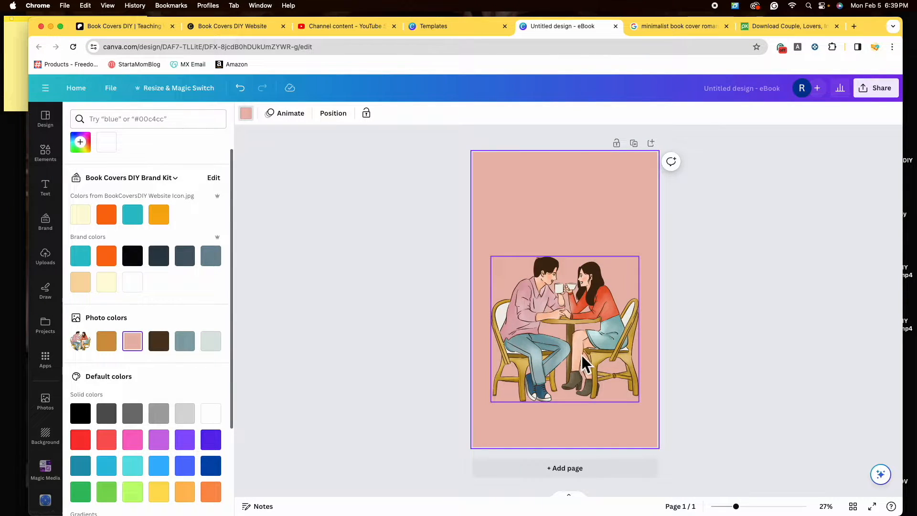
Mix a custom solid background colour by shifting the hue to pink and raising the saturation to a strong magenta, #DF078F.
{"action": "scroll", "coordinate": [168, 312], "scroll_direction": "up", "scroll_amount": 2}
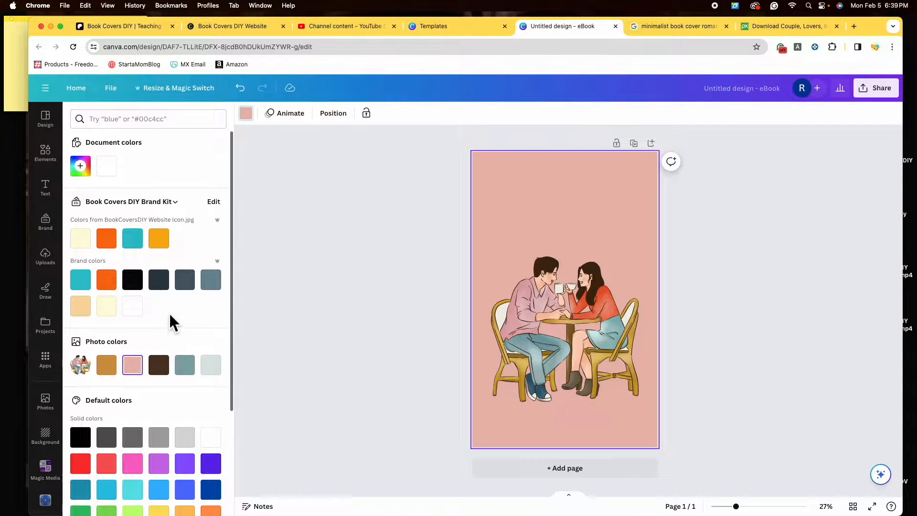
{"action": "left_click", "coordinate": [87, 176]}
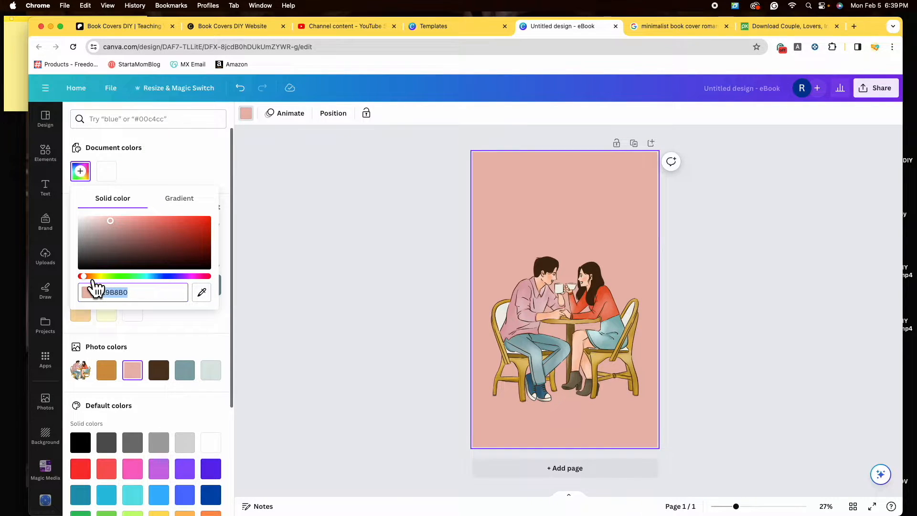
{"action": "left_click_drag", "start_coordinate": [94, 282], "coordinate": [205, 282]}
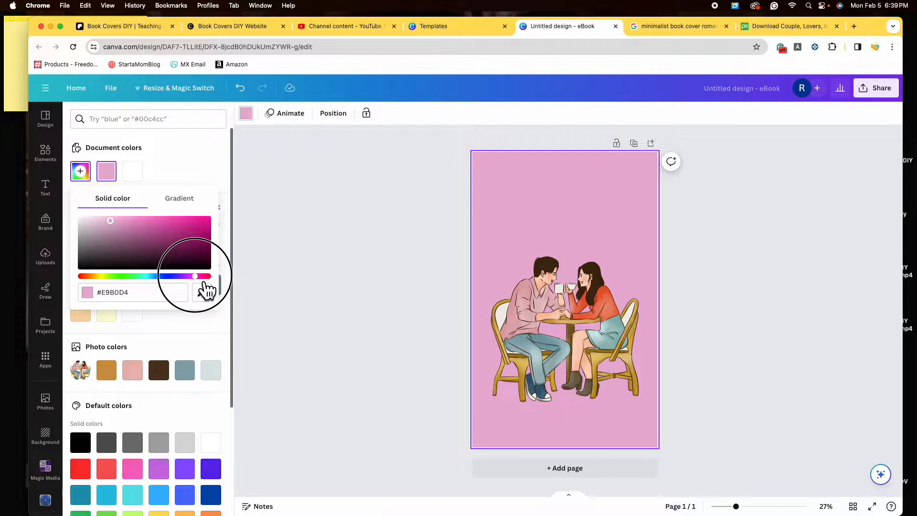
{"action": "left_click", "coordinate": [112, 219]}
{"action": "left_click_drag", "start_coordinate": [111, 220], "coordinate": [209, 219]}
{"action": "left_click", "coordinate": [213, 167]}
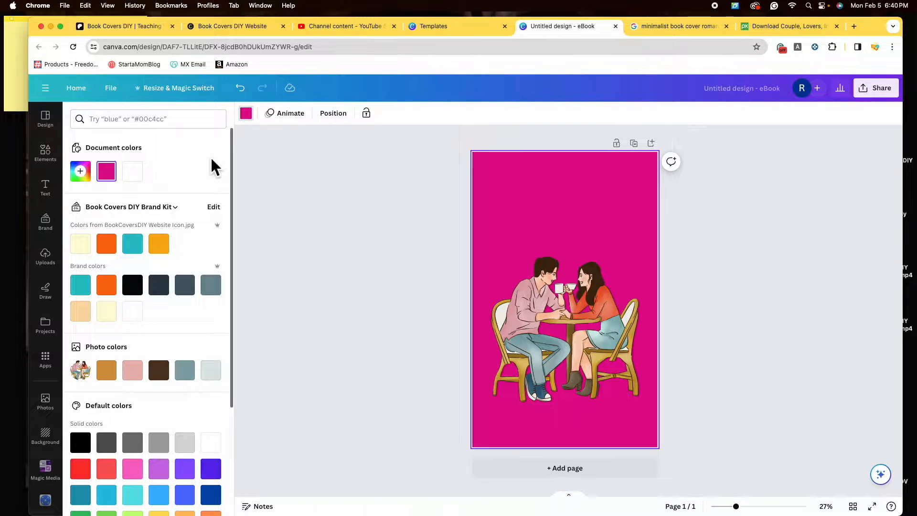
Sample the woman's red top as background colour, and set the background to light pink #E9C5C9 sampled from the man's shirt.
{"action": "left_click", "coordinate": [95, 182]}
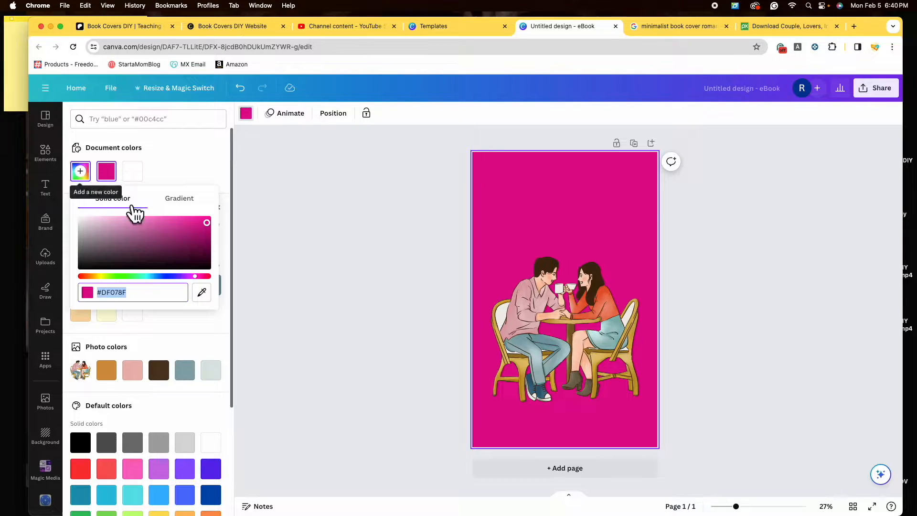
{"action": "left_click", "coordinate": [202, 291]}
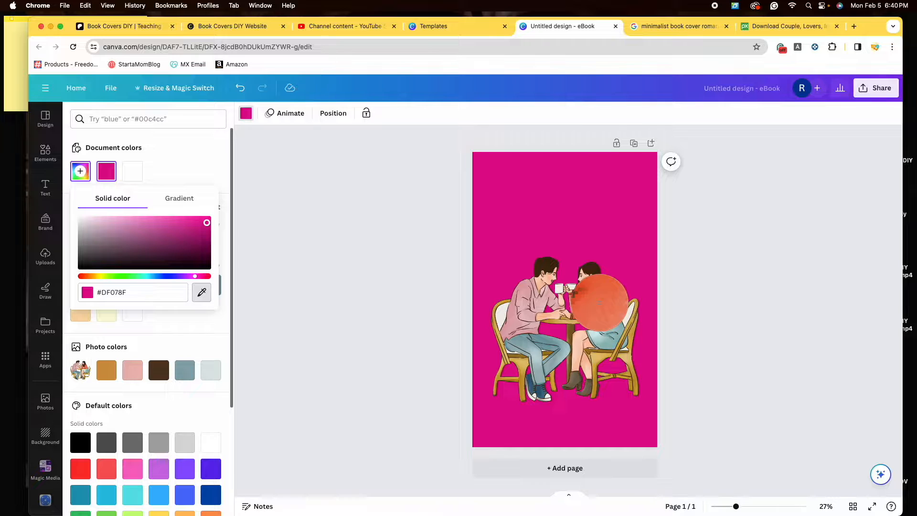
{"action": "left_click", "coordinate": [600, 303]}
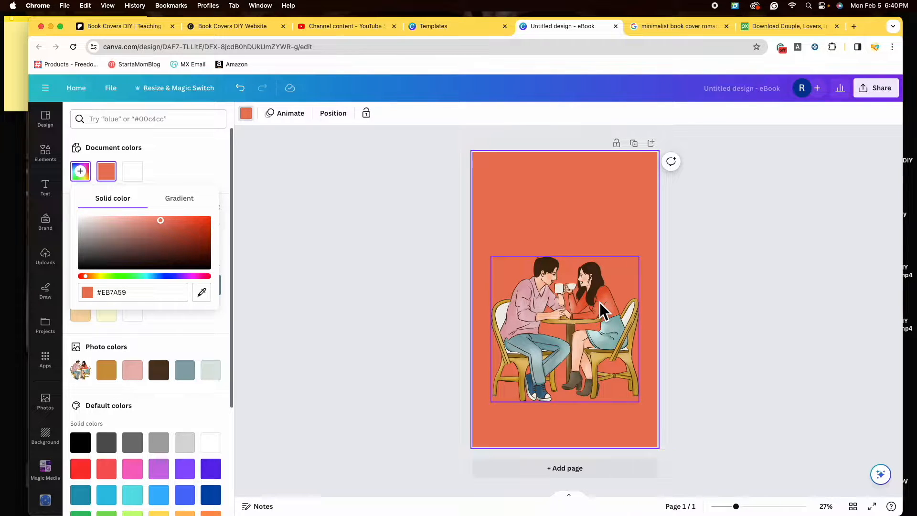
{"action": "left_click", "coordinate": [202, 292]}
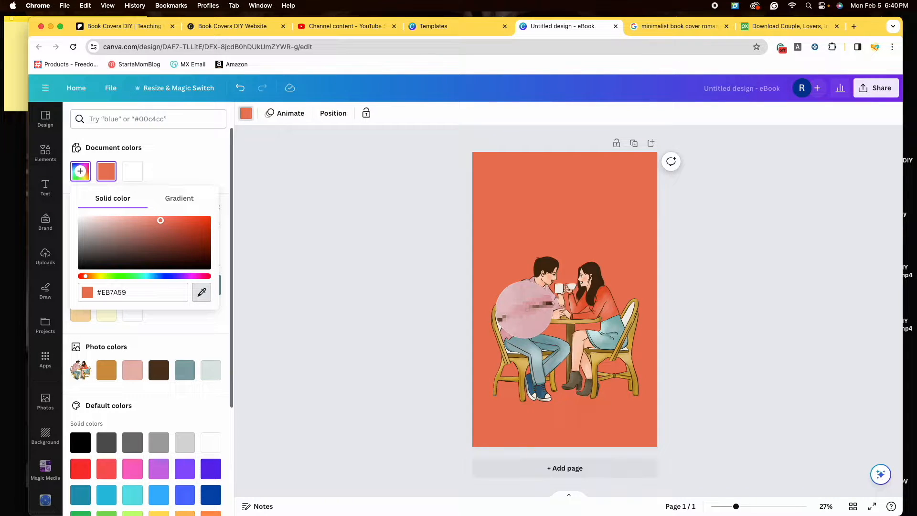
{"action": "left_click", "coordinate": [524, 309]}
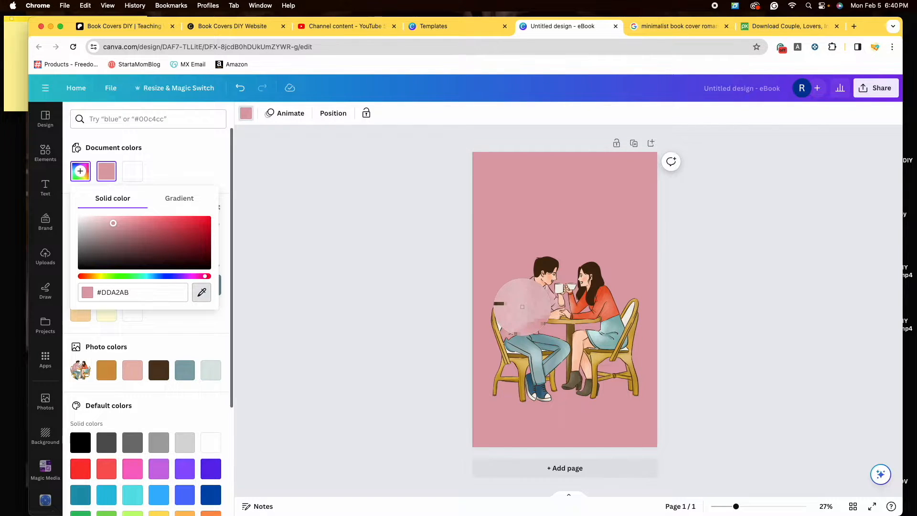
{"action": "left_click", "coordinate": [523, 307]}
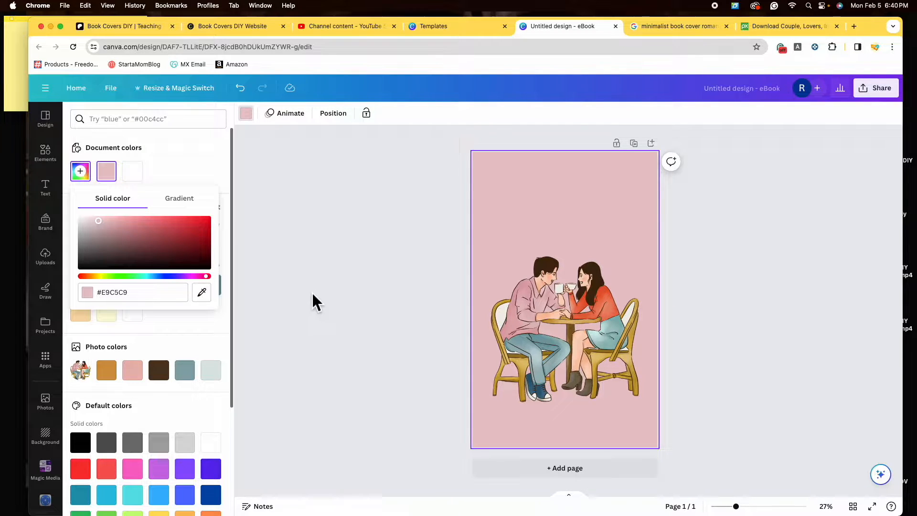
{"action": "key", "text": "Escape"}
{"action": "key", "text": "Escape"}
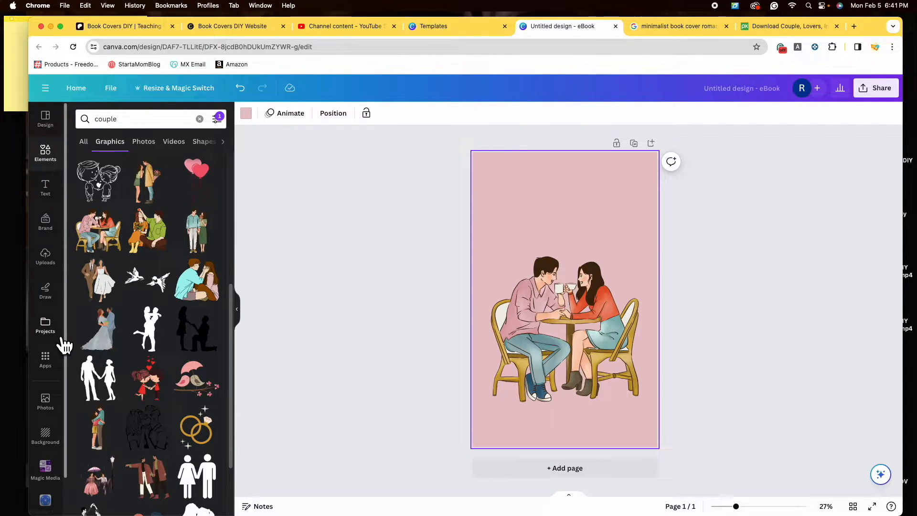
Browse the ready-made background categories, including landscapes, patterns, gradients, textures and flowers, for a cover background.
{"action": "left_click", "coordinate": [58, 448]}
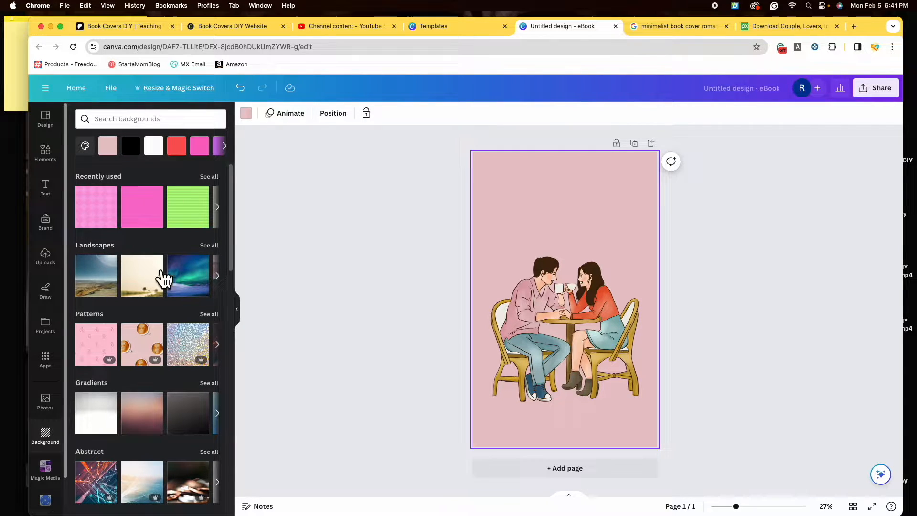
{"action": "left_click", "coordinate": [228, 281]}
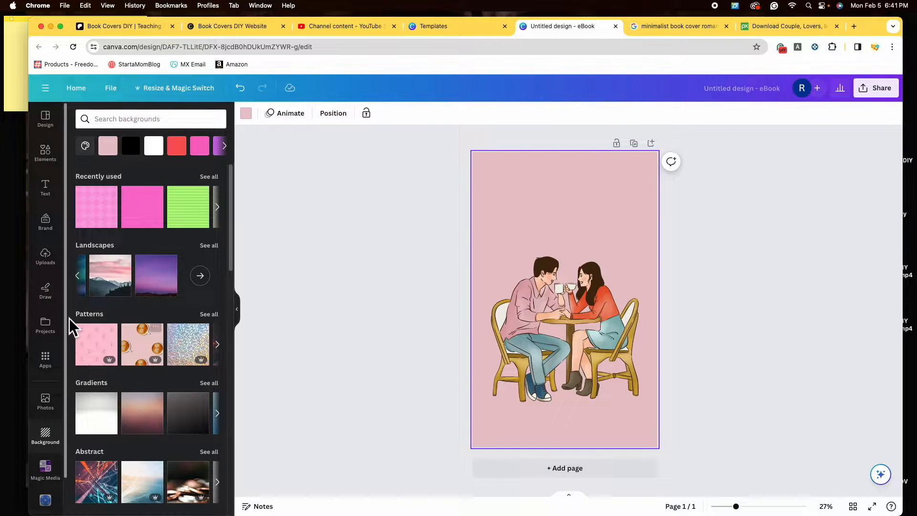
{"action": "scroll", "coordinate": [164, 394], "scroll_direction": "down", "scroll_amount": 1}
{"action": "left_click", "coordinate": [220, 331]}
{"action": "left_click", "coordinate": [219, 402]}
{"action": "scroll", "coordinate": [153, 389], "scroll_direction": "down", "scroll_amount": 5}
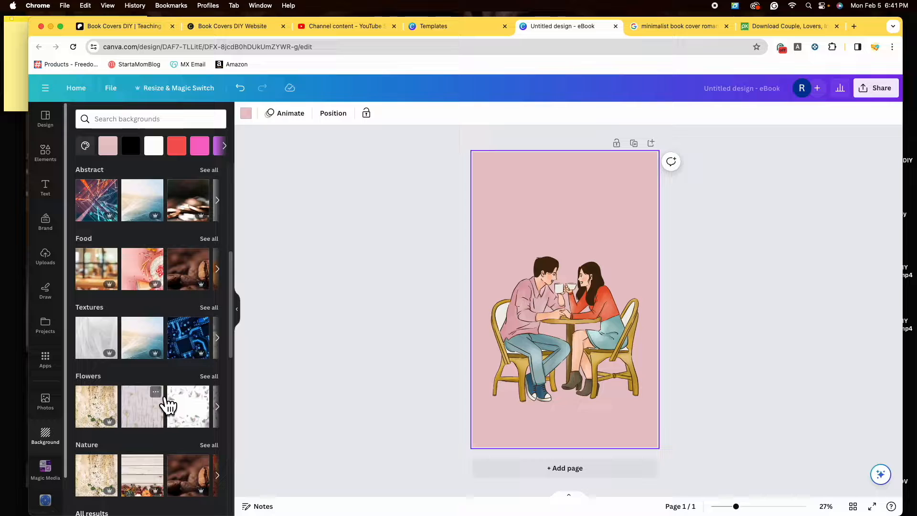
{"action": "scroll", "coordinate": [144, 404], "scroll_direction": "down", "scroll_amount": 2}
{"action": "scroll", "coordinate": [147, 405], "scroll_direction": "up", "scroll_amount": 7}
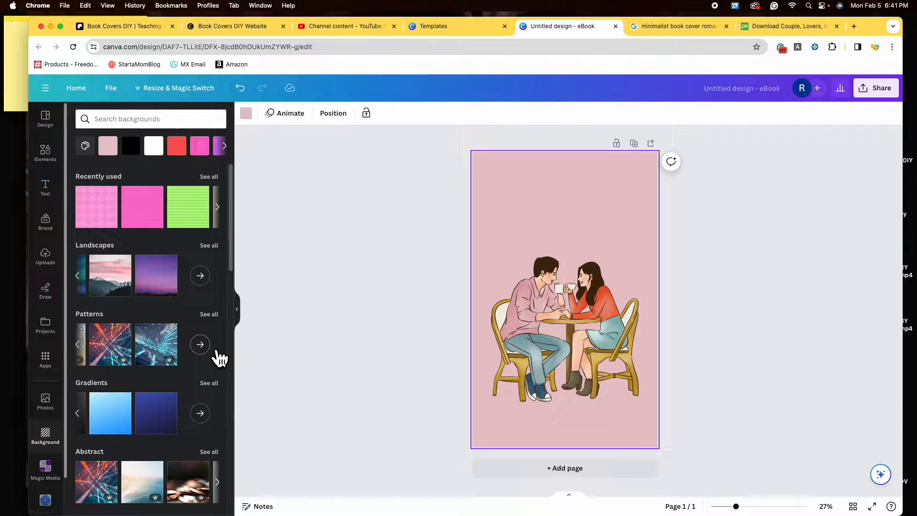
Show all pattern backgrounds and try the white diamond lattice and the coral pink cherry pattern on the cover.
{"action": "left_click", "coordinate": [215, 315]}
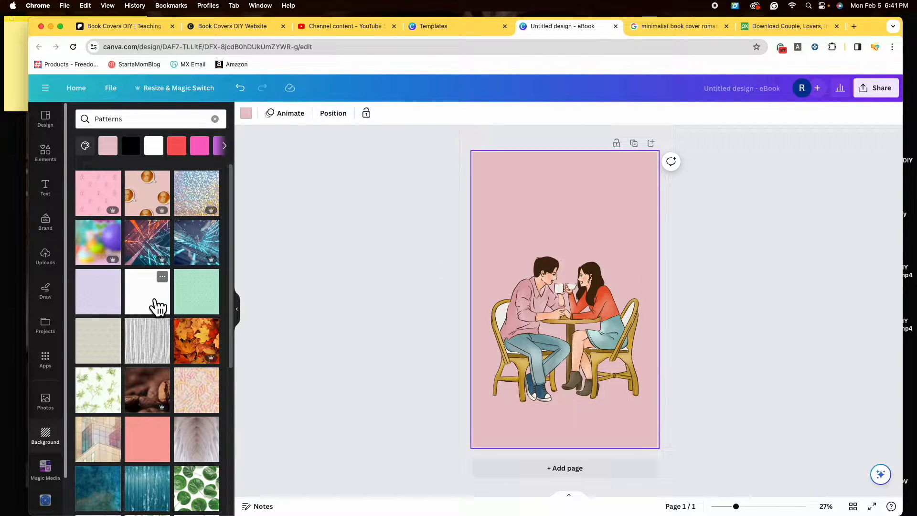
{"action": "left_click", "coordinate": [154, 308]}
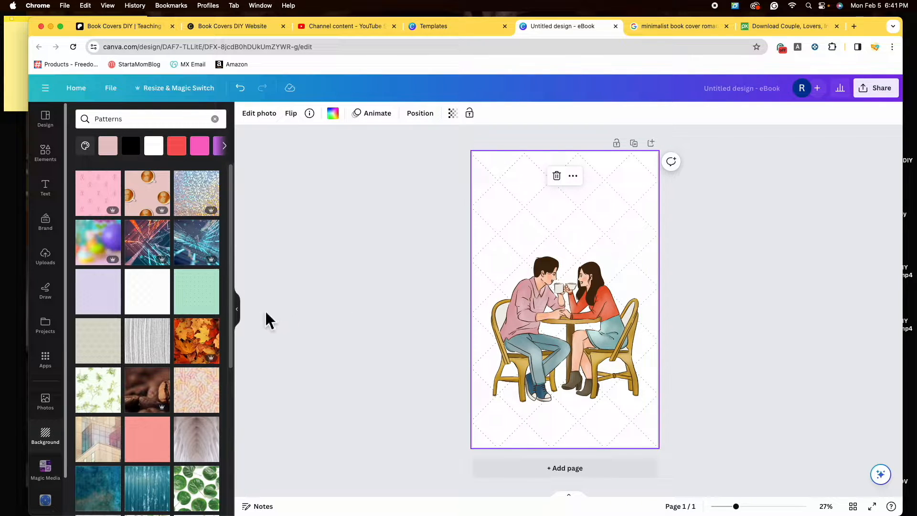
{"action": "left_click", "coordinate": [164, 450]}
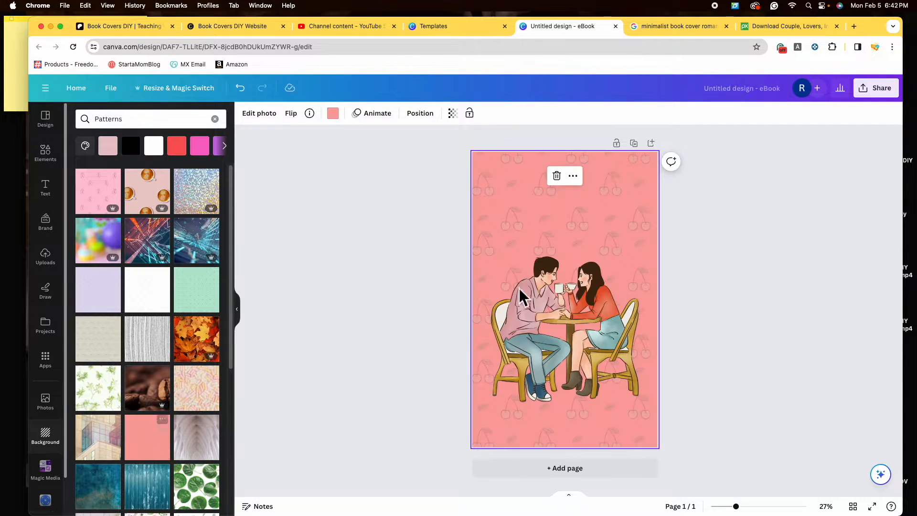
{"action": "scroll", "coordinate": [180, 343], "scroll_direction": "down", "scroll_amount": 6}
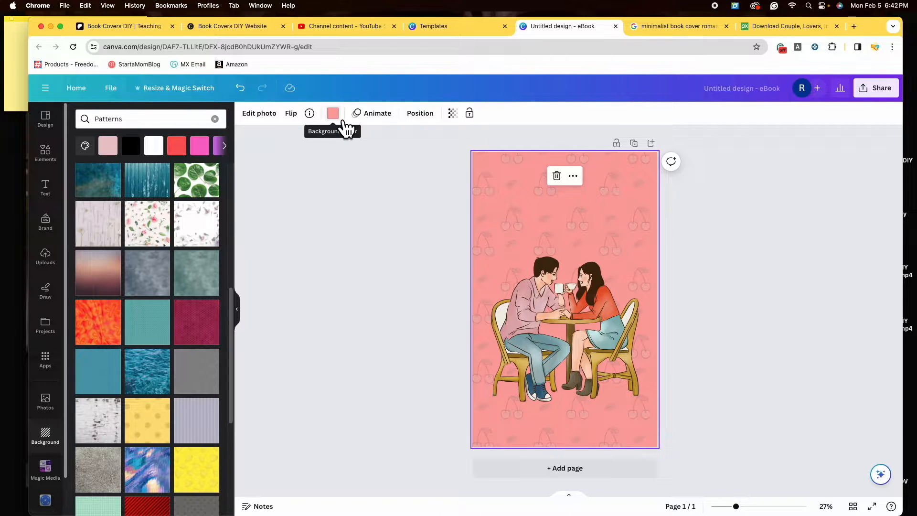
Recolour the cherry pattern background with the default solid pink and red.
{"action": "left_click", "coordinate": [338, 118]}
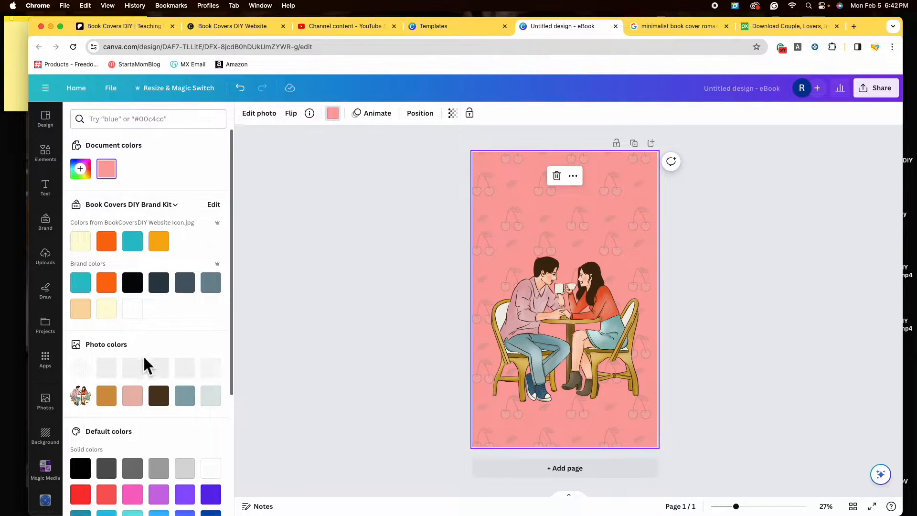
{"action": "scroll", "coordinate": [146, 366], "scroll_direction": "down", "scroll_amount": 4}
{"action": "left_click", "coordinate": [133, 328]}
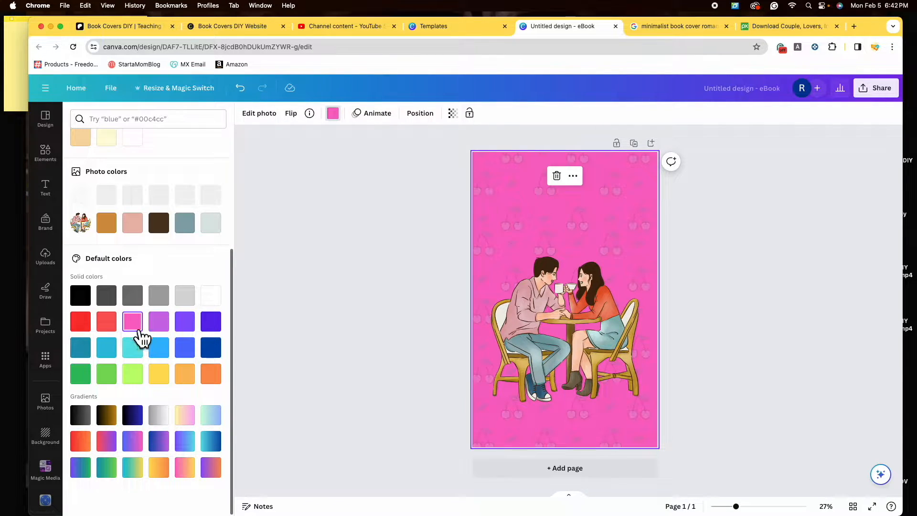
{"action": "left_click", "coordinate": [89, 326]}
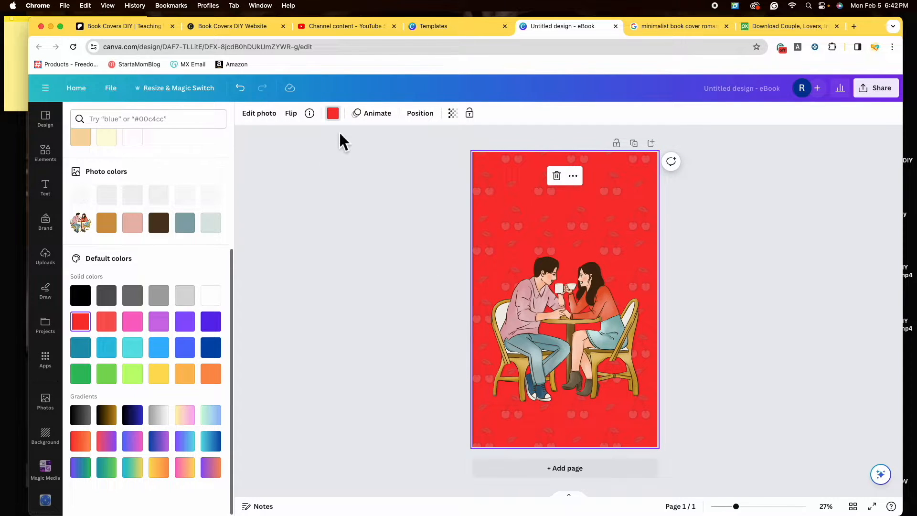
Replace the cover's background with the yellow polka-dot image from the full set of pattern backgrounds.
{"action": "left_click", "coordinate": [56, 447]}
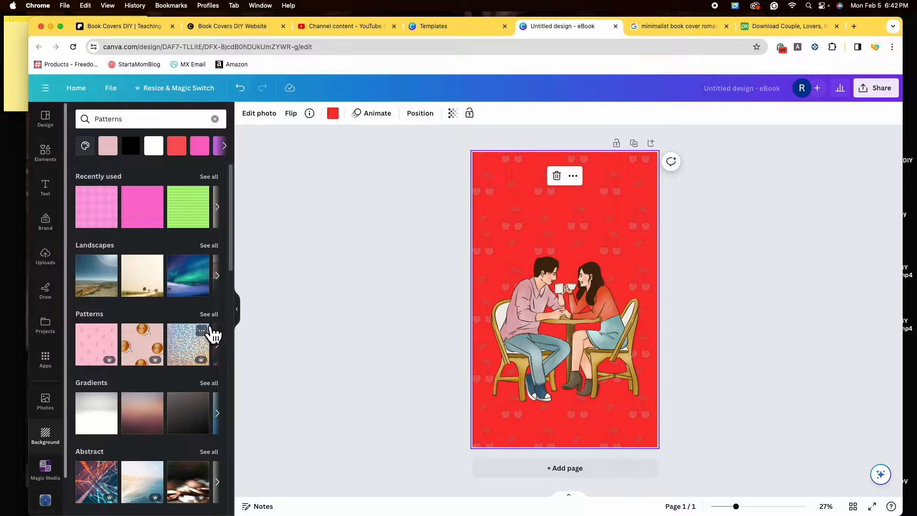
{"action": "left_click", "coordinate": [213, 315]}
{"action": "scroll", "coordinate": [167, 332], "scroll_direction": "down", "scroll_amount": 10}
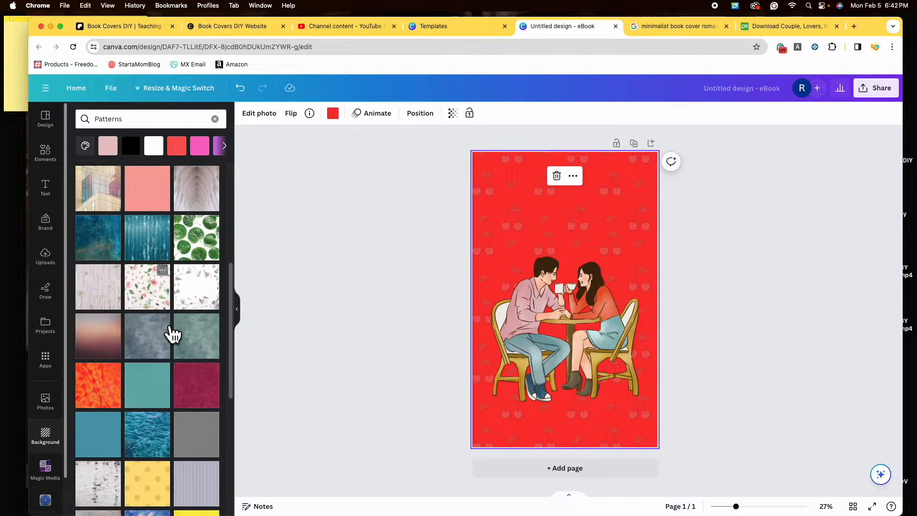
{"action": "scroll", "coordinate": [172, 335], "scroll_direction": "down", "scroll_amount": 4}
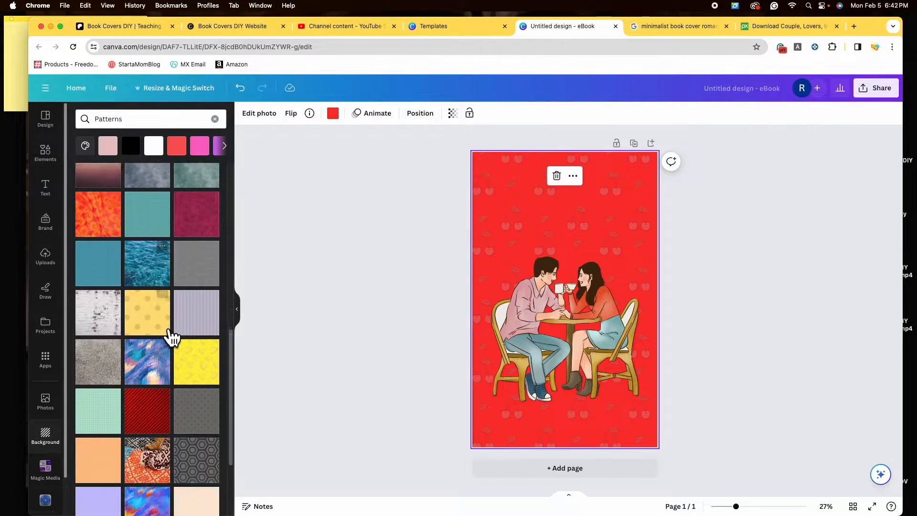
{"action": "left_click", "coordinate": [162, 300]}
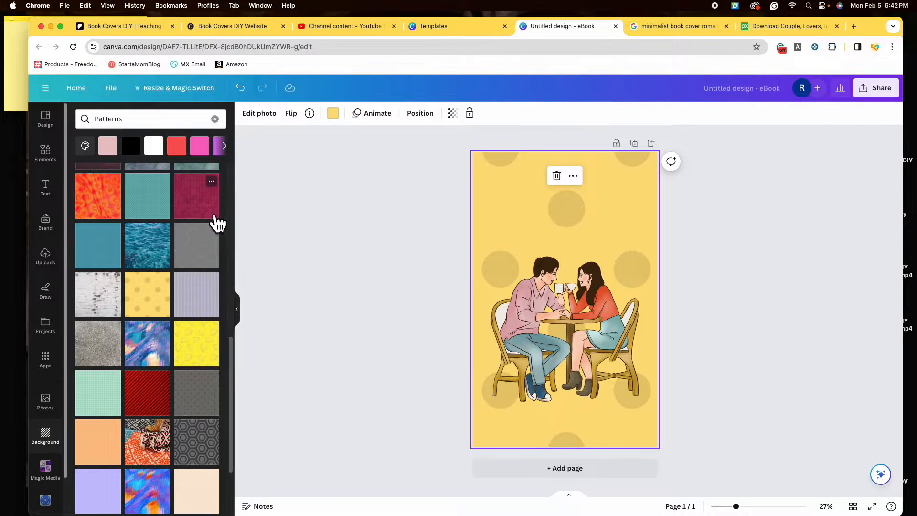
Try the mint green checked, pink diamond, grey zigzag and orange zigzag patterns as the cover background.
{"action": "left_click", "coordinate": [214, 206]}
{"action": "left_click", "coordinate": [98, 410]}
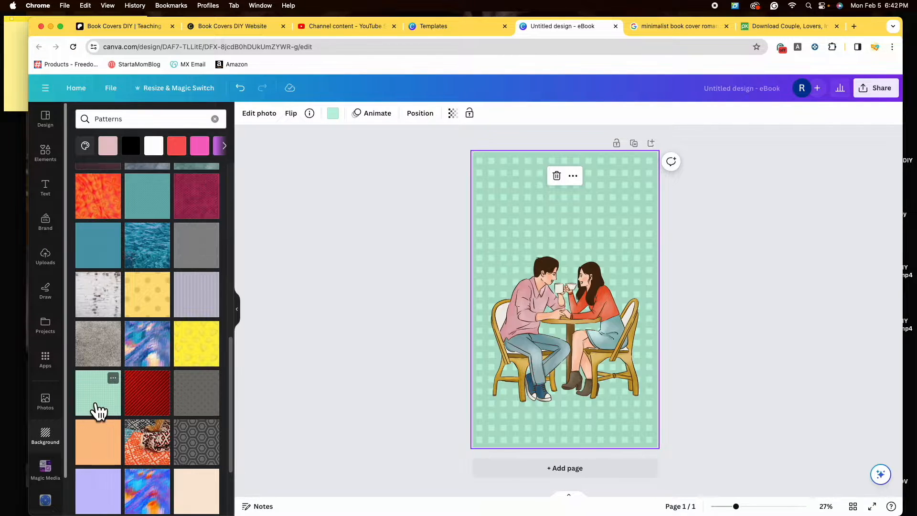
{"action": "scroll", "coordinate": [143, 392], "scroll_direction": "down", "scroll_amount": 8}
{"action": "left_click", "coordinate": [160, 379]}
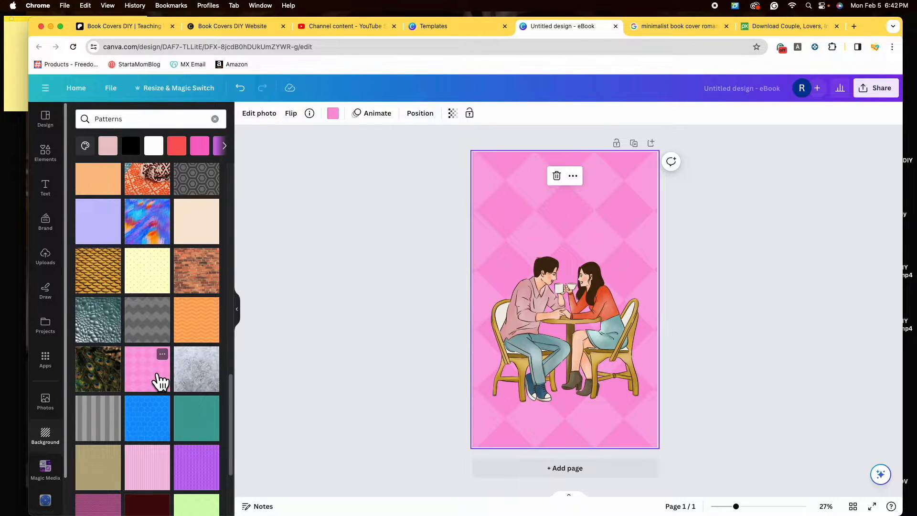
{"action": "scroll", "coordinate": [158, 384], "scroll_direction": "down", "scroll_amount": 1}
{"action": "left_click", "coordinate": [156, 322]}
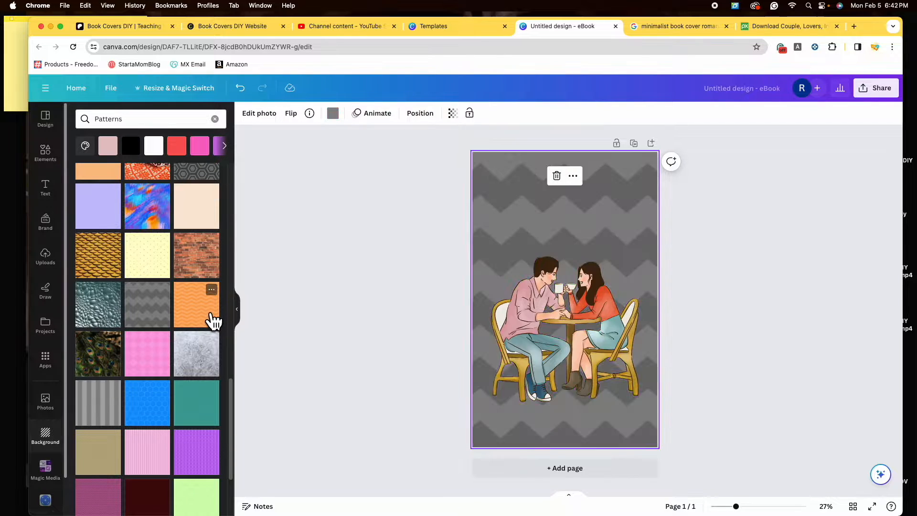
{"action": "left_click", "coordinate": [214, 321]}
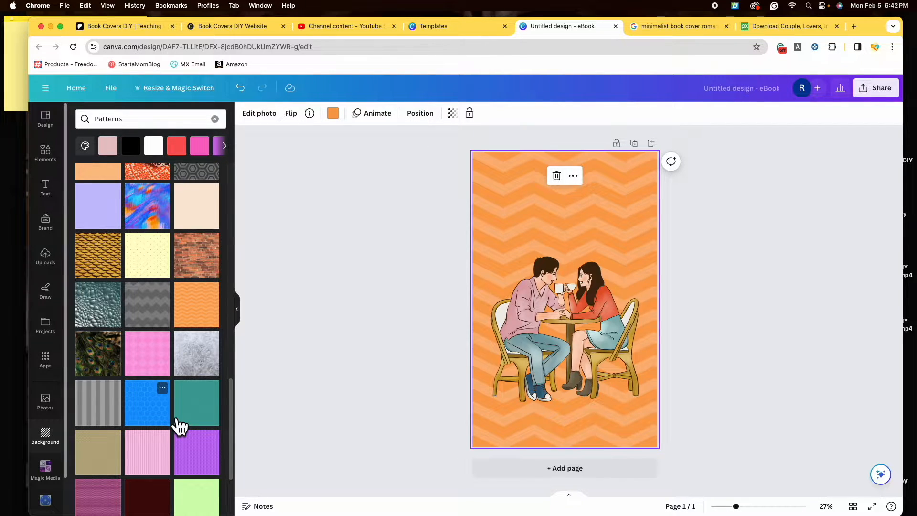
Apply the light pink vertical-stripe pattern as the cover background and move the couple illustration slightly lower on the page.
{"action": "left_click", "coordinate": [162, 462]}
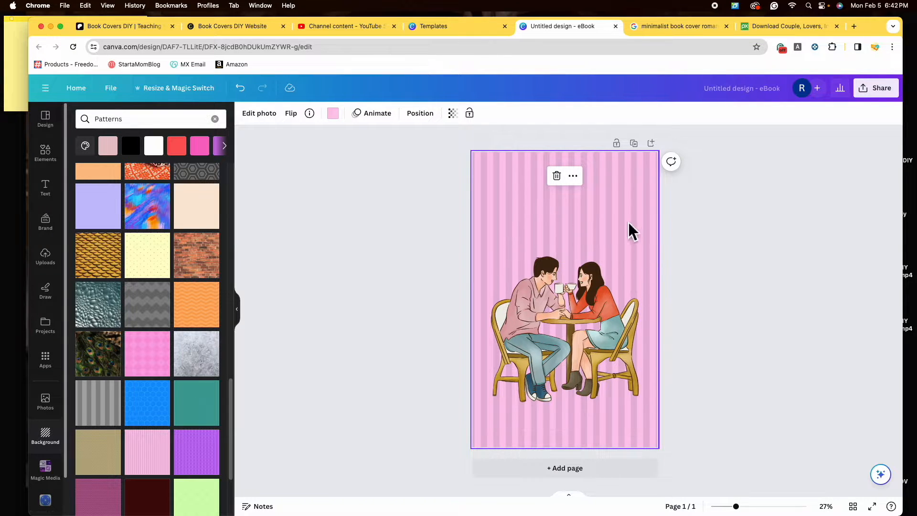
{"action": "scroll", "coordinate": [220, 375], "scroll_direction": "down", "scroll_amount": 2}
{"action": "left_click_drag", "start_coordinate": [603, 327], "coordinate": [606, 340]}
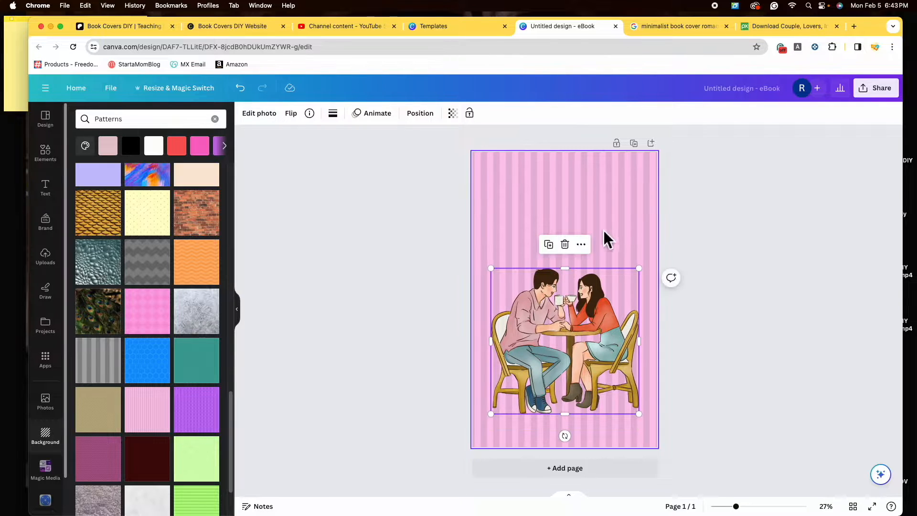
{"action": "left_click", "coordinate": [624, 207]}
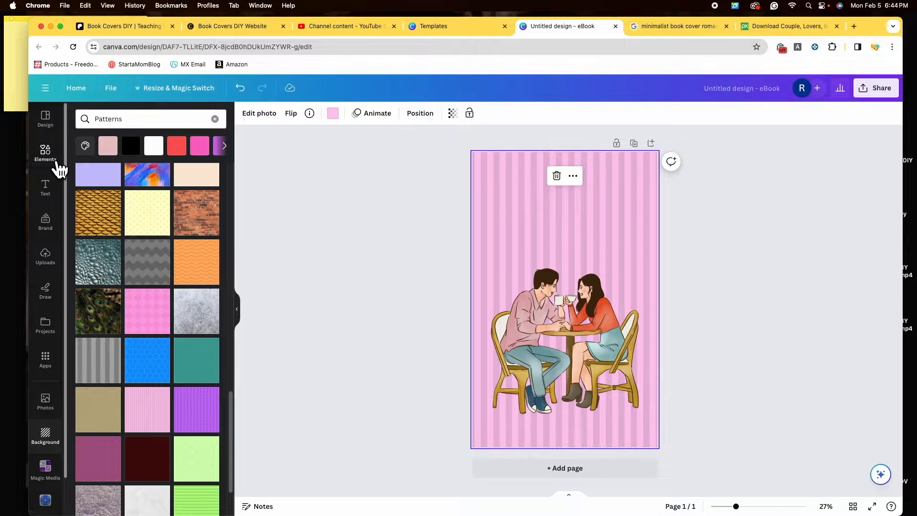
Replace the "couple" element search with "valentines" and show all matching graphics.
{"action": "left_click", "coordinate": [52, 158]}
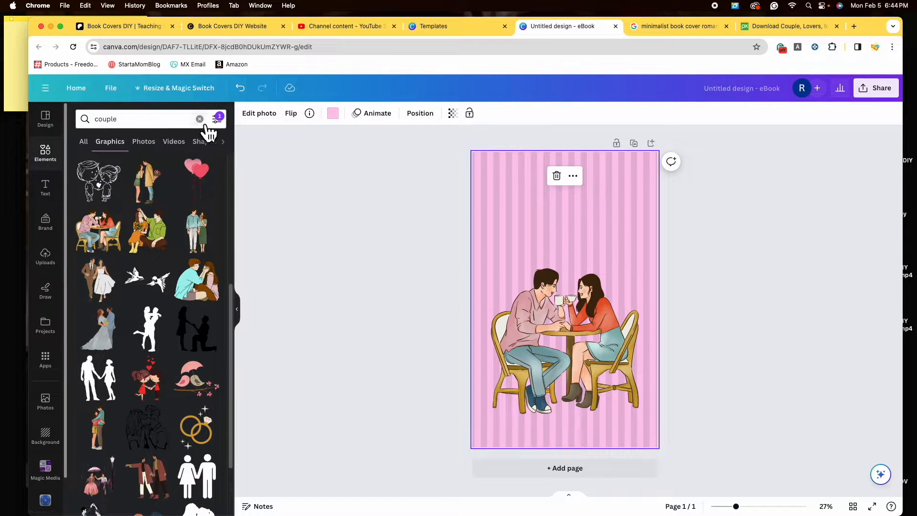
{"action": "left_click", "coordinate": [139, 122]}
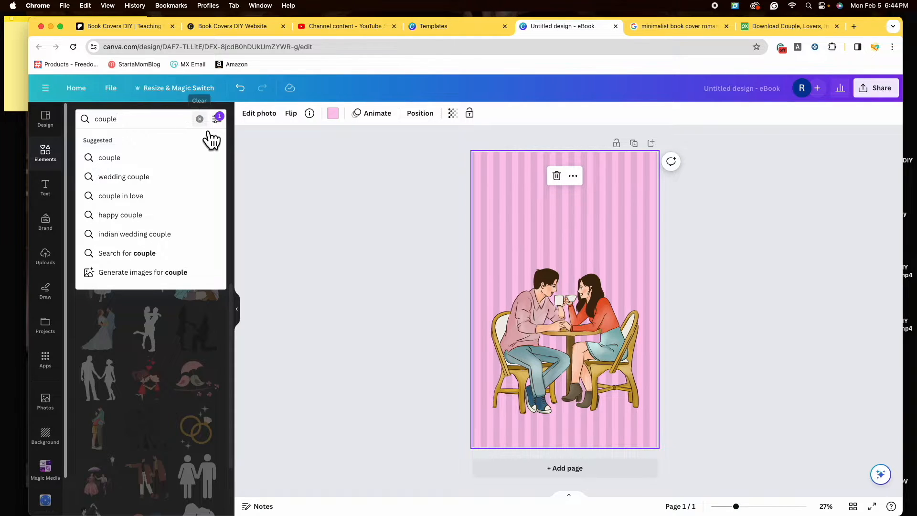
{"action": "left_click", "coordinate": [199, 119]}
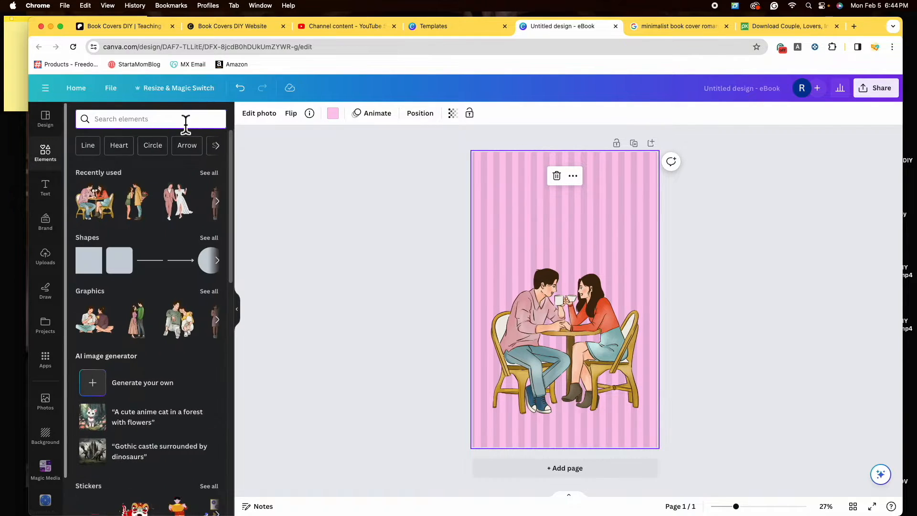
{"action": "type", "text": "valentines"}
{"action": "key", "text": "Return"}
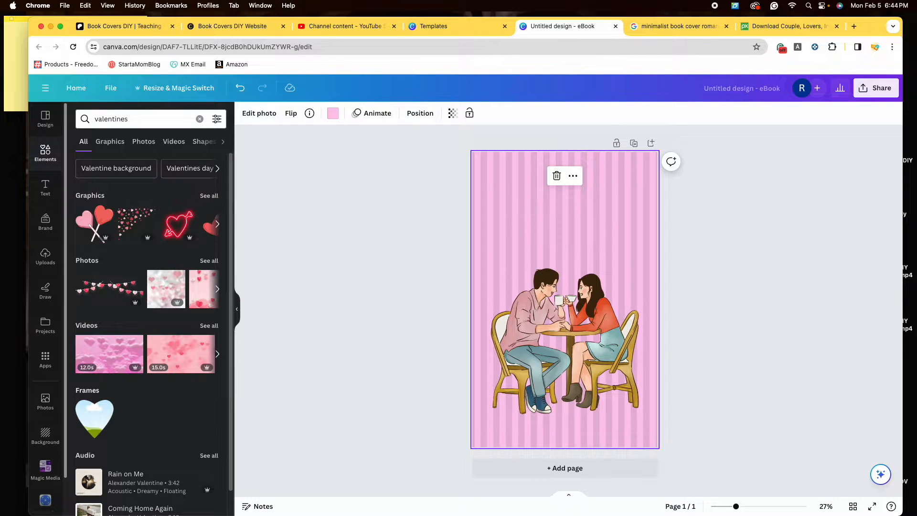
{"action": "left_click", "coordinate": [209, 196]}
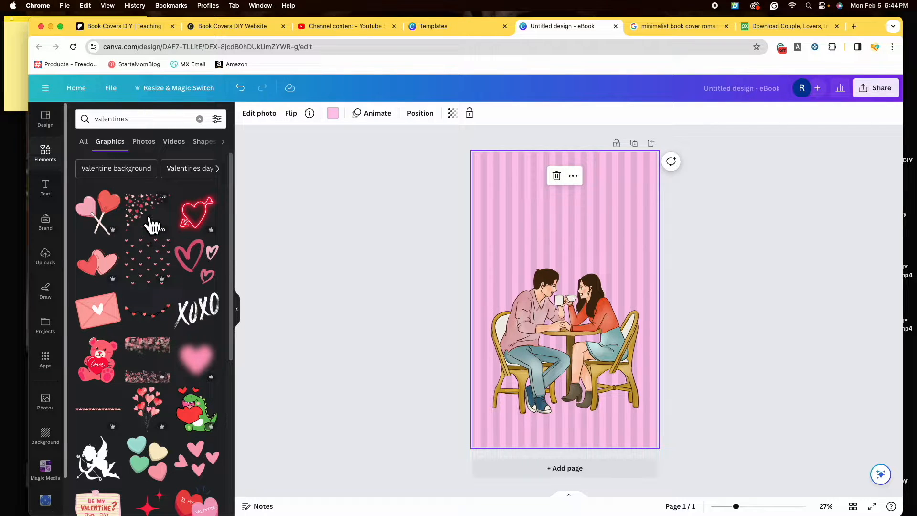
Try a thin red heart garland from the valentines graphics across the upper part of the cover, and delete it.
{"action": "scroll", "coordinate": [158, 330], "scroll_direction": "down", "scroll_amount": 5}
{"action": "scroll", "coordinate": [158, 330], "scroll_direction": "down", "scroll_amount": 3}
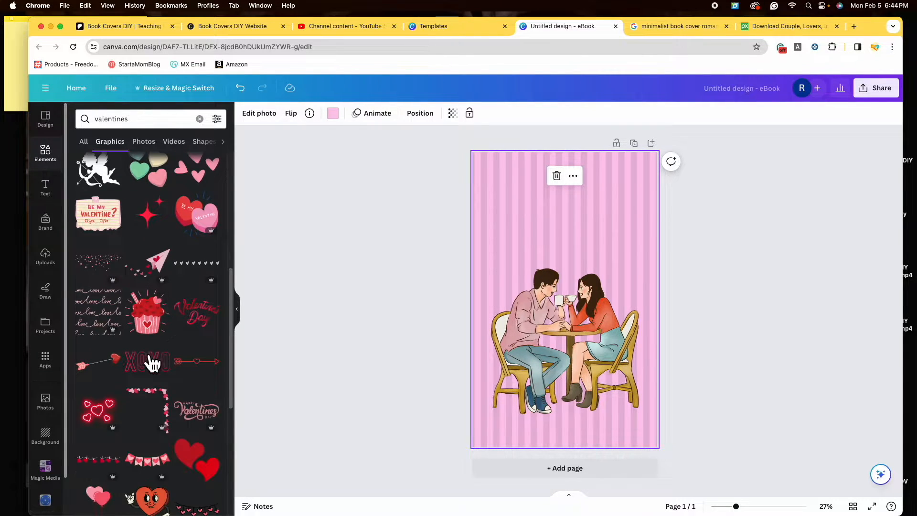
{"action": "left_click", "coordinate": [99, 337]}
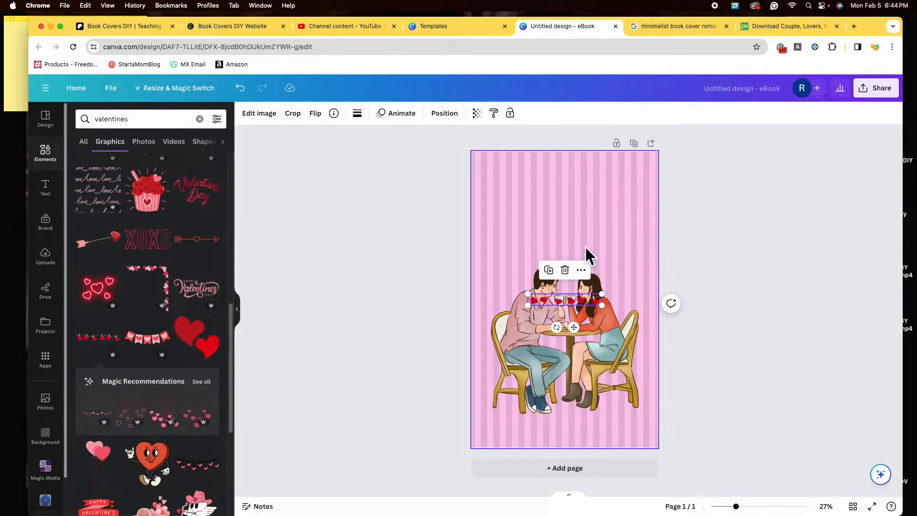
{"action": "left_click_drag", "start_coordinate": [561, 275], "coordinate": [663, 220]}
{"action": "left_click_drag", "start_coordinate": [606, 182], "coordinate": [606, 192]}
{"action": "left_click", "coordinate": [567, 213]}
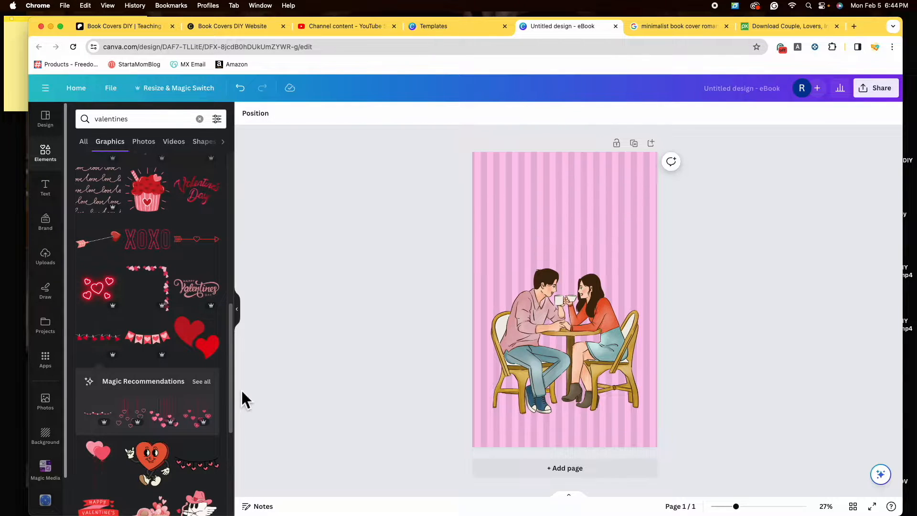
Try the heart-flag bunting across the top of the cover, enlarged to about 1,410 by 421, and delete it.
{"action": "left_click", "coordinate": [167, 344]}
{"action": "left_click_drag", "start_coordinate": [580, 304], "coordinate": [655, 213]}
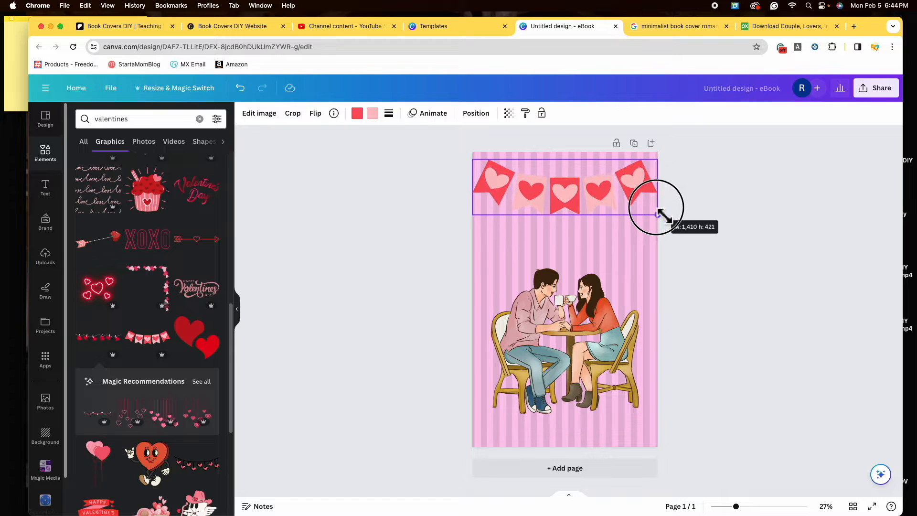
{"action": "left_click", "coordinate": [566, 238]}
Add a single pink heart garland and a double red-and-pink one from the "heart banner" graphics, stretching across the page above the couple.
{"action": "scroll", "coordinate": [170, 350], "scroll_direction": "down", "scroll_amount": 8}
{"action": "left_click_drag", "start_coordinate": [551, 309], "coordinate": [658, 231]}
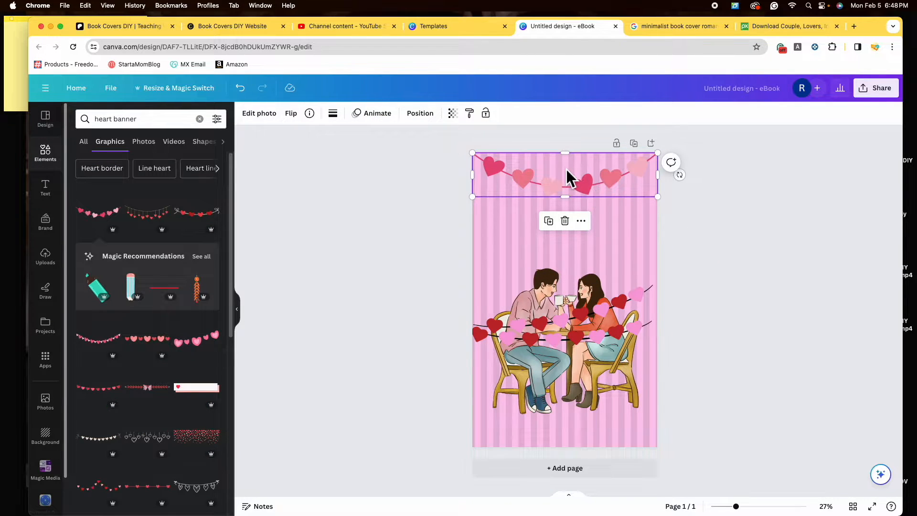
{"action": "left_click", "coordinate": [567, 178]}
{"action": "left_click_drag", "start_coordinate": [584, 327], "coordinate": [591, 249]}
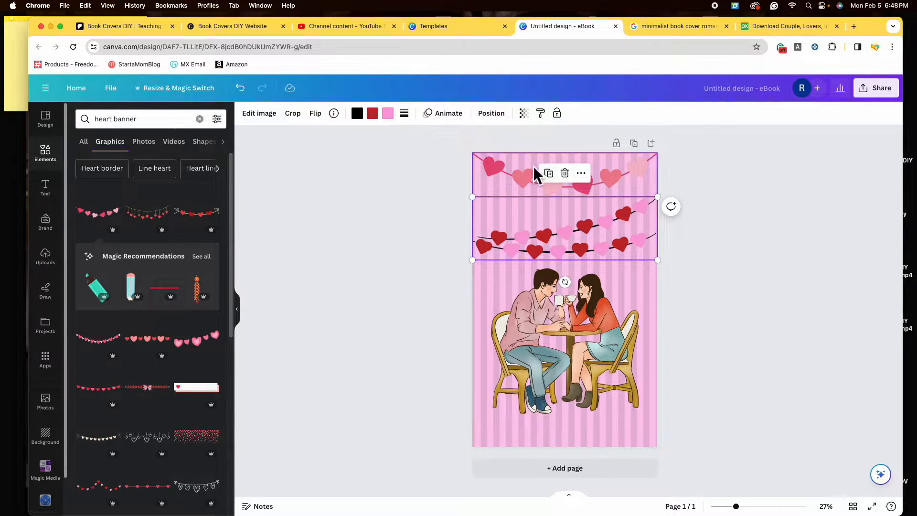
{"action": "left_click_drag", "start_coordinate": [550, 248], "coordinate": [550, 289]}
Delete the single pink heart garland and move the double red-and-pink garland up to the cover's top edge.
{"action": "left_click", "coordinate": [536, 180]}
{"action": "left_click", "coordinate": [565, 221]}
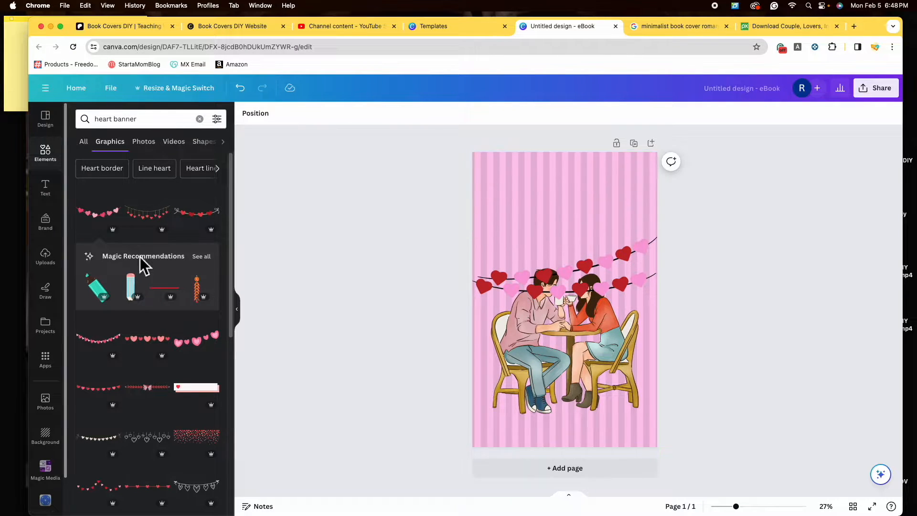
{"action": "scroll", "coordinate": [139, 256], "scroll_direction": "down", "scroll_amount": 3}
{"action": "left_click_drag", "start_coordinate": [586, 278], "coordinate": [583, 188]}
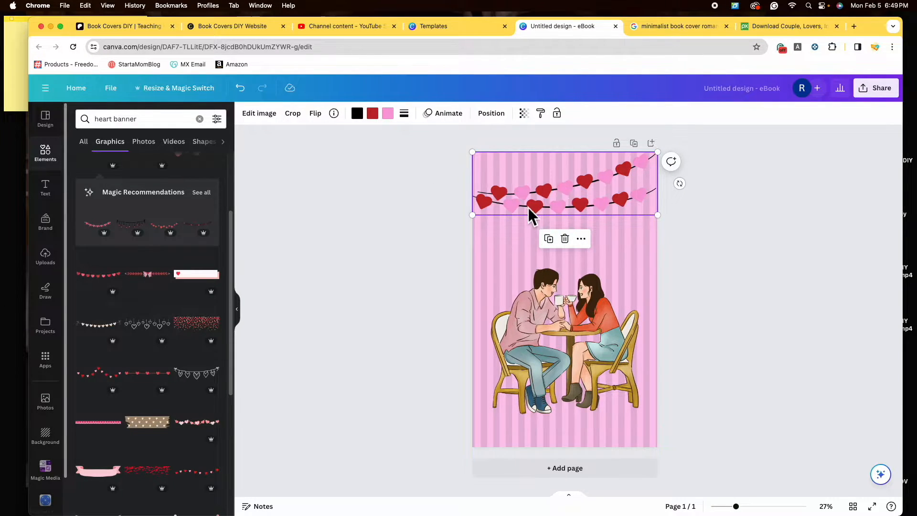
Recolour the garland's black strings dark brown #42250D, sampled from the woman's hair in the illustration.
{"action": "left_click", "coordinate": [366, 119]}
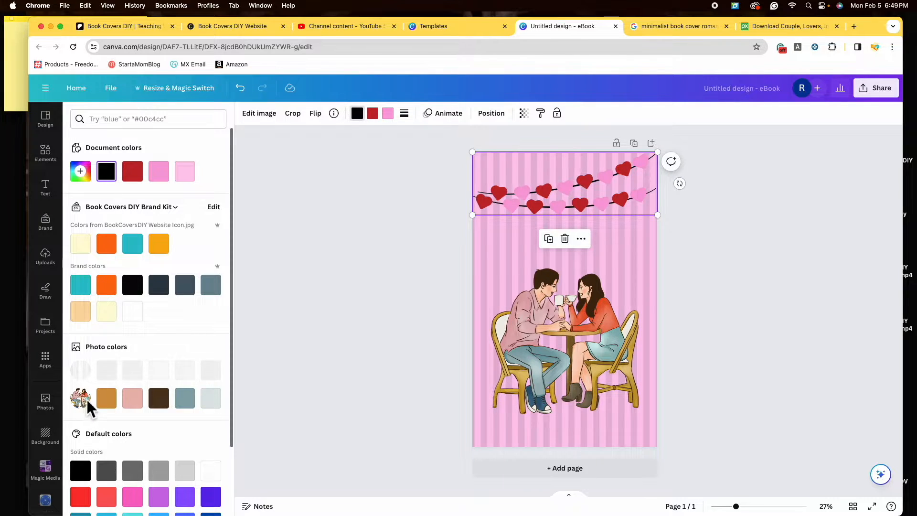
{"action": "left_click", "coordinate": [160, 399]}
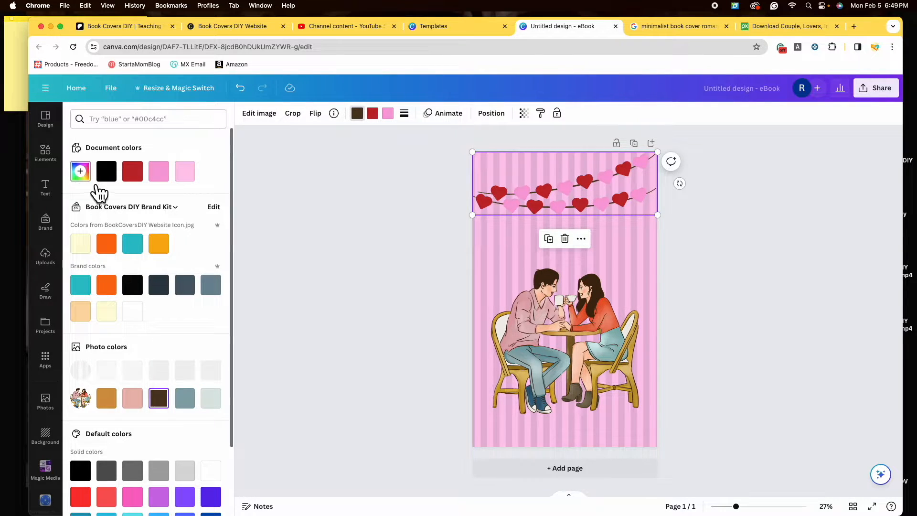
{"action": "left_click", "coordinate": [81, 171]}
{"action": "left_click", "coordinate": [201, 269]}
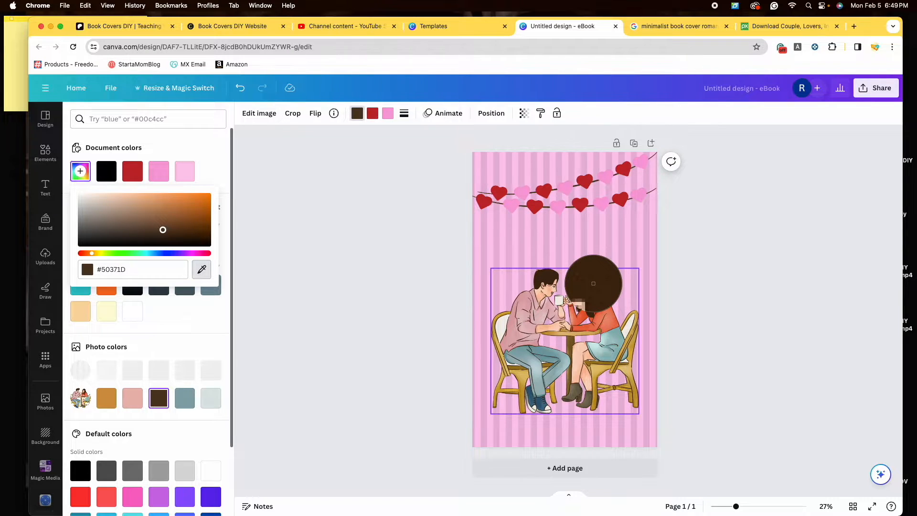
{"action": "left_click", "coordinate": [593, 283]}
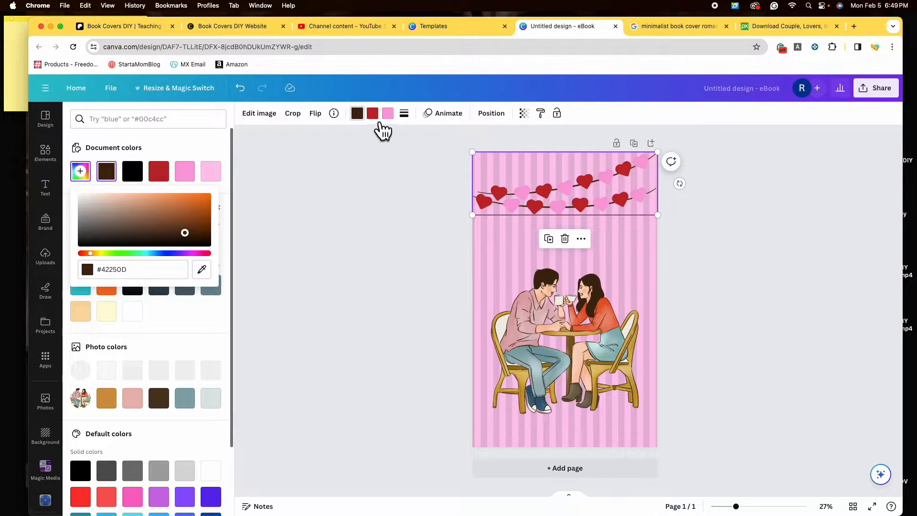
Recolour the garland's dark red hearts, trying the default bright red and settling on the lighter coral red.
{"action": "left_click", "coordinate": [373, 115]}
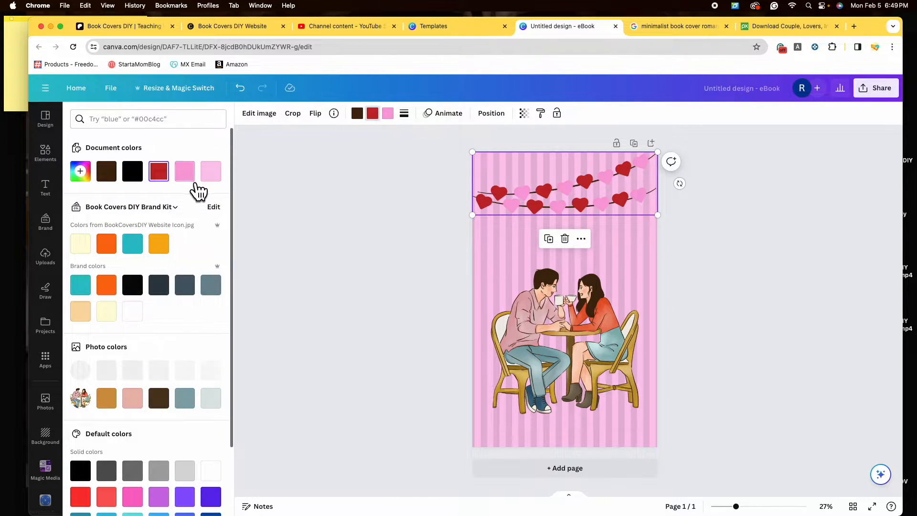
{"action": "scroll", "coordinate": [132, 386], "scroll_direction": "down", "scroll_amount": 3}
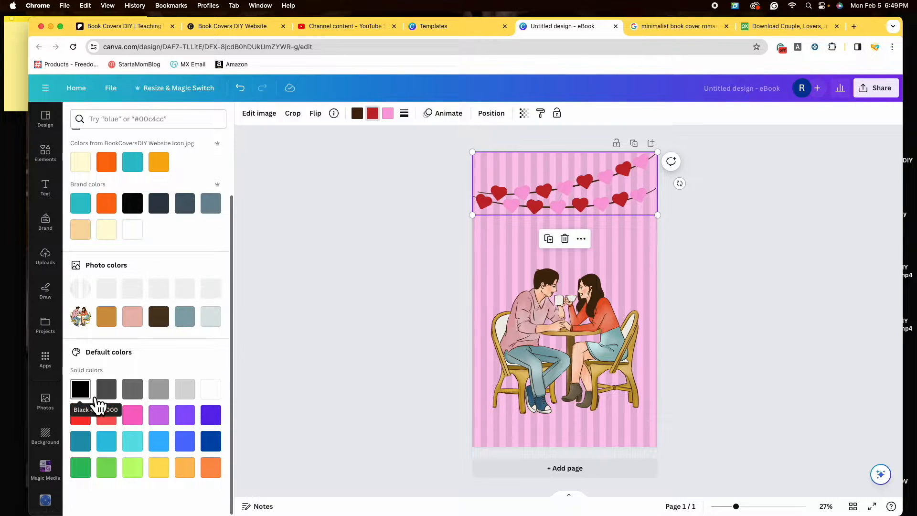
{"action": "left_click", "coordinate": [81, 416]}
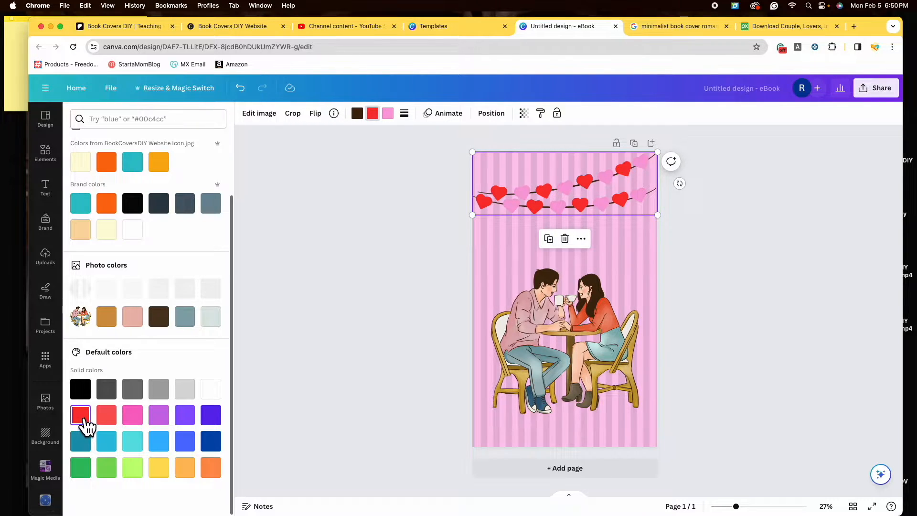
{"action": "left_click", "coordinate": [113, 421]}
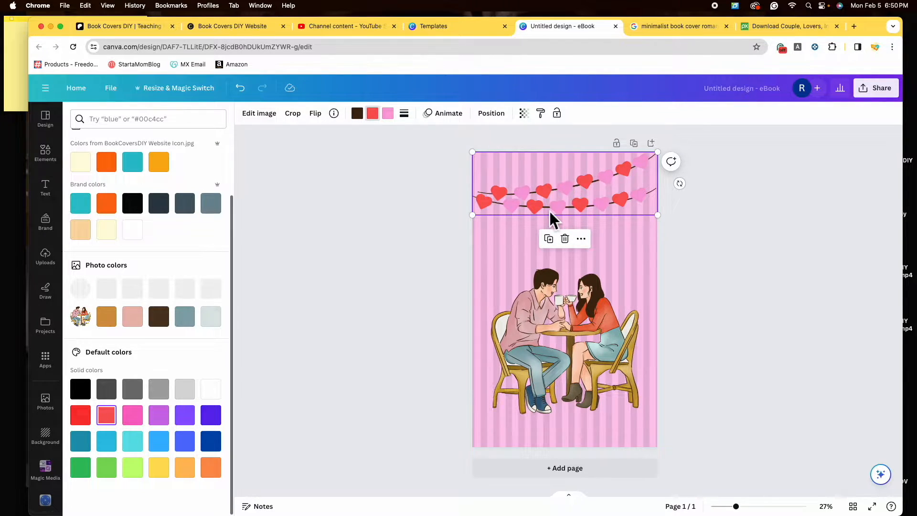
Try hot pink and white on the garland's light pink hearts, and recolour them off-white #F3EDE7 sampled from the coffee cup.
{"action": "left_click", "coordinate": [392, 116]}
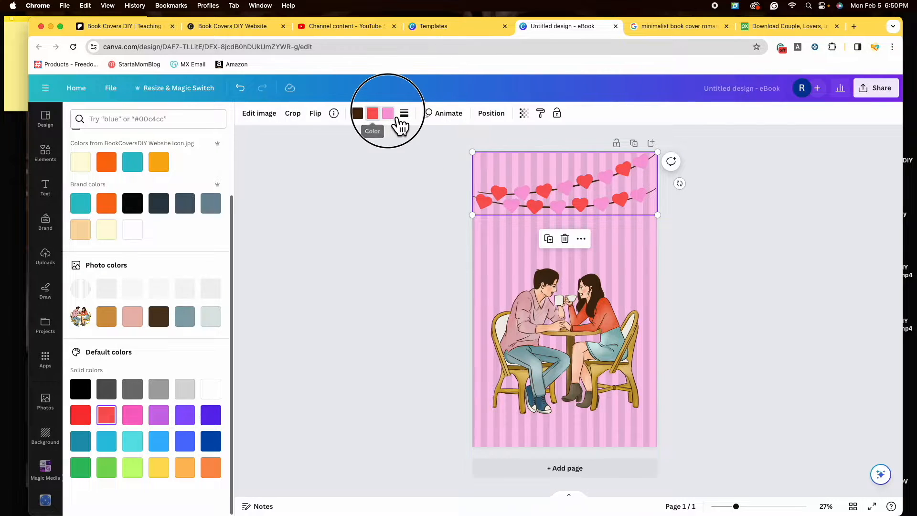
{"action": "left_click", "coordinate": [132, 415]}
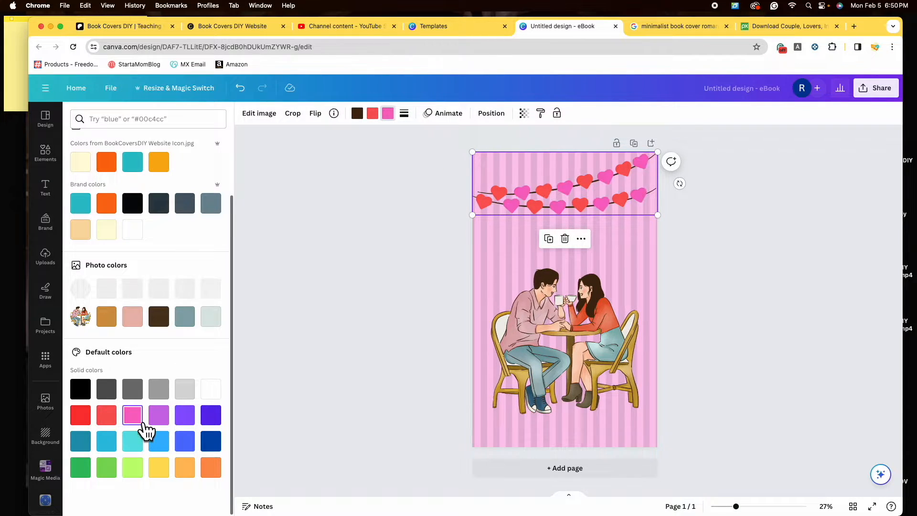
{"action": "left_click", "coordinate": [213, 396]}
{"action": "scroll", "coordinate": [221, 406], "scroll_direction": "up", "scroll_amount": 2}
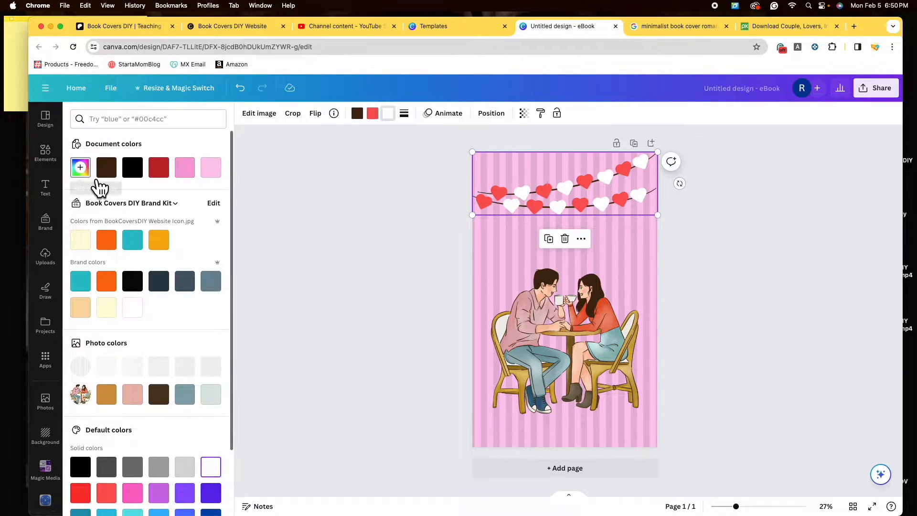
{"action": "left_click", "coordinate": [81, 168]}
{"action": "left_click", "coordinate": [202, 266]}
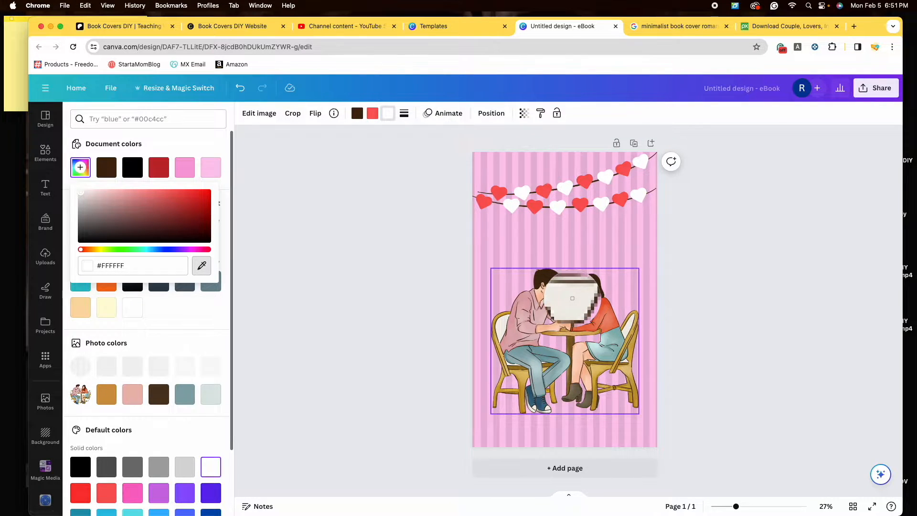
{"action": "left_click", "coordinate": [573, 299]}
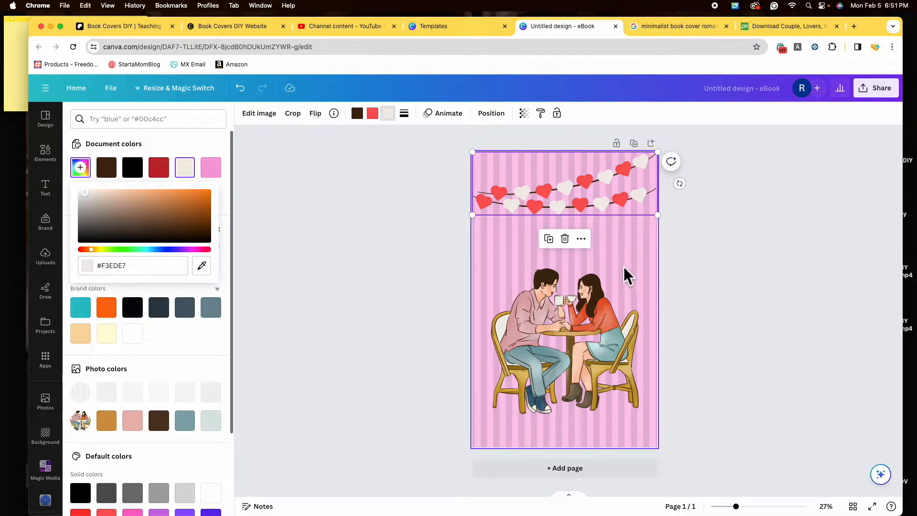
Browse the photo filters for the couple illustration and try the soft Whimsi filter.
{"action": "left_click", "coordinate": [552, 230]}
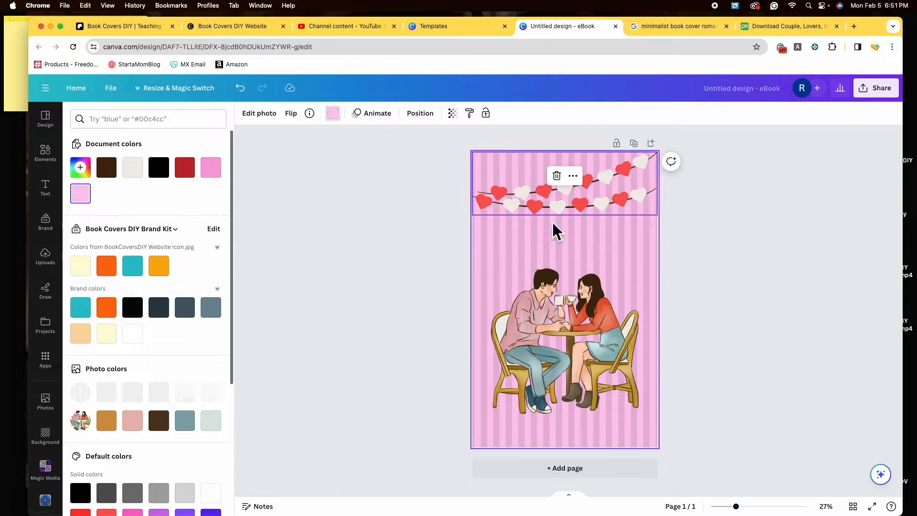
{"action": "left_click", "coordinate": [576, 339]}
{"action": "left_click", "coordinate": [264, 119]}
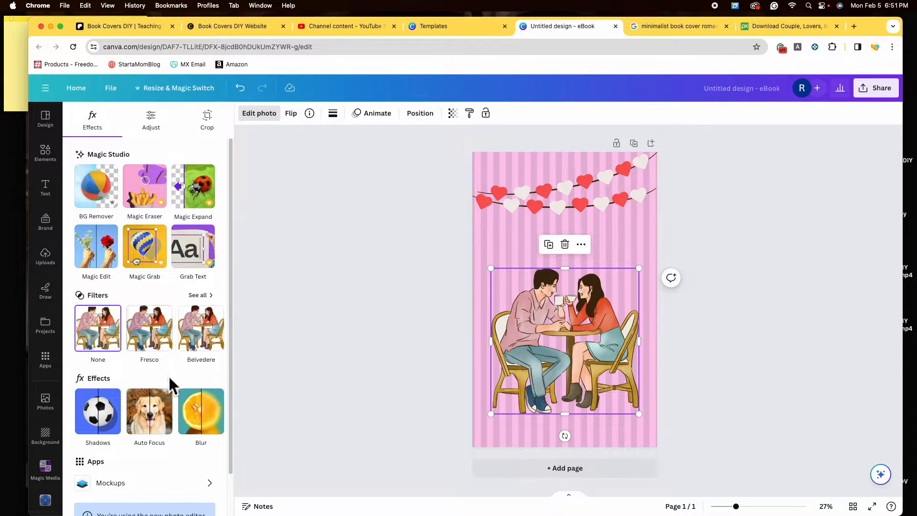
{"action": "left_click", "coordinate": [208, 301]}
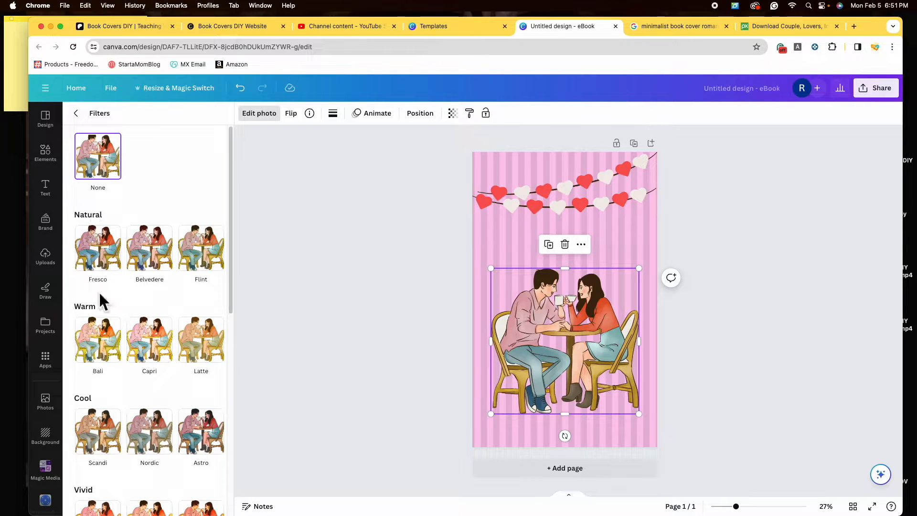
{"action": "scroll", "coordinate": [108, 314], "scroll_direction": "down", "scroll_amount": 3}
{"action": "scroll", "coordinate": [133, 334], "scroll_direction": "down", "scroll_amount": 4}
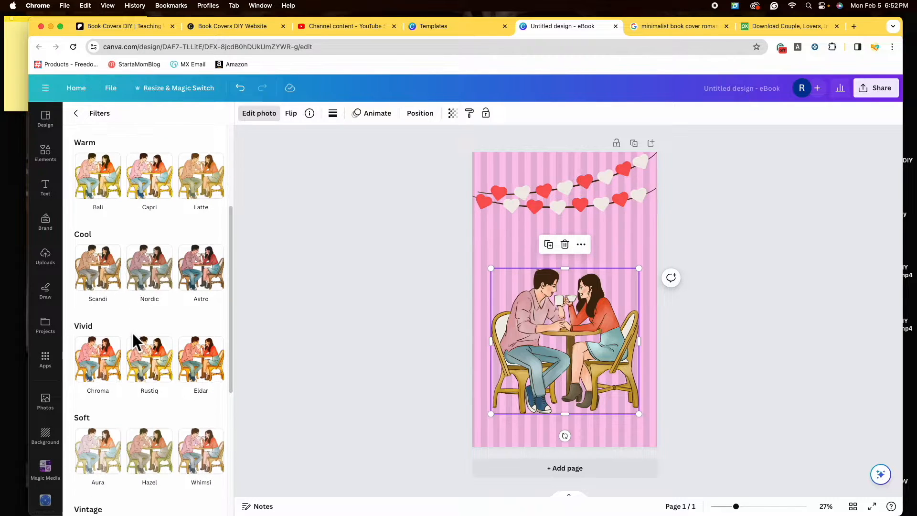
{"action": "scroll", "coordinate": [102, 260], "scroll_direction": "up", "scroll_amount": 7}
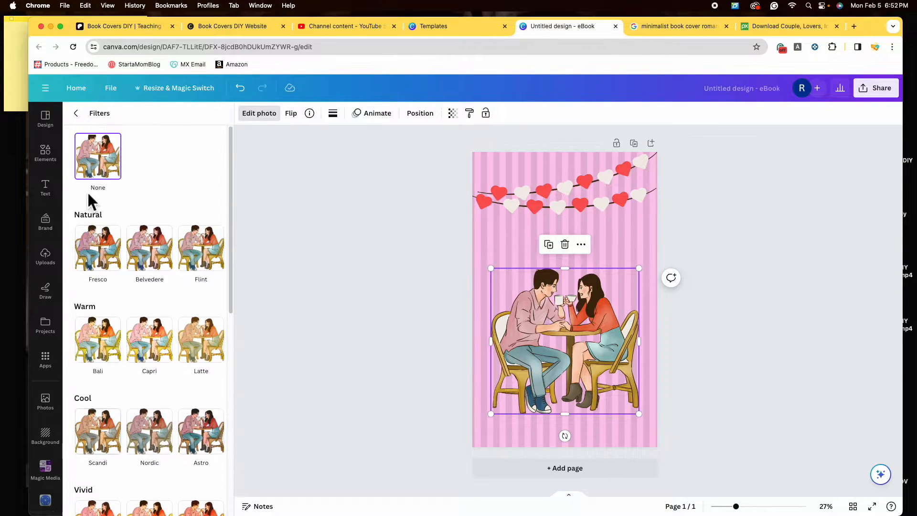
{"action": "scroll", "coordinate": [156, 305], "scroll_direction": "down", "scroll_amount": 4}
{"action": "scroll", "coordinate": [163, 313], "scroll_direction": "down", "scroll_amount": 9}
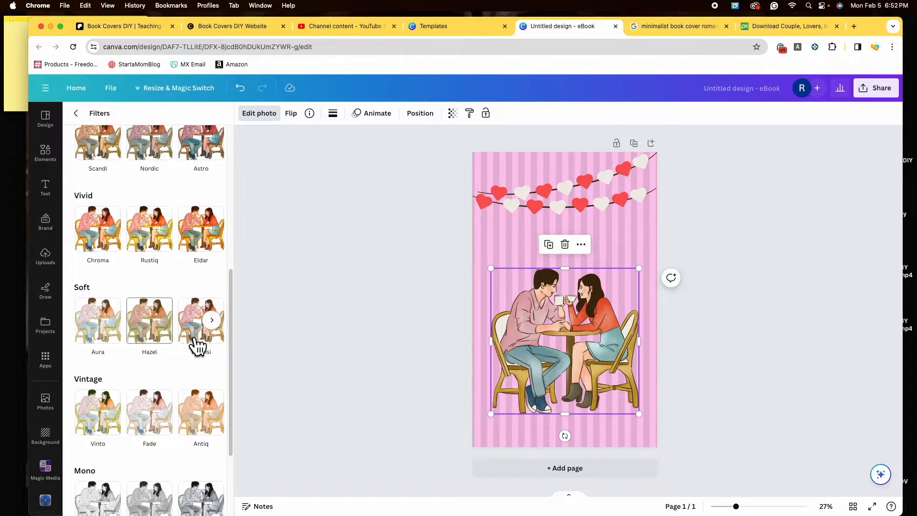
{"action": "left_click", "coordinate": [205, 339]}
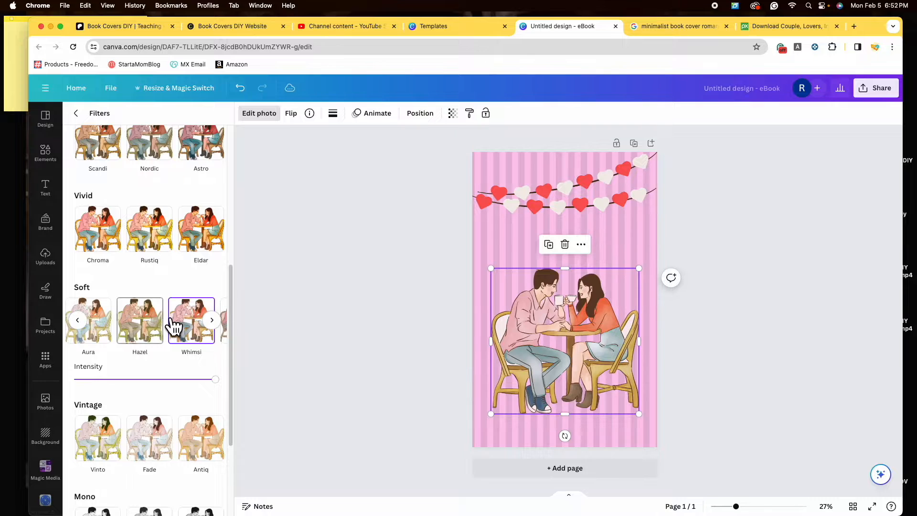
Compare the vivid filters Zeal and Aria on the couple illustration and apply Aria.
{"action": "scroll", "coordinate": [163, 312], "scroll_direction": "up", "scroll_amount": 2}
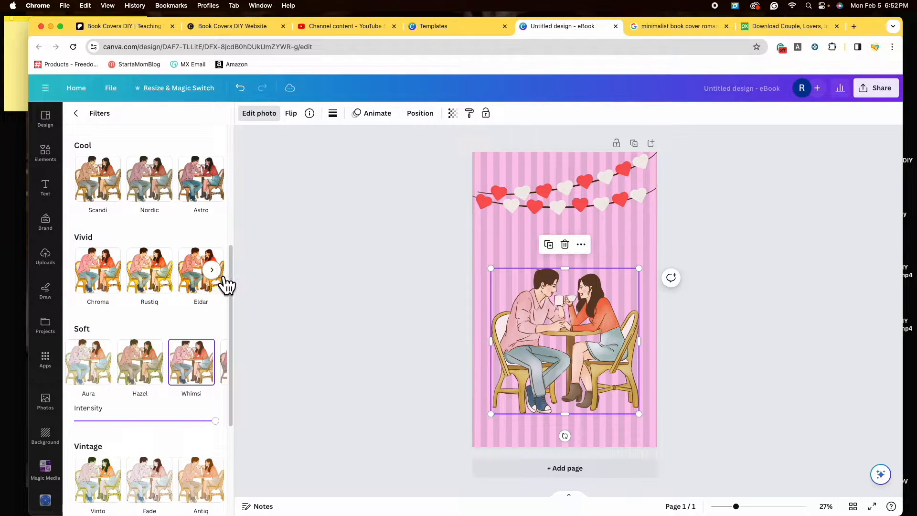
{"action": "scroll", "coordinate": [224, 278], "scroll_direction": "right", "scroll_amount": 3}
{"action": "left_click", "coordinate": [195, 290]}
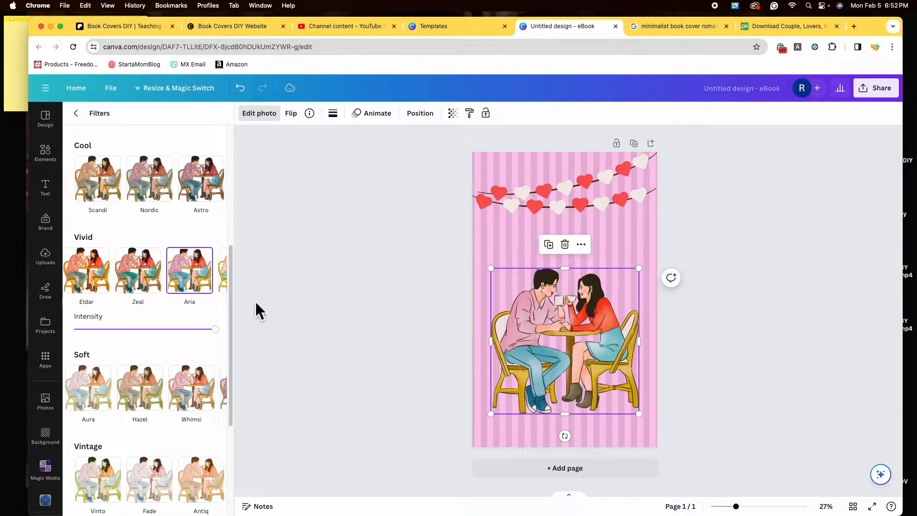
{"action": "left_click", "coordinate": [138, 282]}
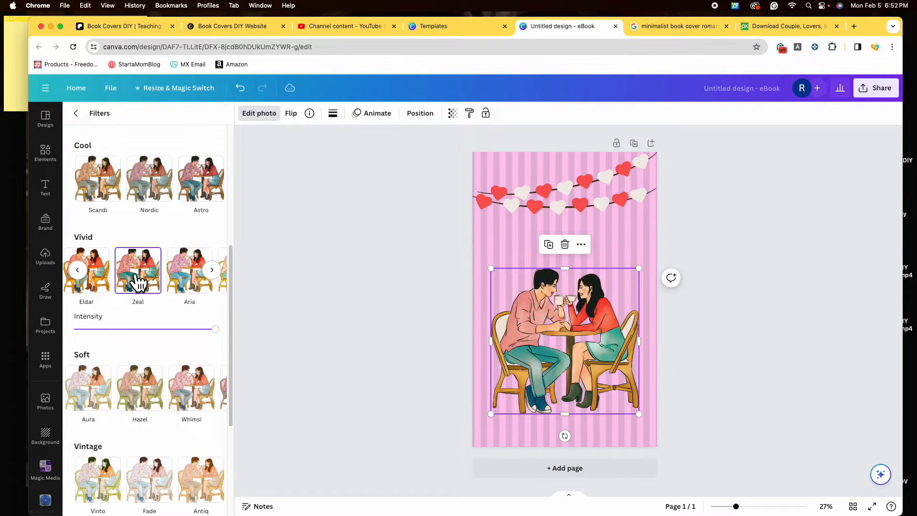
{"action": "left_click", "coordinate": [189, 285]}
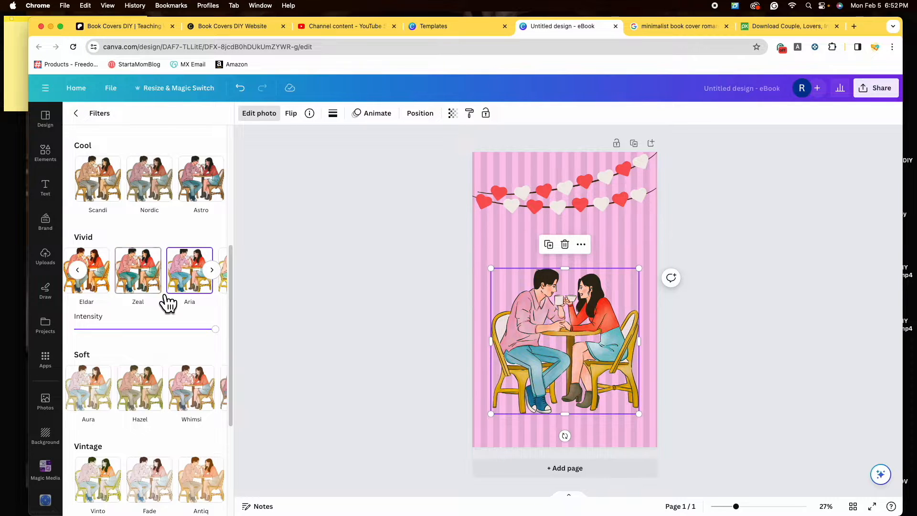
Try one more filter on the couple illustration, then return to Aria and finish the photo editing.
{"action": "scroll", "coordinate": [165, 301], "scroll_direction": "up", "scroll_amount": 2}
{"action": "scroll", "coordinate": [160, 287], "scroll_direction": "up", "scroll_amount": 2}
{"action": "scroll", "coordinate": [153, 272], "scroll_direction": "down", "scroll_amount": 5}
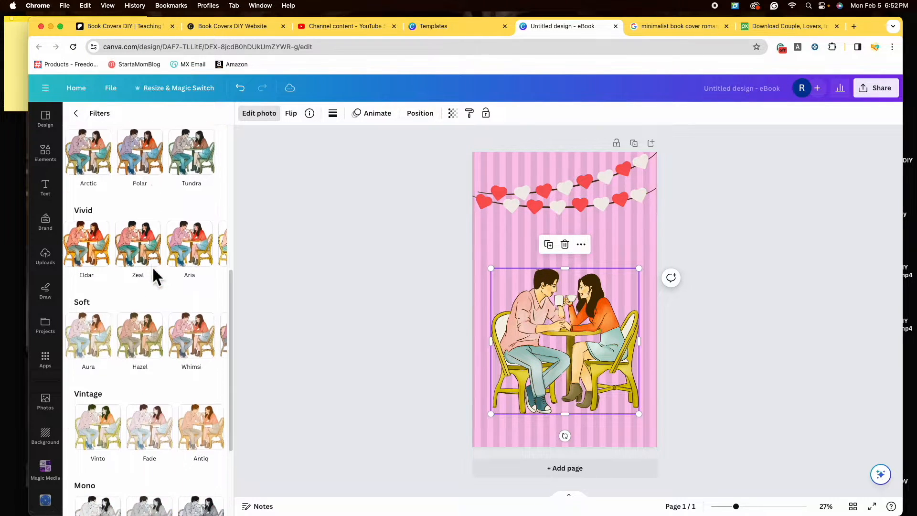
{"action": "left_click", "coordinate": [204, 255]}
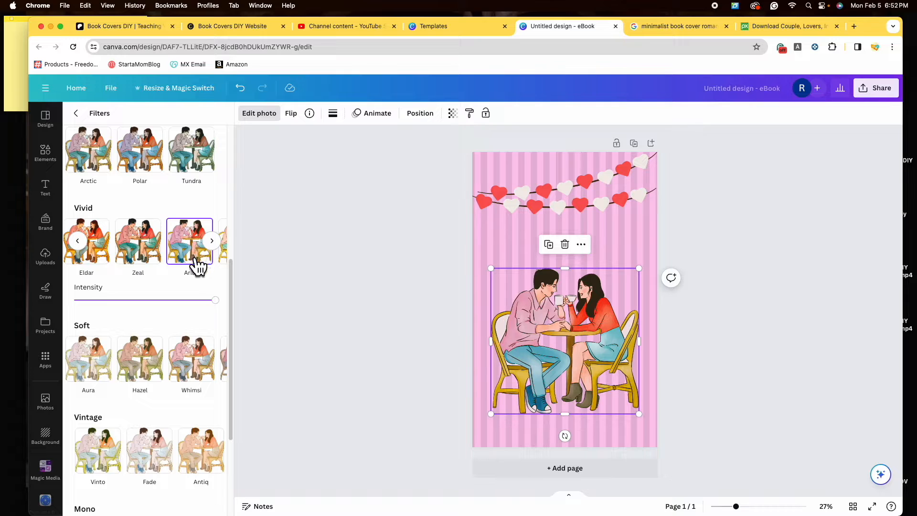
{"action": "scroll", "coordinate": [198, 268], "scroll_direction": "down", "scroll_amount": 2}
{"action": "scroll", "coordinate": [189, 313], "scroll_direction": "up", "scroll_amount": 7}
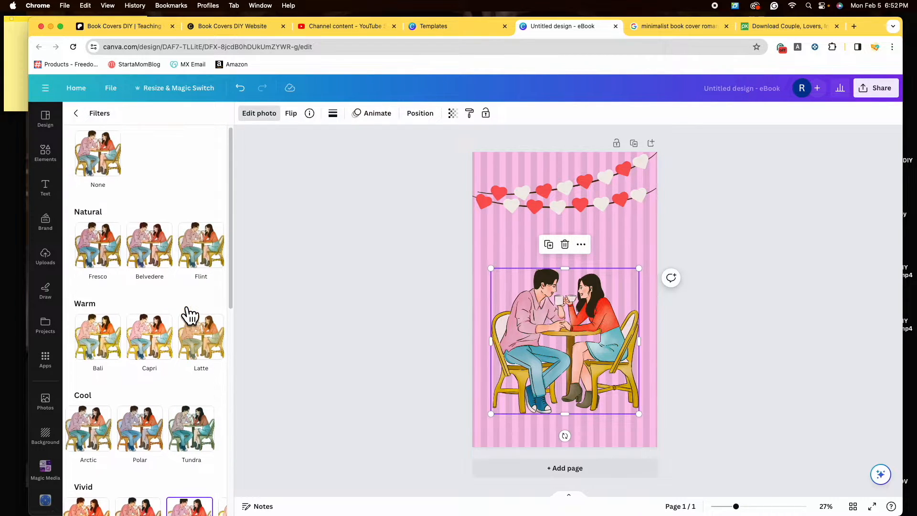
{"action": "left_click", "coordinate": [384, 265]}
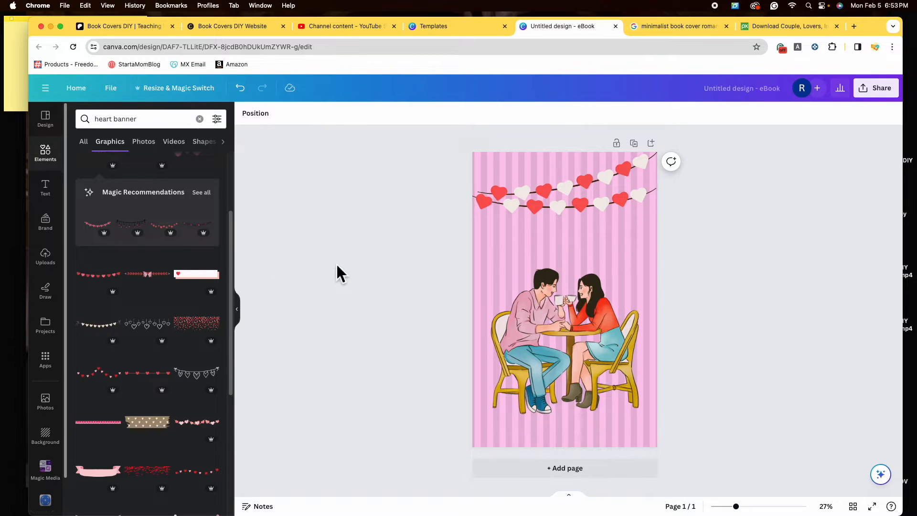
Look through the ready-made font combinations for a suitable title style.
{"action": "left_click", "coordinate": [54, 197]}
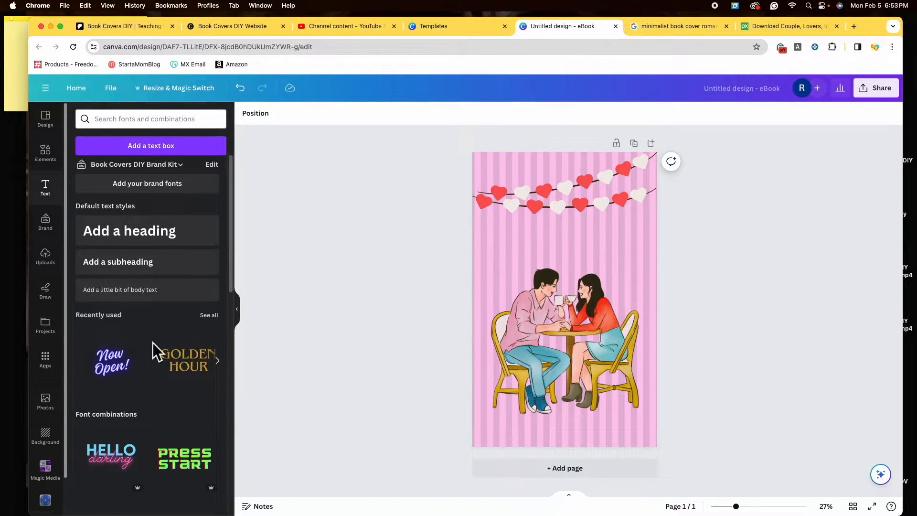
{"action": "scroll", "coordinate": [153, 343], "scroll_direction": "down", "scroll_amount": 1}
{"action": "scroll", "coordinate": [153, 343], "scroll_direction": "down", "scroll_amount": 3}
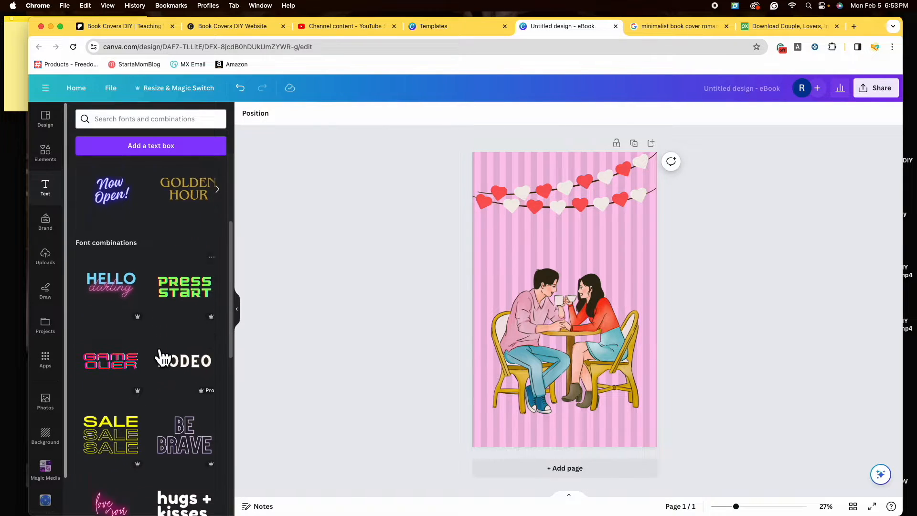
{"action": "scroll", "coordinate": [163, 358], "scroll_direction": "down", "scroll_amount": 1}
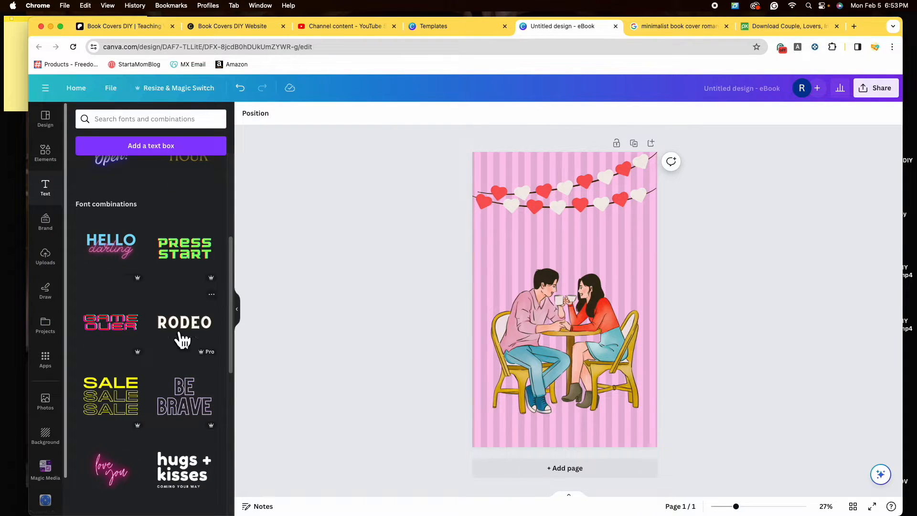
{"action": "scroll", "coordinate": [168, 378], "scroll_direction": "down", "scroll_amount": 5}
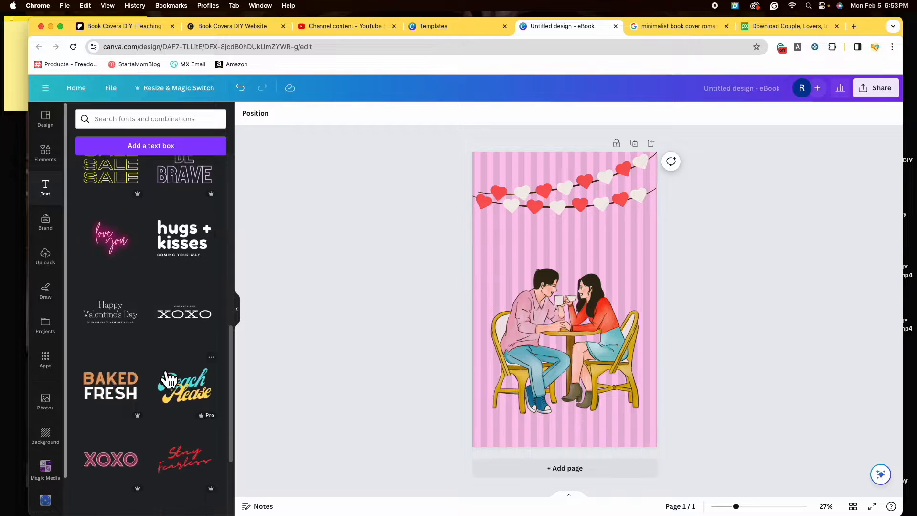
{"action": "scroll", "coordinate": [167, 379], "scroll_direction": "down", "scroll_amount": 8}
{"action": "scroll", "coordinate": [165, 375], "scroll_direction": "down", "scroll_amount": 4}
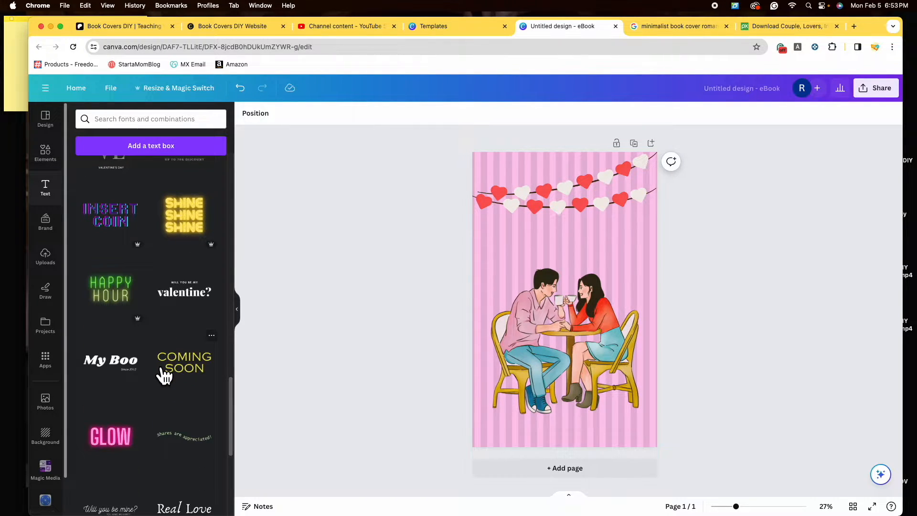
{"action": "scroll", "coordinate": [164, 375], "scroll_direction": "down", "scroll_amount": 2}
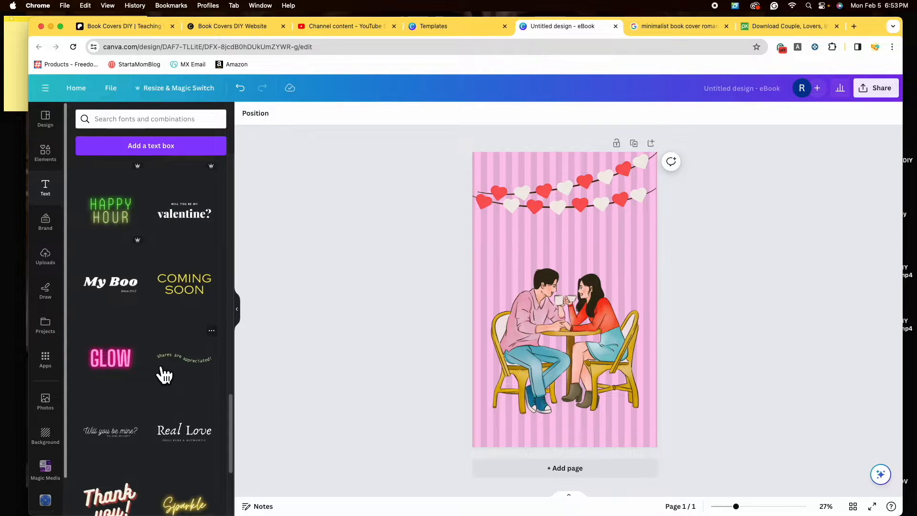
{"action": "scroll", "coordinate": [165, 375], "scroll_direction": "down", "scroll_amount": 4}
{"action": "scroll", "coordinate": [165, 375], "scroll_direction": "down", "scroll_amount": 4}
{"action": "scroll", "coordinate": [165, 375], "scroll_direction": "down", "scroll_amount": 10}
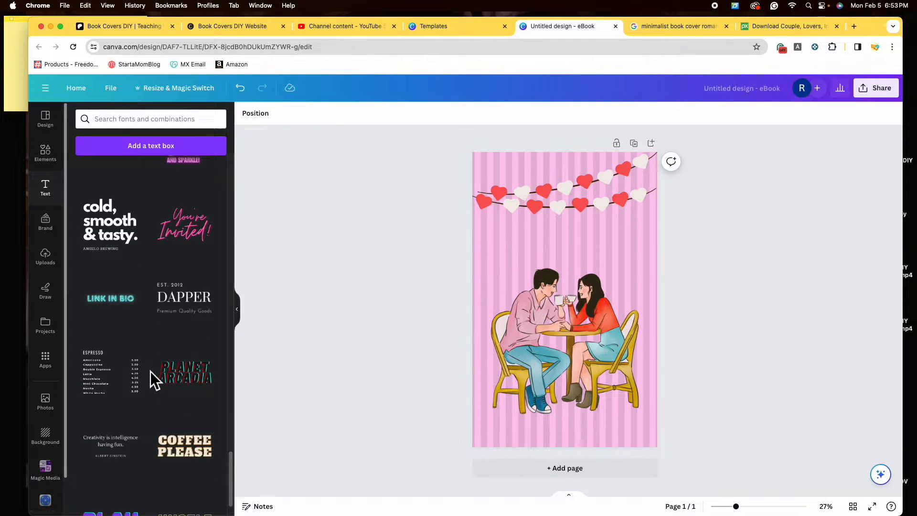
{"action": "scroll", "coordinate": [150, 372], "scroll_direction": "up", "scroll_amount": 15}
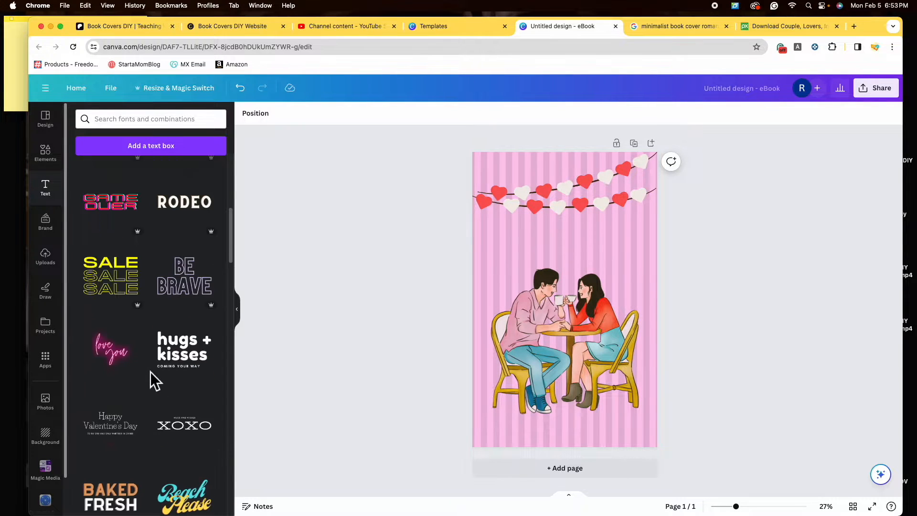
{"action": "scroll", "coordinate": [150, 372], "scroll_direction": "up", "scroll_amount": 5}
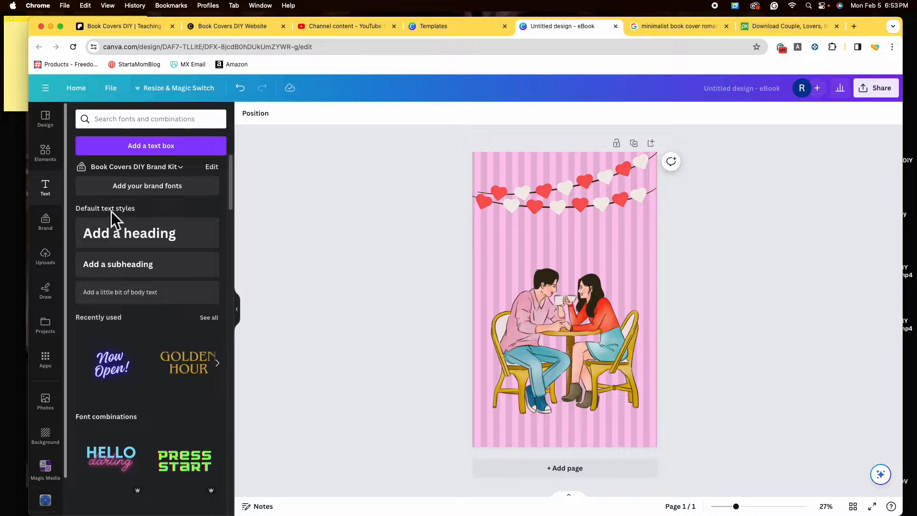
Add a heading between the heart garland and the couple, reading "Valentine's".
{"action": "left_click", "coordinate": [159, 249]}
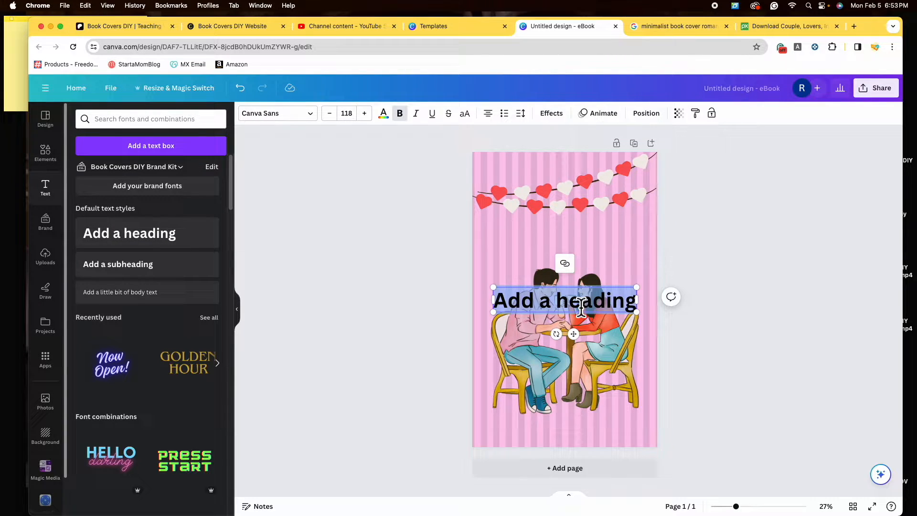
{"action": "triple_click", "coordinate": [610, 304]}
{"action": "left_click_drag", "start_coordinate": [563, 298], "coordinate": [572, 245]}
{"action": "double_click", "coordinate": [571, 242]}
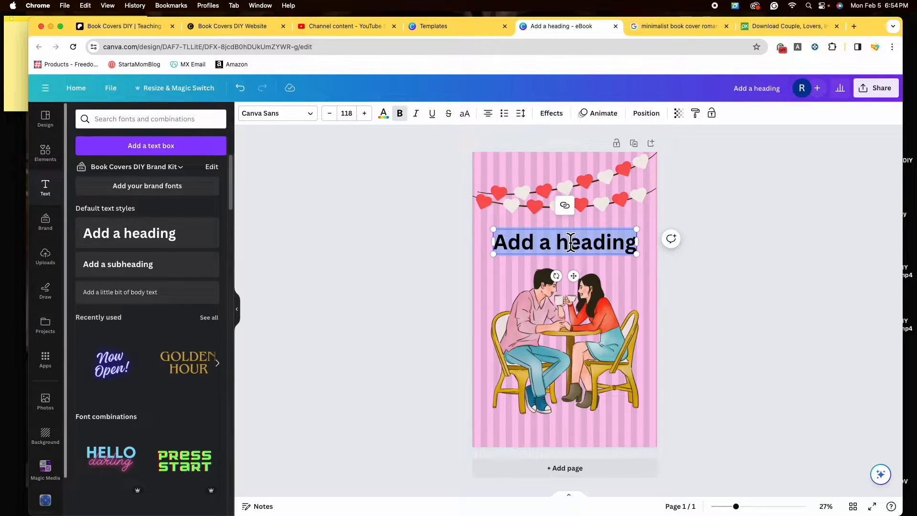
{"action": "type", "text": "Valentine's"}
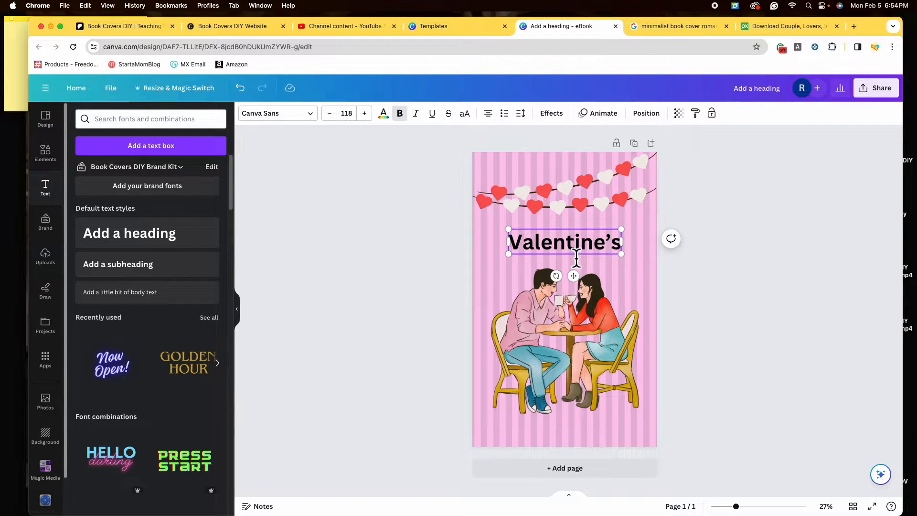
Set the "Valentine's" title in the Benedict font and enlarge it to size 175.
{"action": "left_click", "coordinate": [320, 122]}
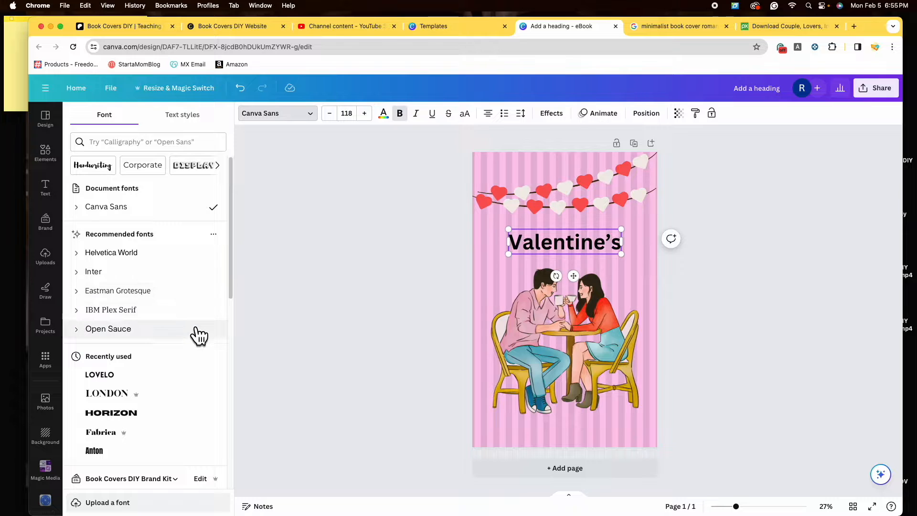
{"action": "scroll", "coordinate": [198, 338], "scroll_direction": "down", "scroll_amount": 7}
{"action": "scroll", "coordinate": [203, 344], "scroll_direction": "down", "scroll_amount": 1}
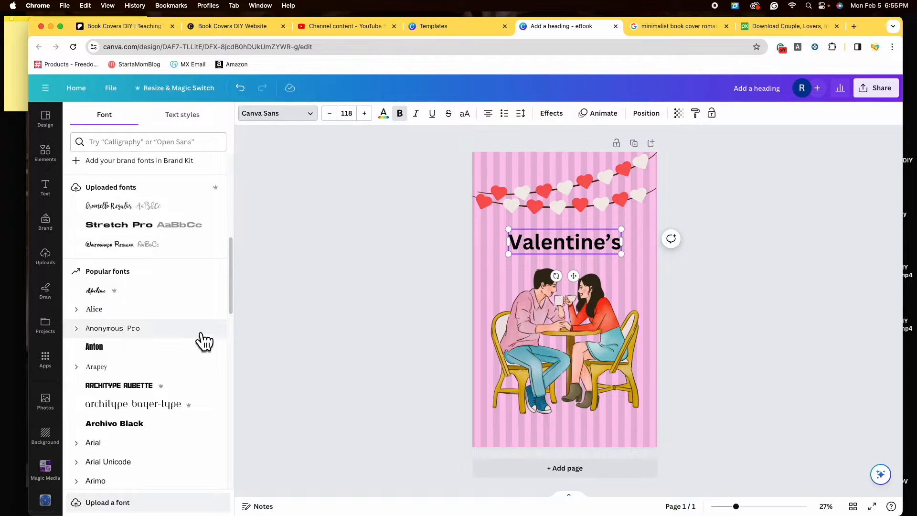
{"action": "scroll", "coordinate": [200, 395], "scroll_direction": "down", "scroll_amount": 9}
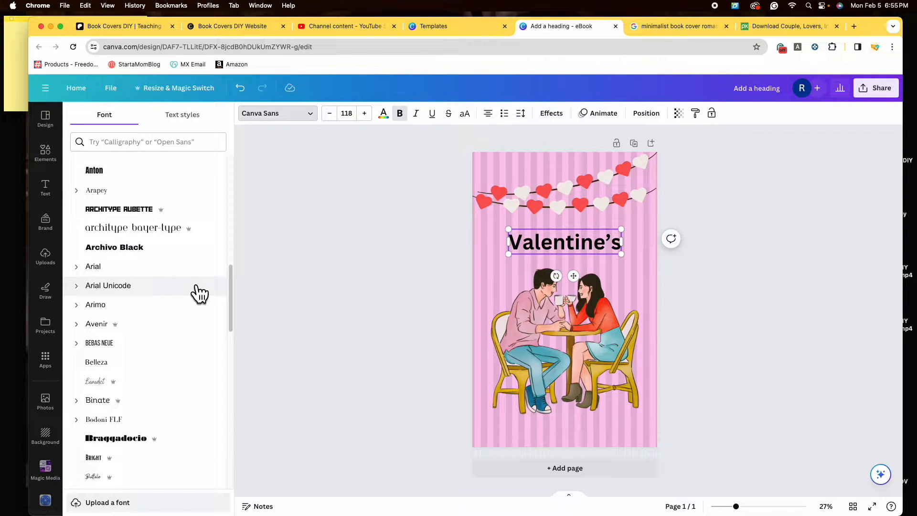
{"action": "left_click", "coordinate": [168, 384]}
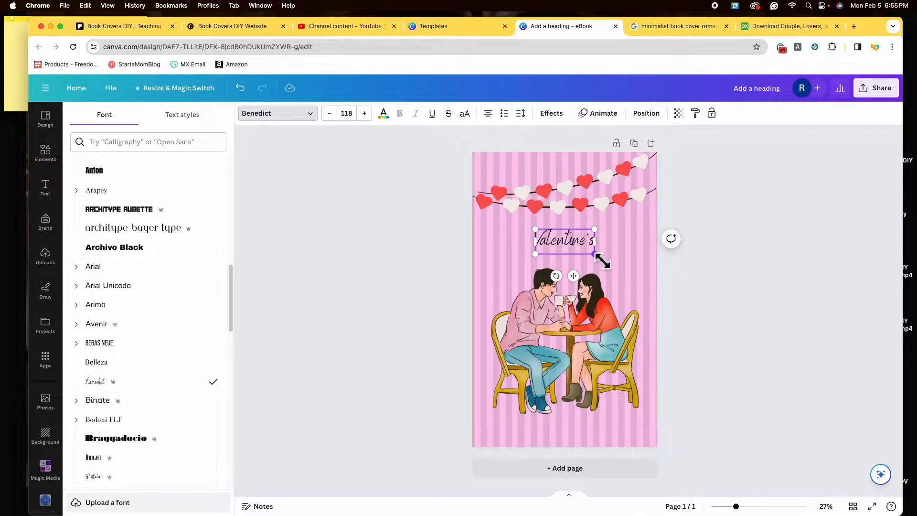
{"action": "left_click_drag", "start_coordinate": [595, 254], "coordinate": [624, 266]}
Change the font of the "Valentine's" title to the handwritten script Emitha.
{"action": "scroll", "coordinate": [144, 370], "scroll_direction": "down", "scroll_amount": 1}
{"action": "scroll", "coordinate": [144, 371], "scroll_direction": "down", "scroll_amount": 4}
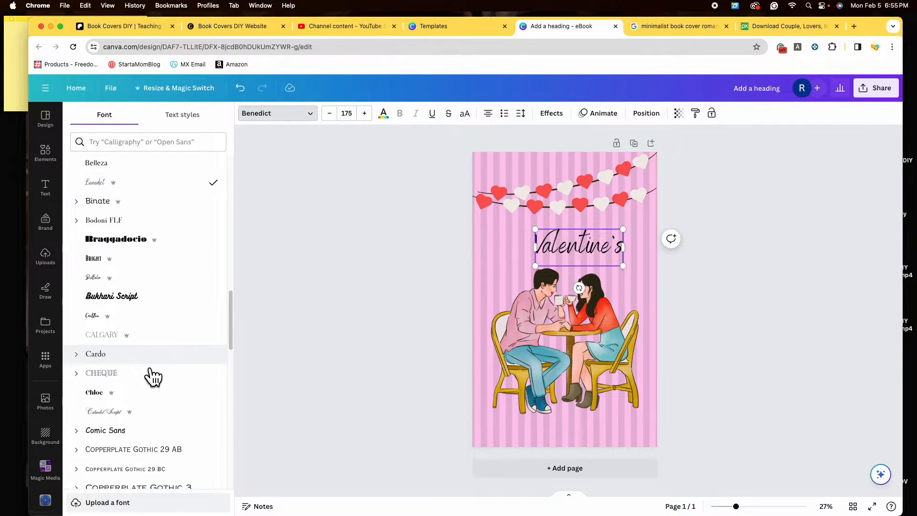
{"action": "scroll", "coordinate": [156, 377], "scroll_direction": "down", "scroll_amount": 3}
{"action": "left_click", "coordinate": [144, 394]}
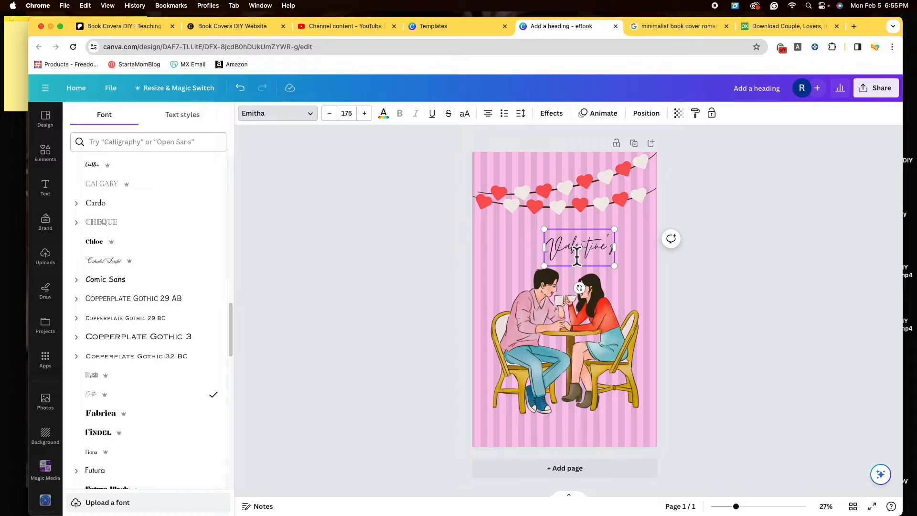
{"action": "left_click", "coordinate": [693, 296]}
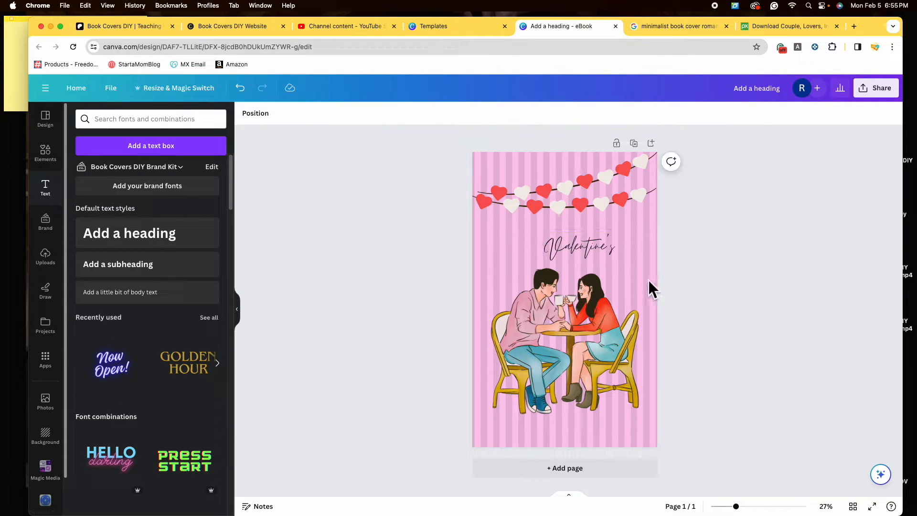
Enlarge the "Valentine's" title and centre it horizontally between the garland and the couple.
{"action": "left_click", "coordinate": [592, 253]}
{"action": "left_click_drag", "start_coordinate": [594, 253], "coordinate": [580, 252]}
{"action": "left_click", "coordinate": [699, 290]}
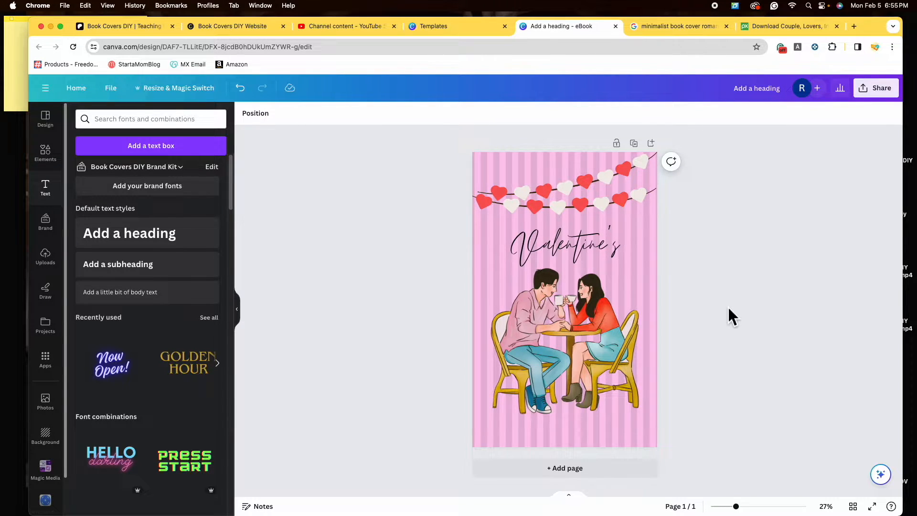
Try other script fonts on the "Valentine's" title and set it in Angelina.
{"action": "left_click", "coordinate": [609, 253]}
{"action": "left_click", "coordinate": [310, 113]}
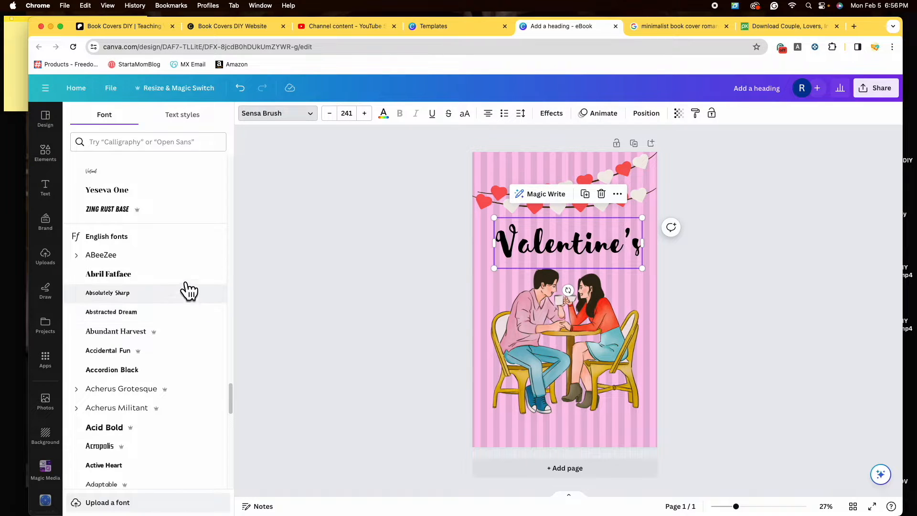
{"action": "scroll", "coordinate": [193, 365], "scroll_direction": "down", "scroll_amount": 10}
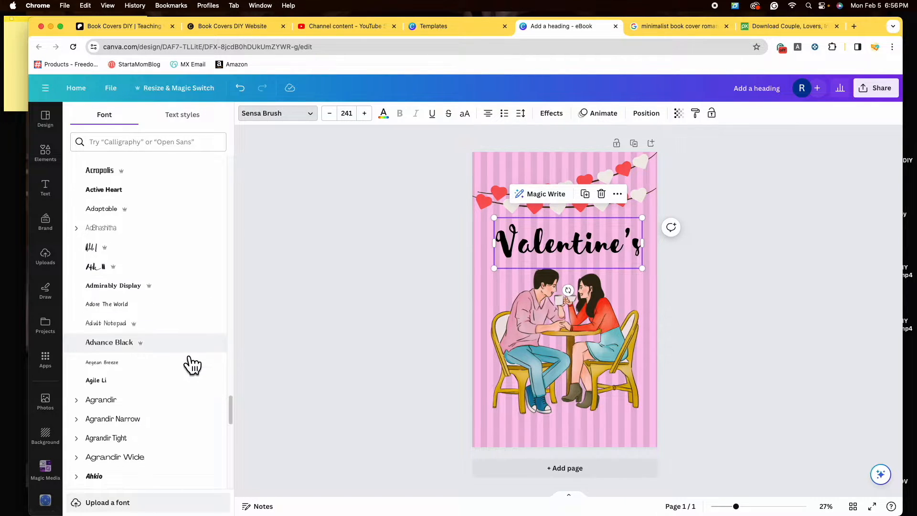
{"action": "scroll", "coordinate": [192, 365], "scroll_direction": "down", "scroll_amount": 2}
{"action": "left_click", "coordinate": [192, 367]}
{"action": "scroll", "coordinate": [190, 368], "scroll_direction": "down", "scroll_amount": 8}
{"action": "left_click", "coordinate": [197, 382]}
{"action": "scroll", "coordinate": [221, 340], "scroll_direction": "down", "scroll_amount": 15}
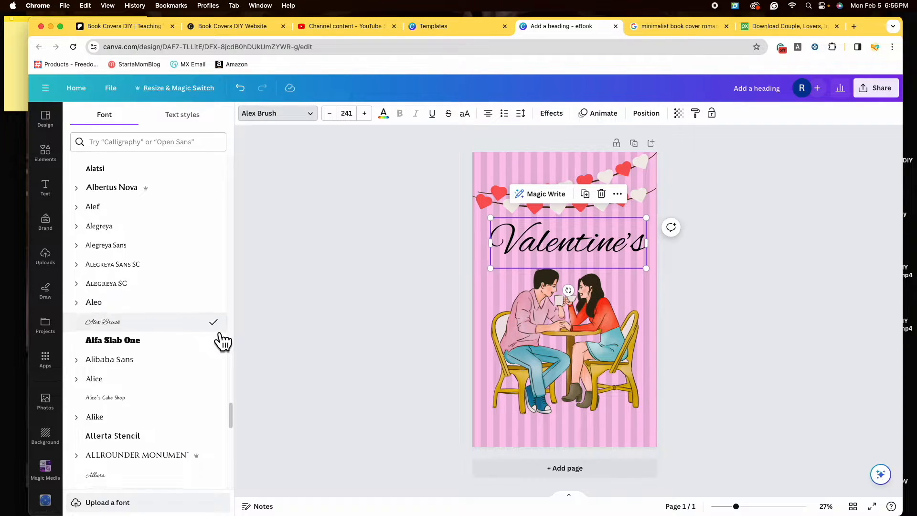
{"action": "left_click", "coordinate": [221, 366]}
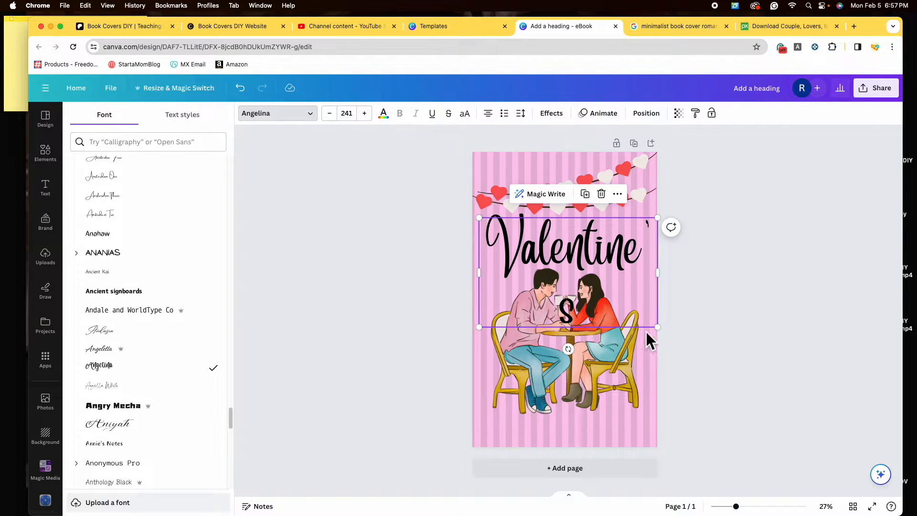
Fit the "Valentine's" title on one line at size 169 and centre it between the garland and the couple.
{"action": "left_click_drag", "start_coordinate": [661, 328], "coordinate": [630, 301]}
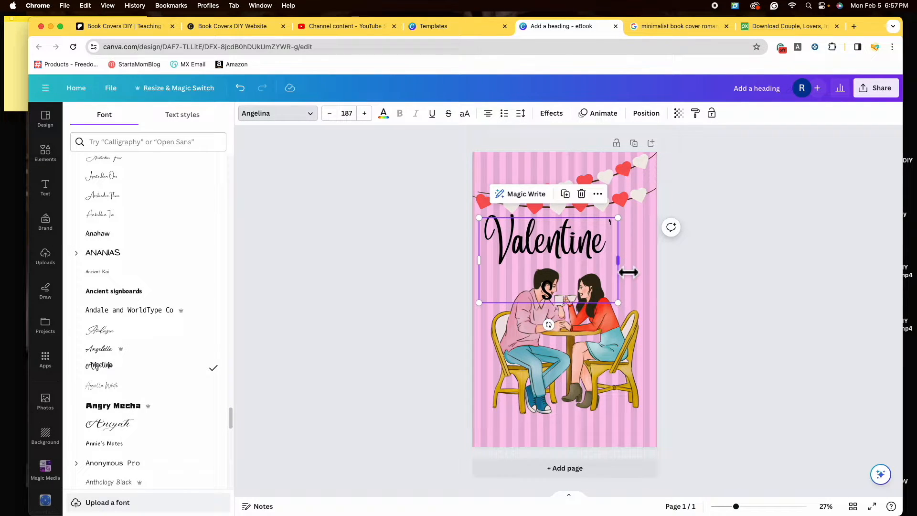
{"action": "left_click_drag", "start_coordinate": [629, 270], "coordinate": [638, 261]}
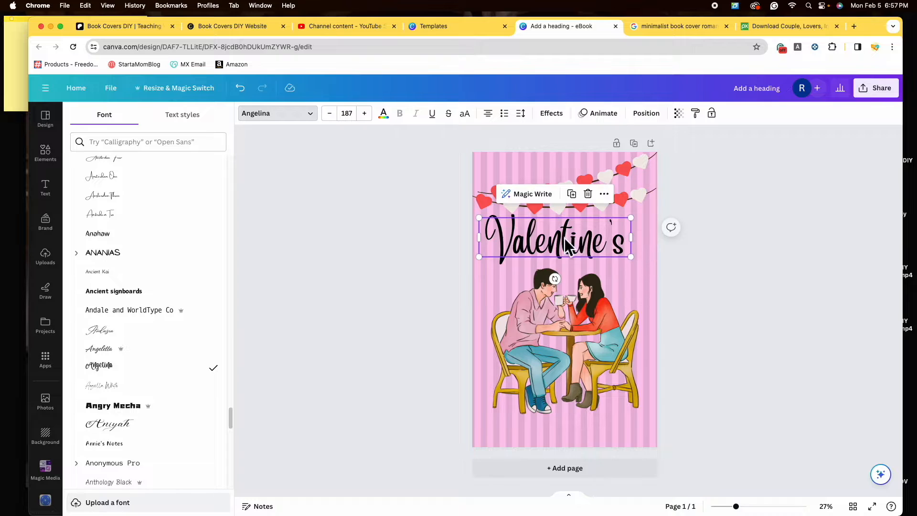
{"action": "left_click_drag", "start_coordinate": [568, 239], "coordinate": [575, 247]}
{"action": "mouse_move", "coordinate": [652, 275]}
{"action": "left_mouse_down"}
{"action": "mouse_move", "coordinate": [630, 275]}
{"action": "mouse_move", "coordinate": [645, 270]}
{"action": "left_mouse_up"}
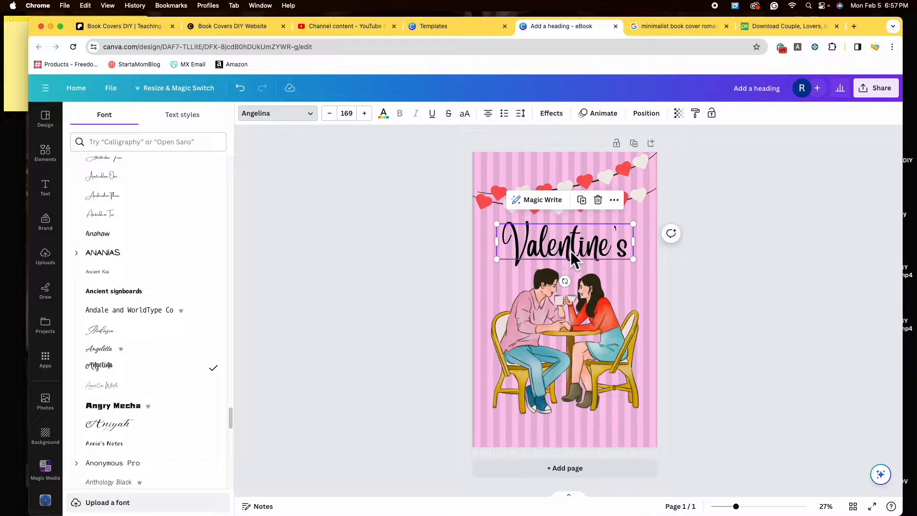
Try the document colours on the "Valentine's" title and colour it the garland hearts' red.
{"action": "left_click", "coordinate": [396, 122]}
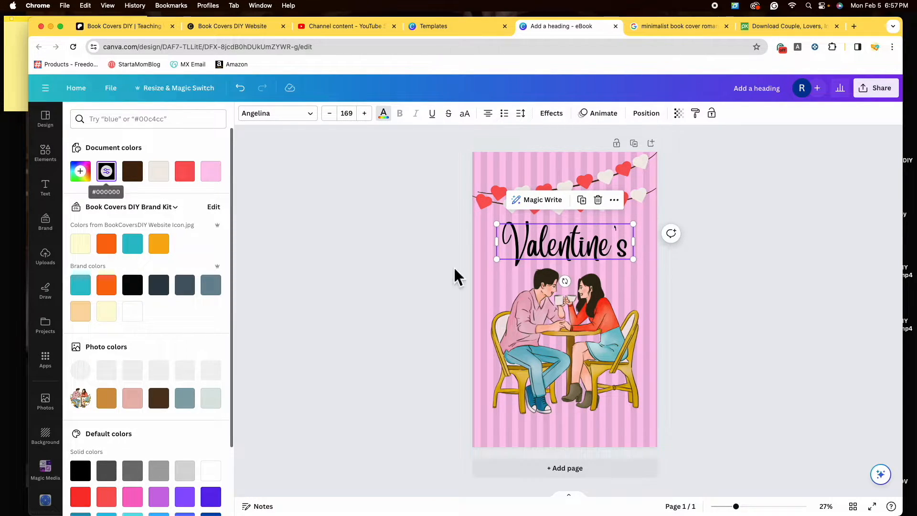
{"action": "left_click", "coordinate": [143, 180]}
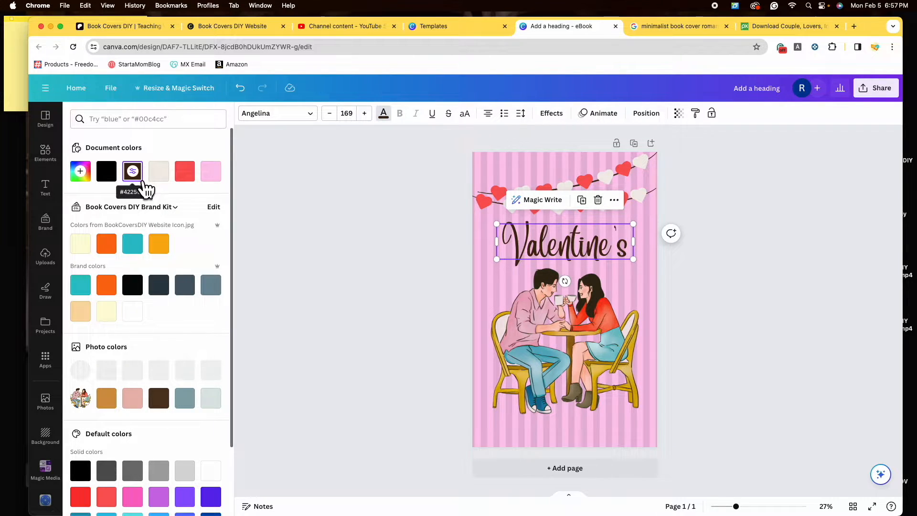
{"action": "left_click", "coordinate": [171, 182]}
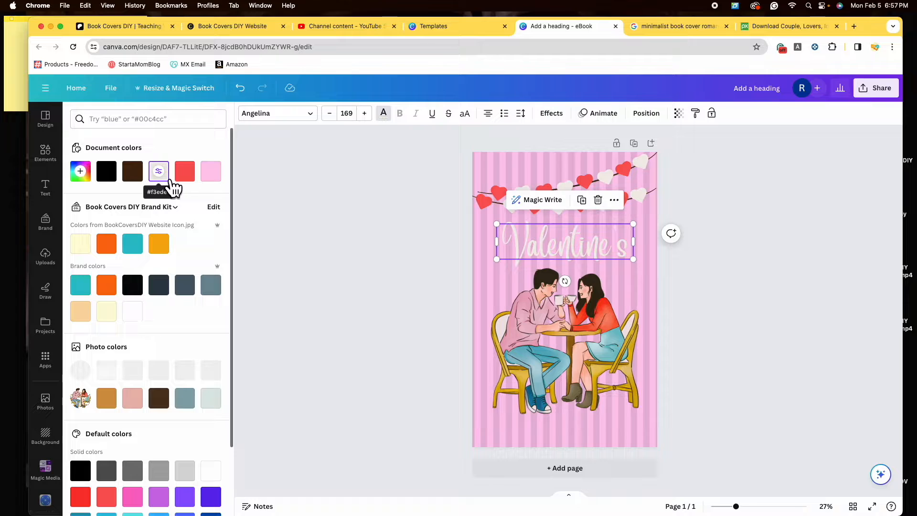
{"action": "left_click", "coordinate": [216, 179]}
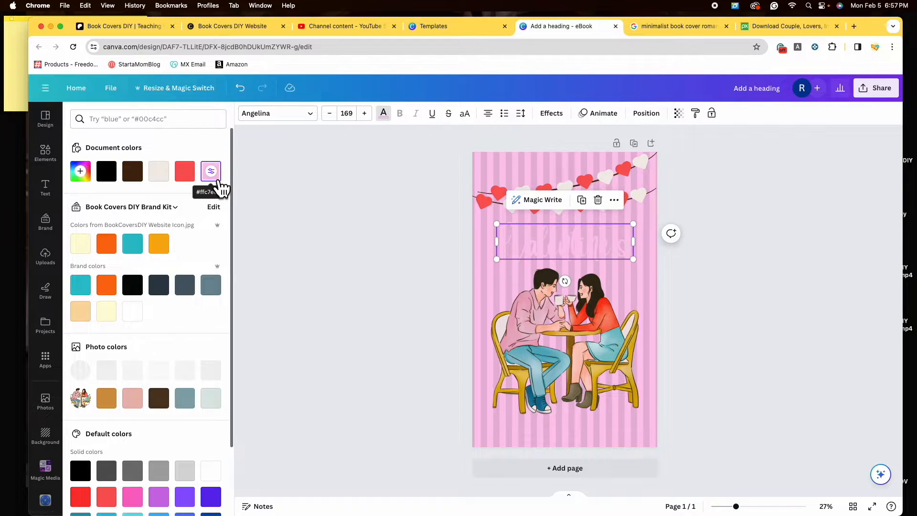
{"action": "left_click", "coordinate": [200, 183]}
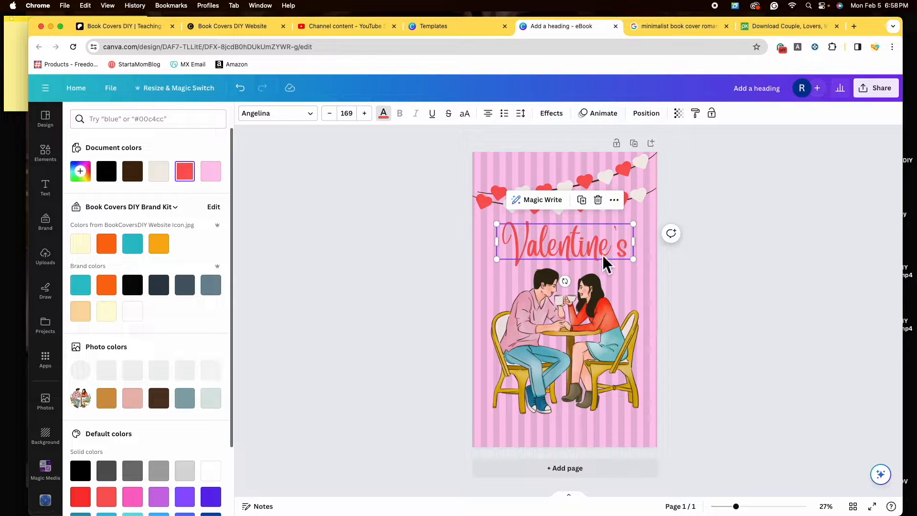
Shrink the couple illustration and centre it lower on the cover, leaving room beneath the "Valentine's" title.
{"action": "left_click", "coordinate": [594, 323]}
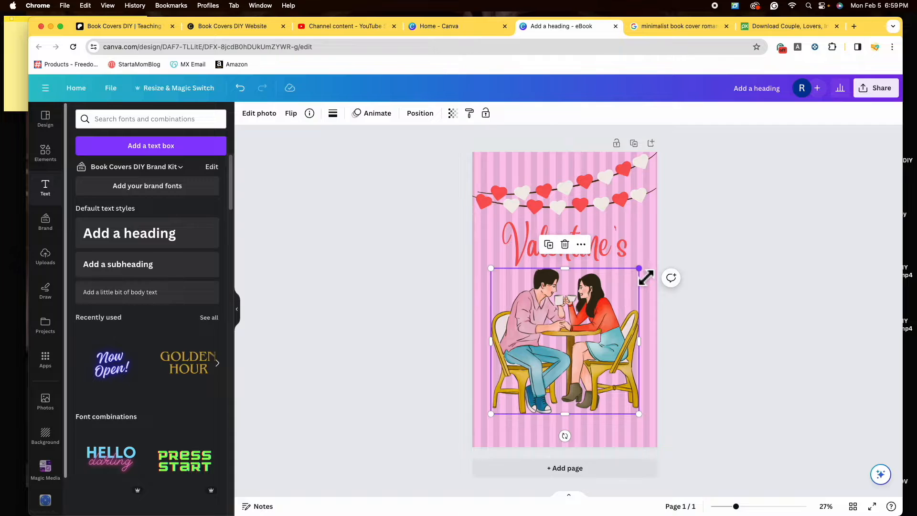
{"action": "left_click_drag", "start_coordinate": [646, 277], "coordinate": [630, 296]}
{"action": "left_click_drag", "start_coordinate": [573, 320], "coordinate": [582, 316]}
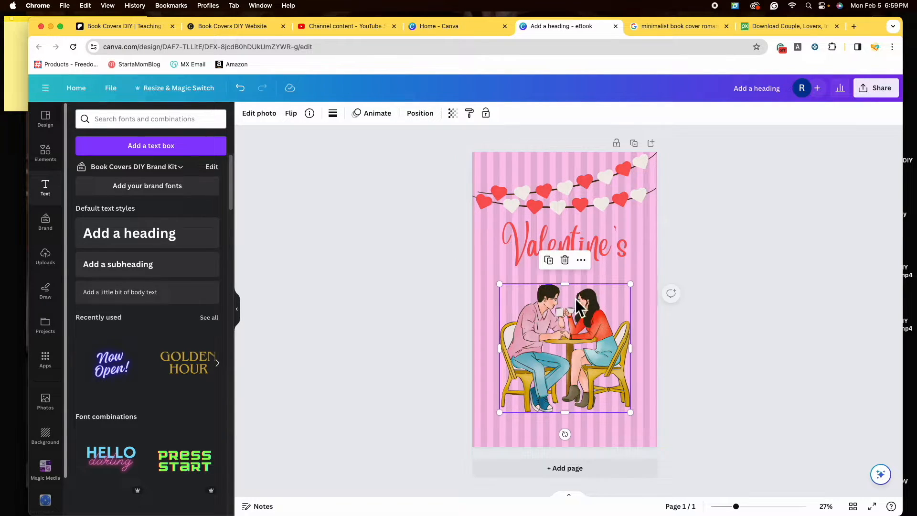
{"action": "left_click", "coordinate": [600, 246]}
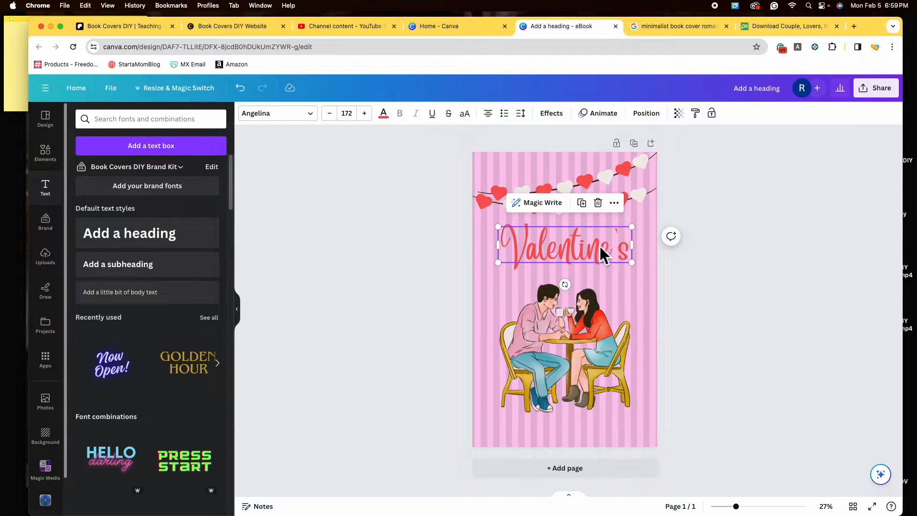
{"action": "left_click", "coordinate": [633, 188]}
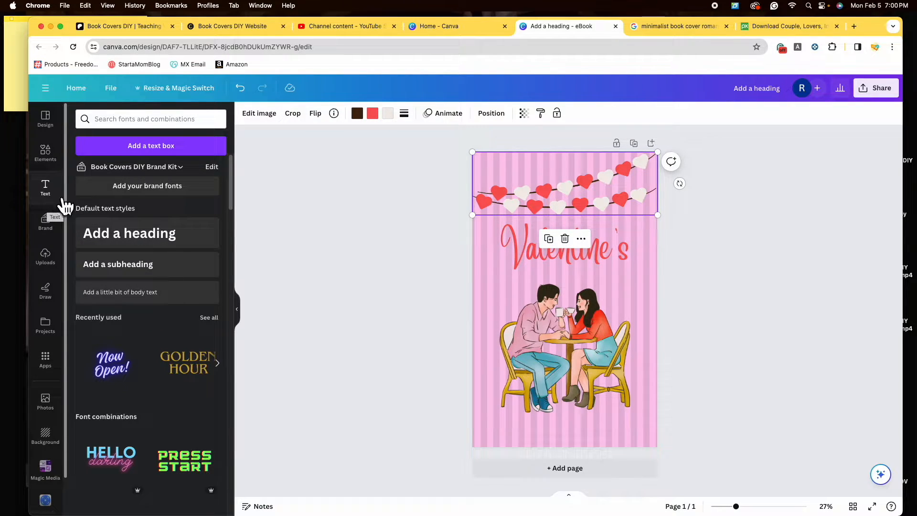
Add a subheading reading "DATE", narrow its text box and place it under the end of "Valentine's".
{"action": "left_click", "coordinate": [160, 280]}
{"action": "double_click", "coordinate": [542, 221]}
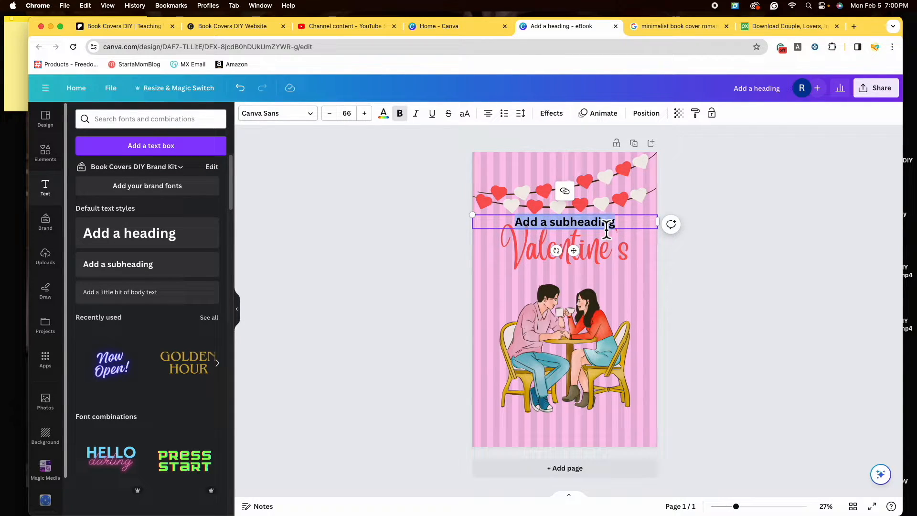
{"action": "type", "text": "DATE"}
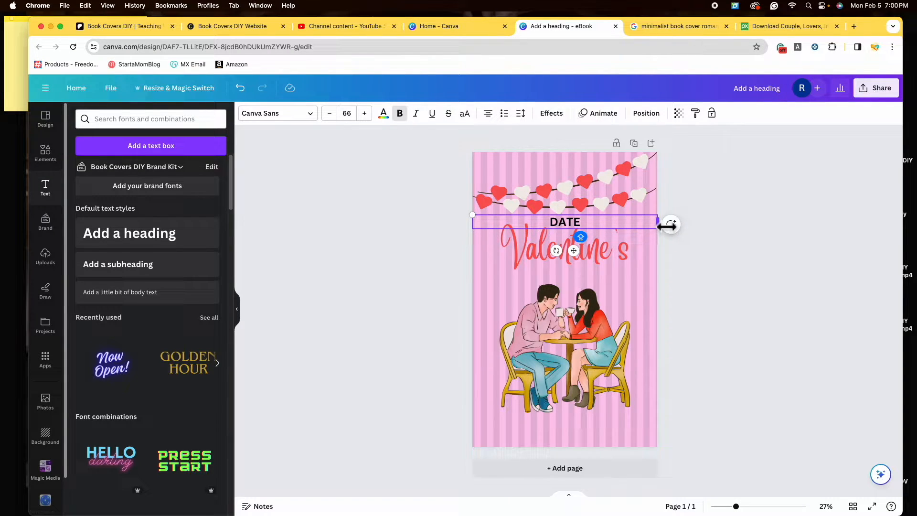
{"action": "left_click_drag", "start_coordinate": [668, 229], "coordinate": [619, 275]}
{"action": "left_click", "coordinate": [659, 248]}
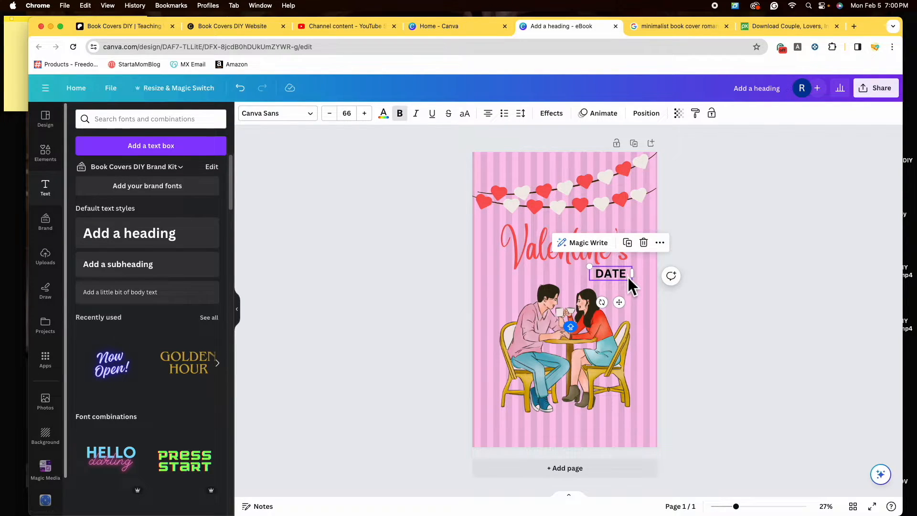
Try bold sans-serif fonts on the "DATE" text and set it in League Spartan.
{"action": "left_click", "coordinate": [312, 118]}
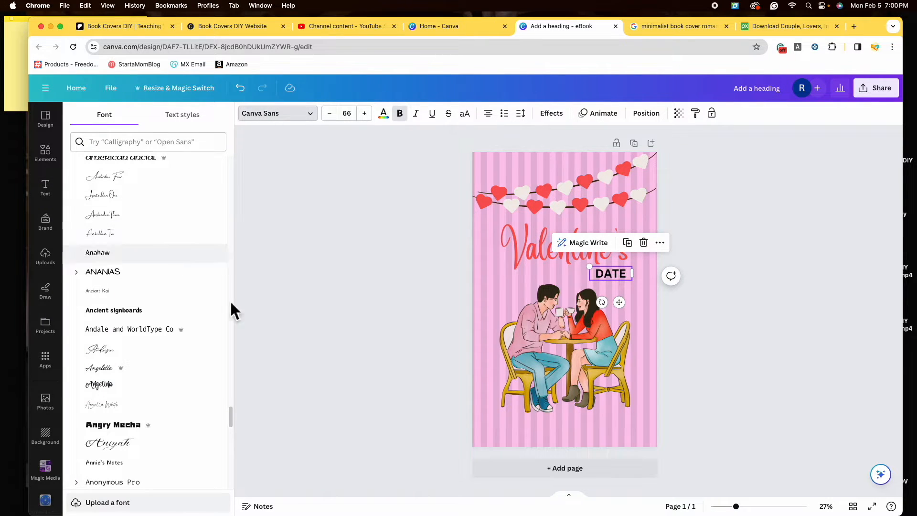
{"action": "left_click_drag", "start_coordinate": [232, 416], "coordinate": [230, 227]}
{"action": "scroll", "coordinate": [195, 261], "scroll_direction": "down", "scroll_amount": 3}
{"action": "left_click", "coordinate": [179, 320]}
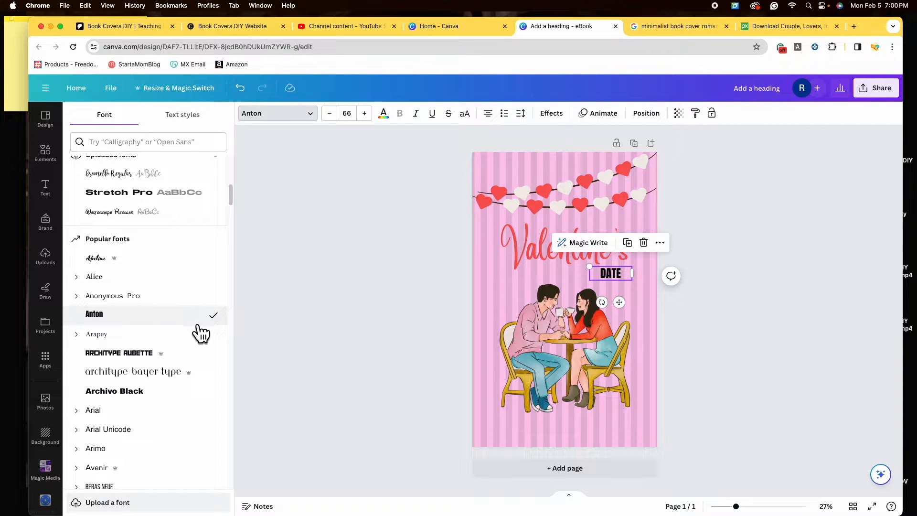
{"action": "scroll", "coordinate": [198, 334], "scroll_direction": "down", "scroll_amount": 2}
{"action": "left_click", "coordinate": [175, 326]}
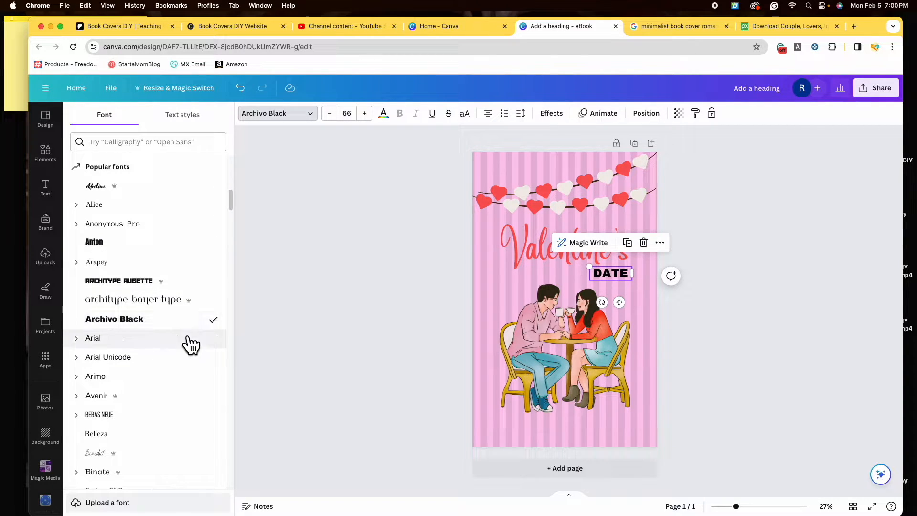
{"action": "scroll", "coordinate": [178, 344], "scroll_direction": "down", "scroll_amount": 4}
{"action": "scroll", "coordinate": [180, 375], "scroll_direction": "down", "scroll_amount": 10}
{"action": "left_click", "coordinate": [214, 289]}
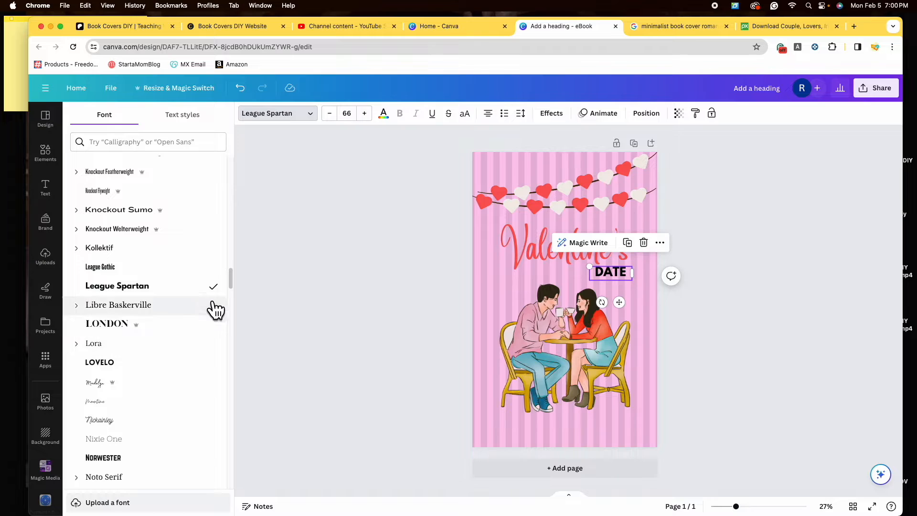
{"action": "left_click", "coordinate": [176, 377]}
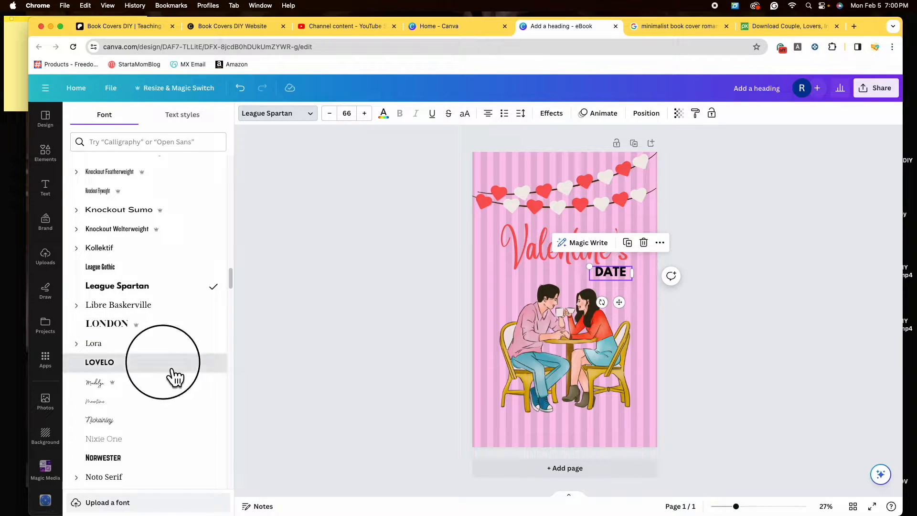
{"action": "left_click", "coordinate": [194, 286]}
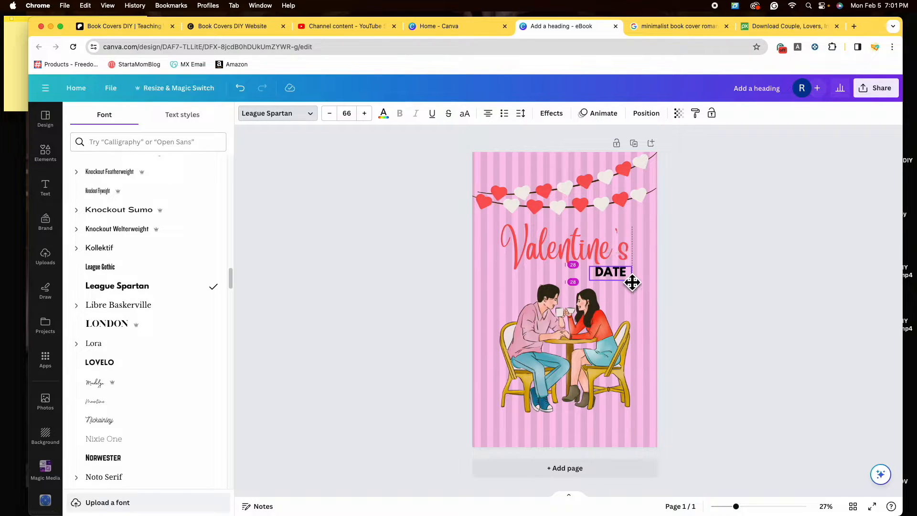
Enlarge "DATE" to size 105, right-align its text and line it up with the right end of "Valentine's".
{"action": "left_click", "coordinate": [596, 275]}
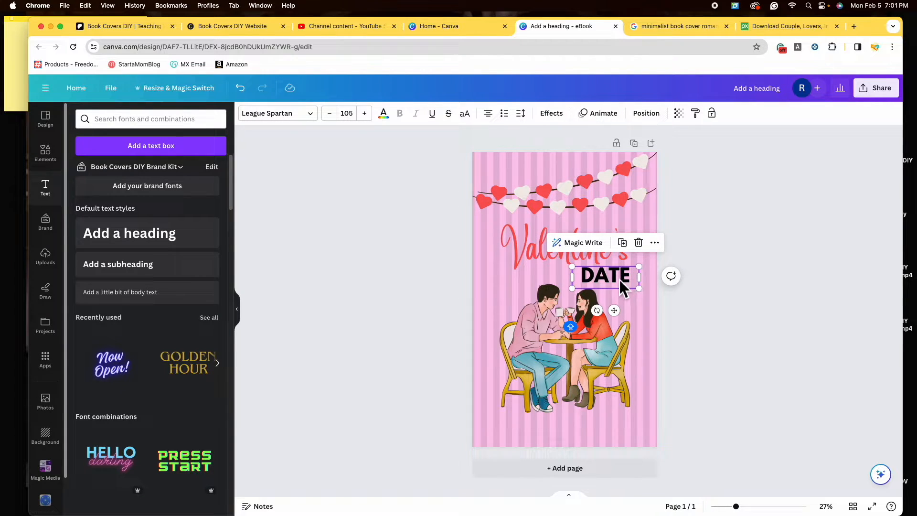
{"action": "left_click", "coordinate": [497, 123]}
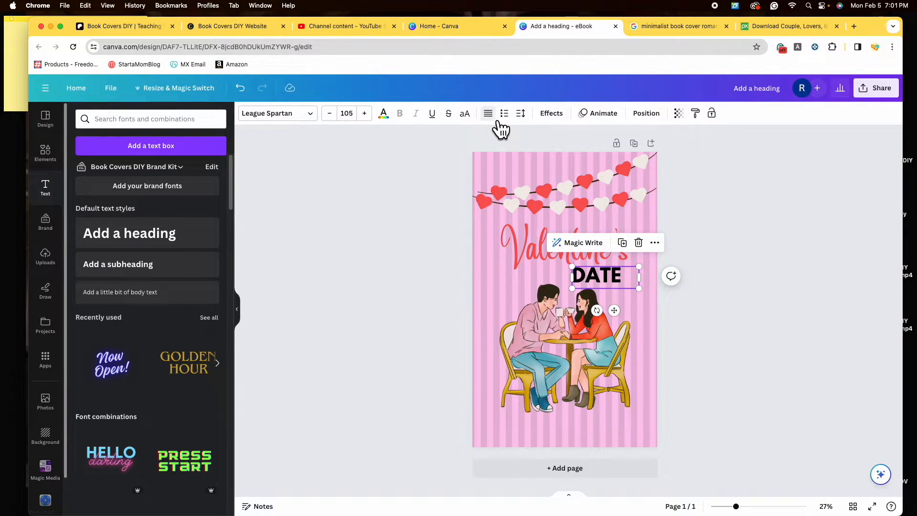
{"action": "left_click", "coordinate": [497, 123]}
{"action": "left_click_drag", "start_coordinate": [631, 279], "coordinate": [624, 284]}
{"action": "left_click", "coordinate": [614, 257]}
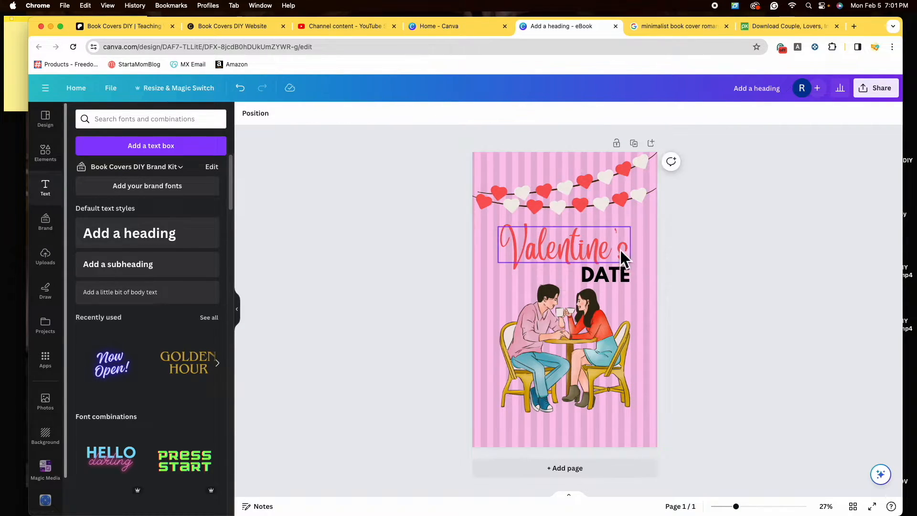
{"action": "left_click_drag", "start_coordinate": [619, 251], "coordinate": [621, 254]}
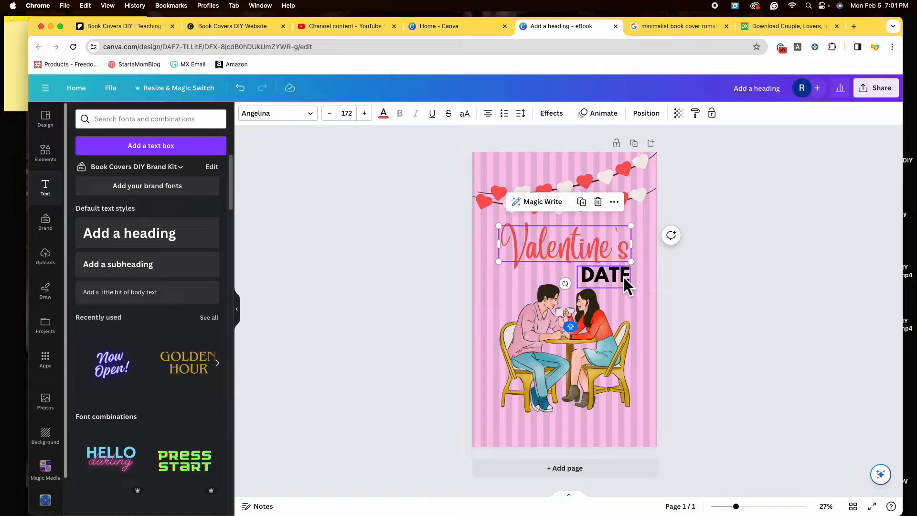
{"action": "left_click", "coordinate": [717, 293]}
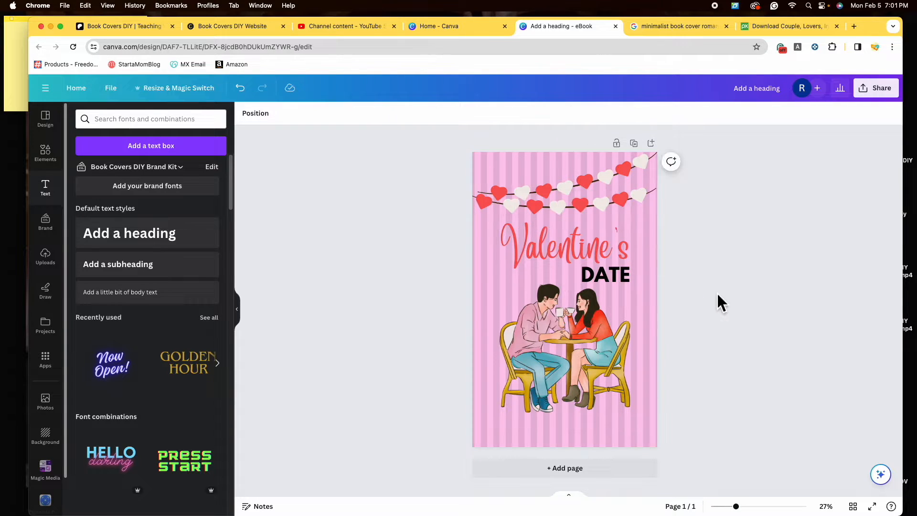
Duplicate "DATE", place the copy above the start of "Valentine's" and change its text to "THE" with justified alignment.
{"action": "left_click", "coordinate": [616, 280]}
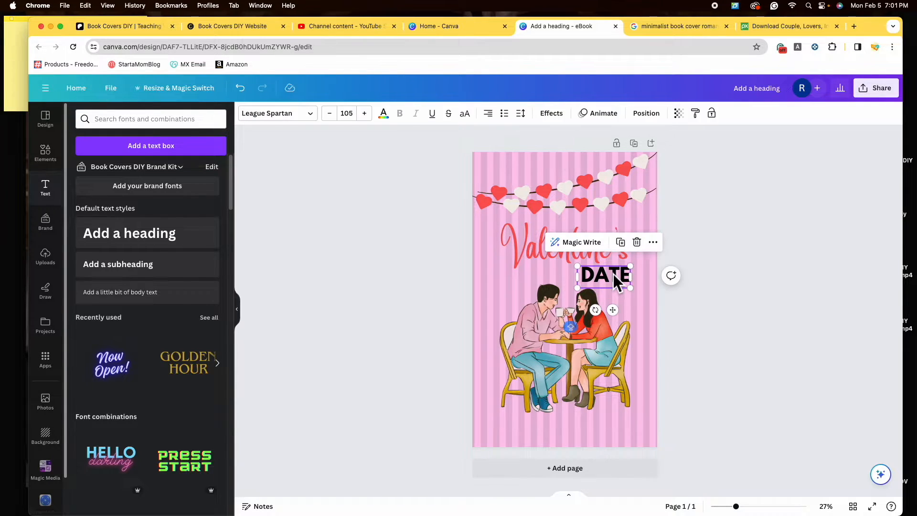
{"action": "left_click", "coordinate": [624, 245]}
{"action": "left_click_drag", "start_coordinate": [610, 283], "coordinate": [532, 217]}
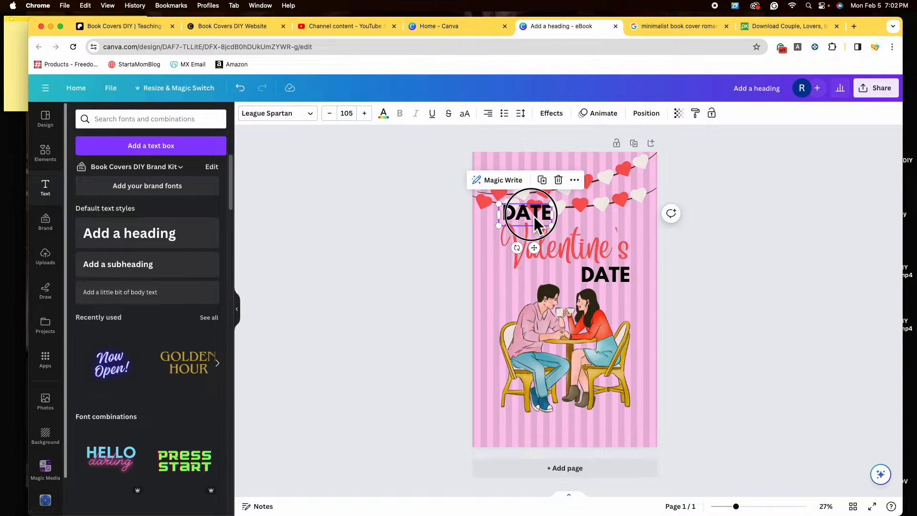
{"action": "double_click", "coordinate": [535, 217]}
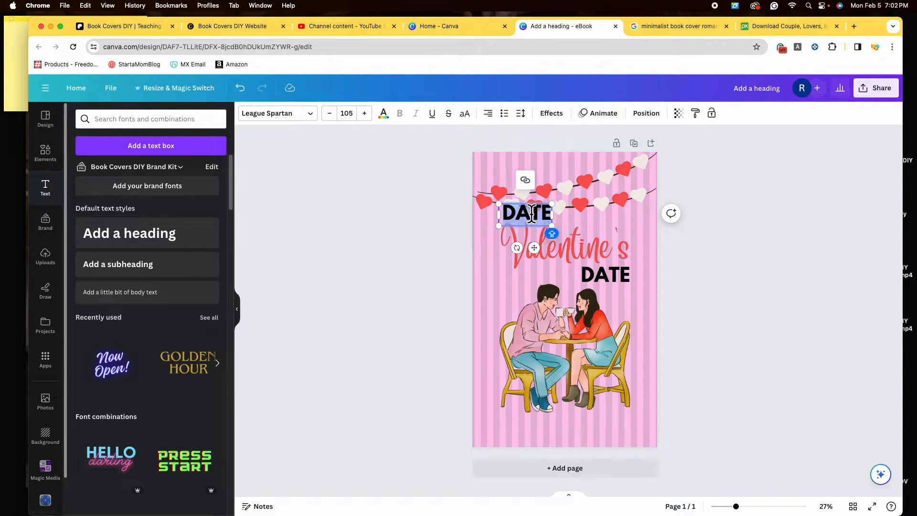
{"action": "type", "text": "THE"}
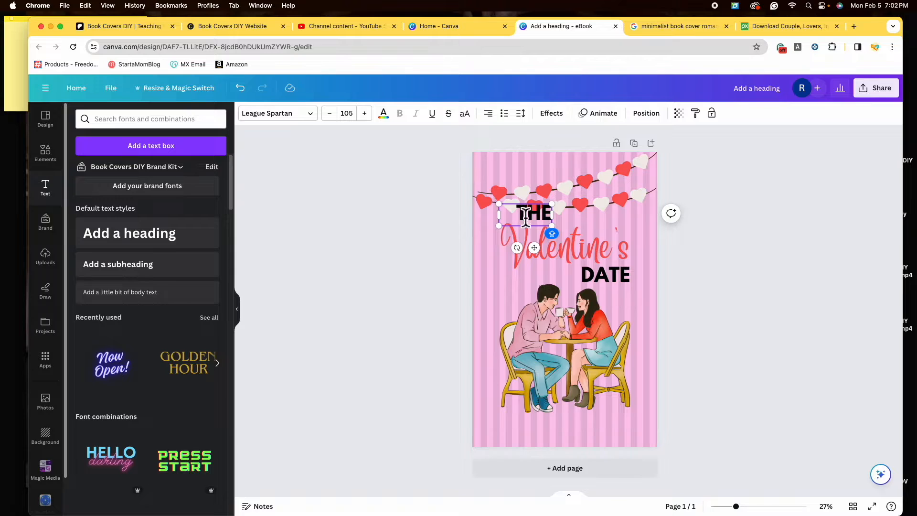
{"action": "left_click", "coordinate": [496, 121]}
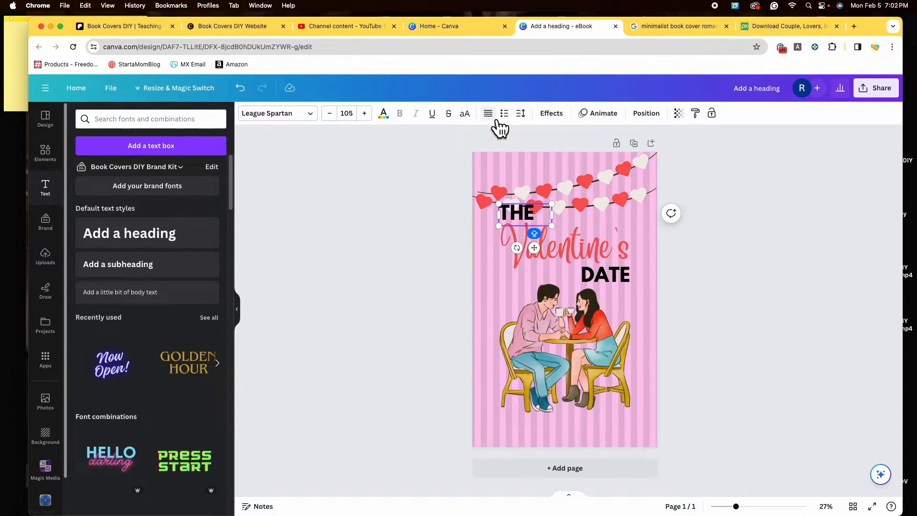
Left-align "THE", set its font size to 80 and narrow its text box to fit the word, about 261 px wide.
{"action": "left_click", "coordinate": [497, 122]}
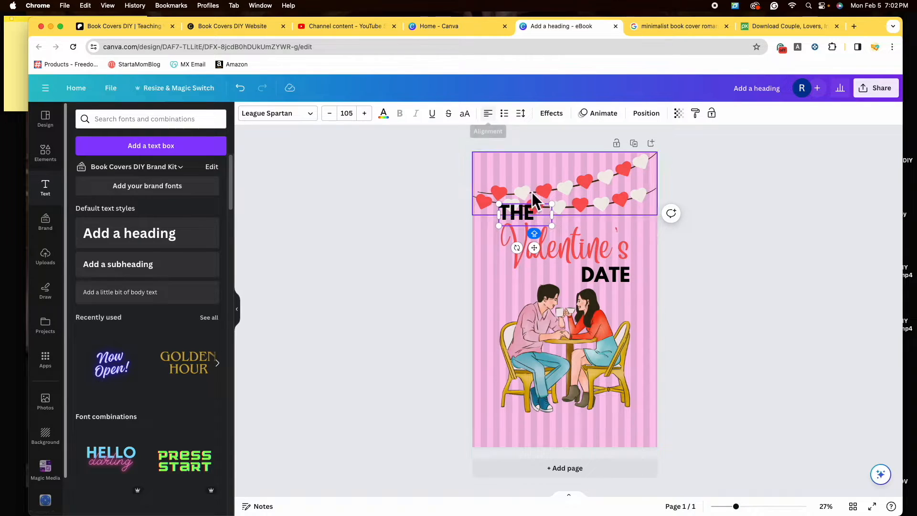
{"action": "left_click_drag", "start_coordinate": [554, 219], "coordinate": [552, 222]}
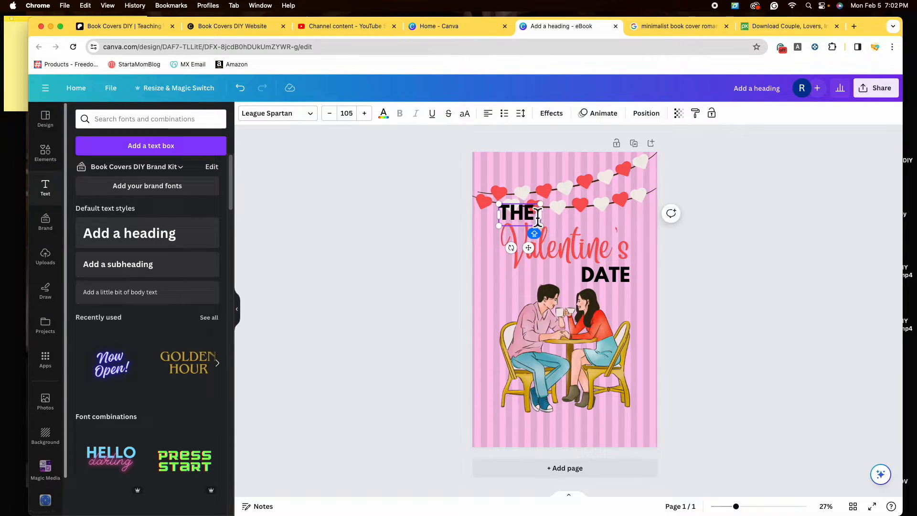
{"action": "left_click", "coordinate": [356, 119]}
{"action": "scroll", "coordinate": [385, 353], "scroll_direction": "down", "scroll_amount": 5}
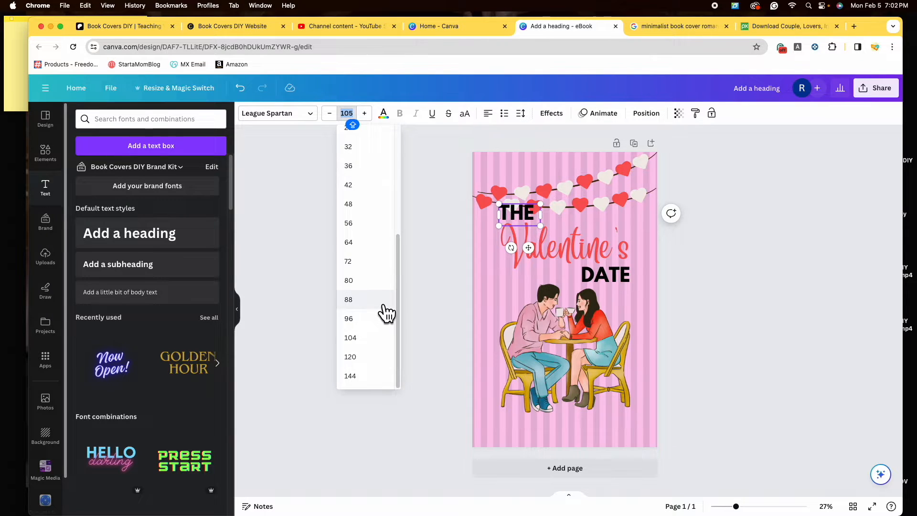
{"action": "left_click", "coordinate": [356, 300]}
{"action": "left_click", "coordinate": [352, 113]}
{"action": "left_click", "coordinate": [375, 293]}
{"action": "left_click_drag", "start_coordinate": [541, 215], "coordinate": [532, 217]}
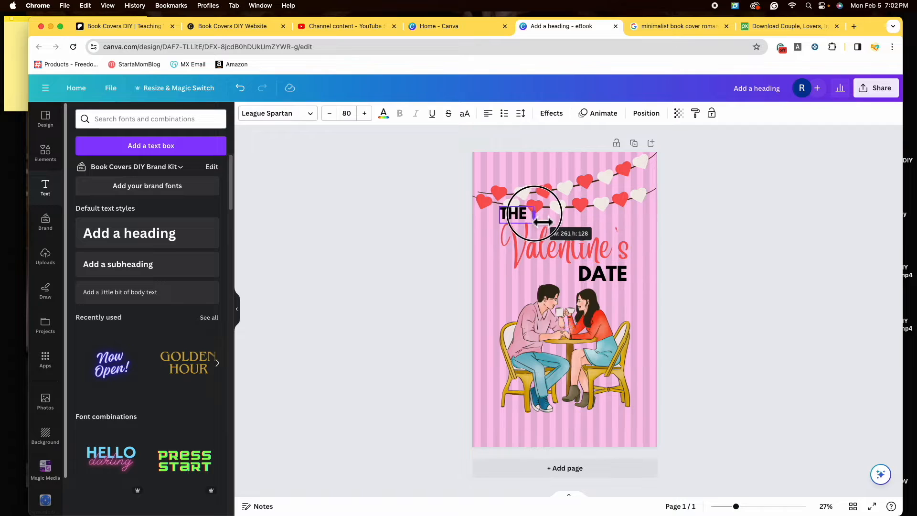
{"action": "left_click", "coordinate": [767, 358]}
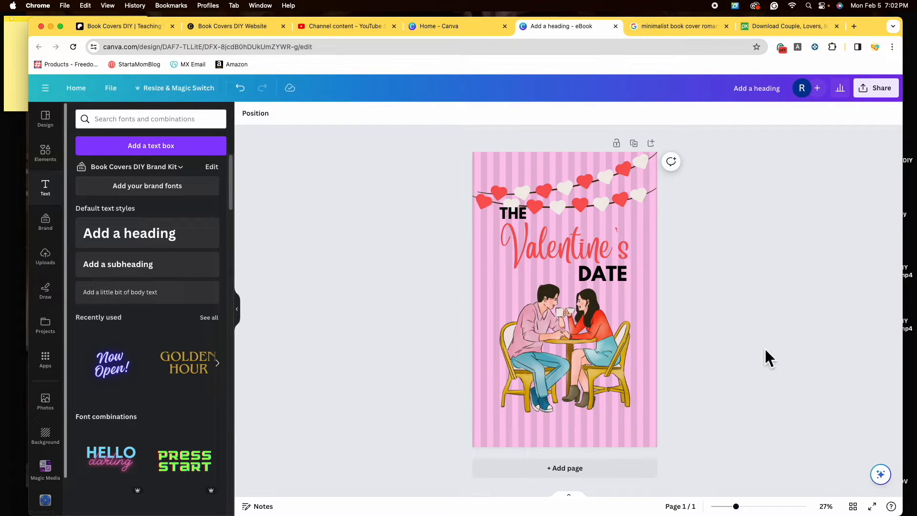
Group the "THE", "Valentine's" and "DATE" texts into one title block.
{"action": "left_click", "coordinate": [527, 214]}
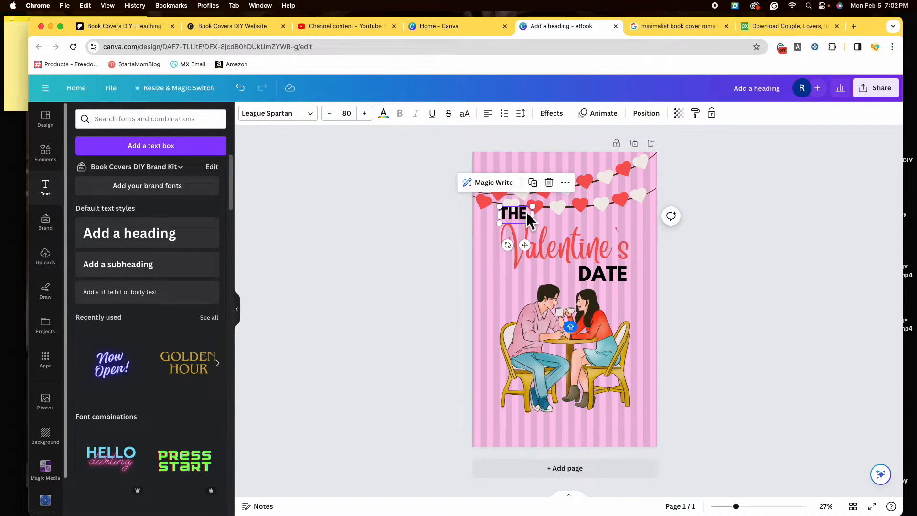
{"action": "left_click", "coordinate": [605, 246], "text": "shift"}
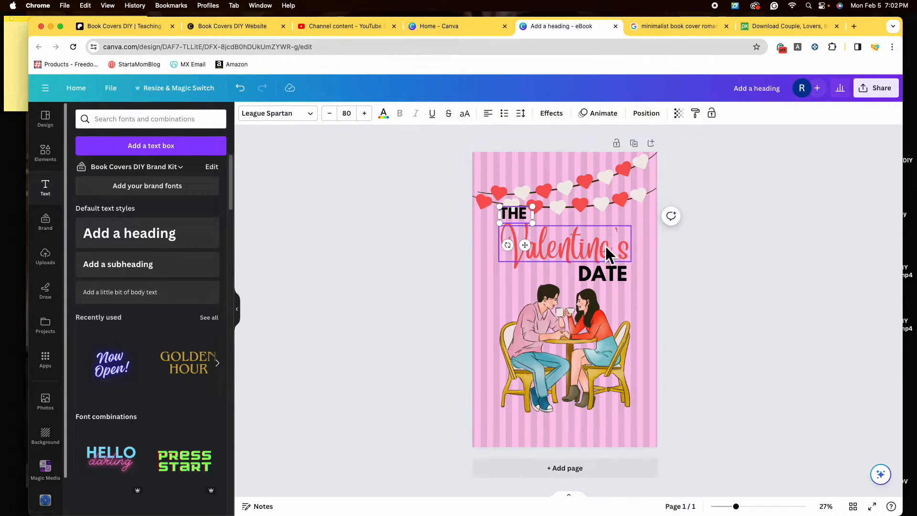
{"action": "left_click", "coordinate": [622, 279], "text": "shift"}
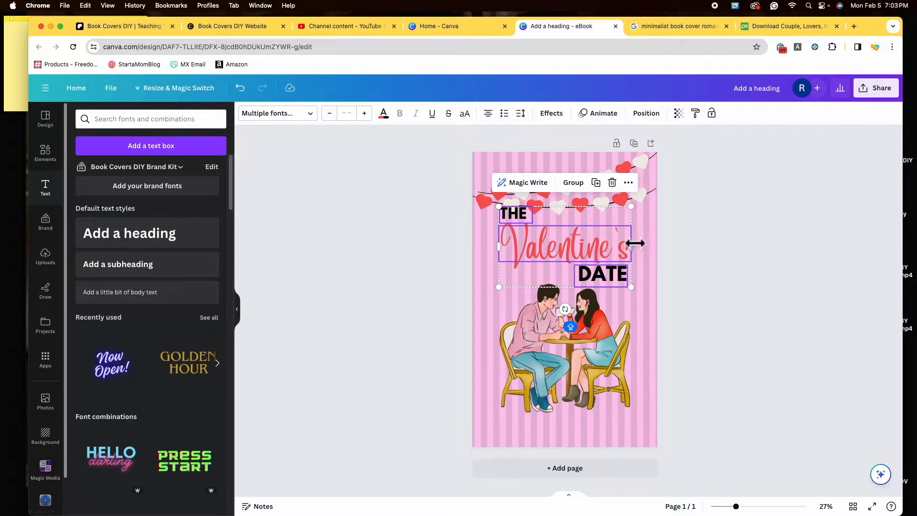
{"action": "left_click", "coordinate": [579, 186]}
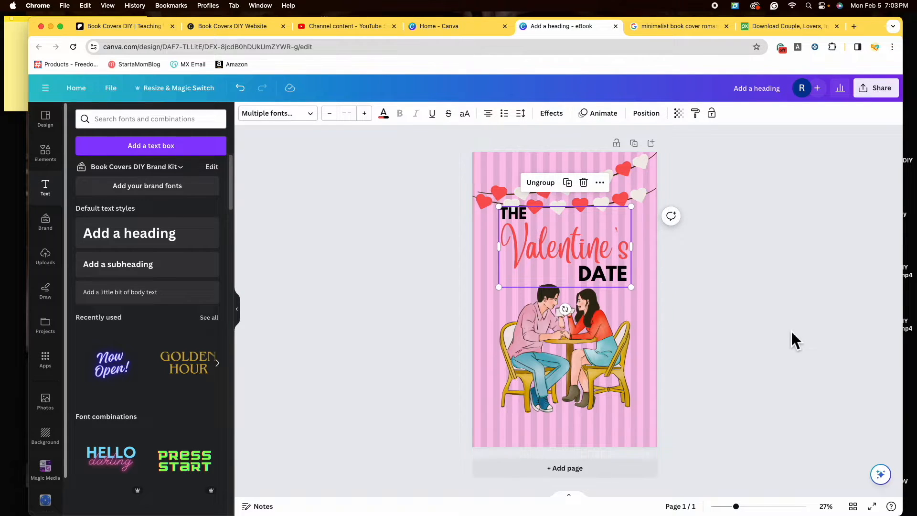
{"action": "left_click", "coordinate": [812, 351]}
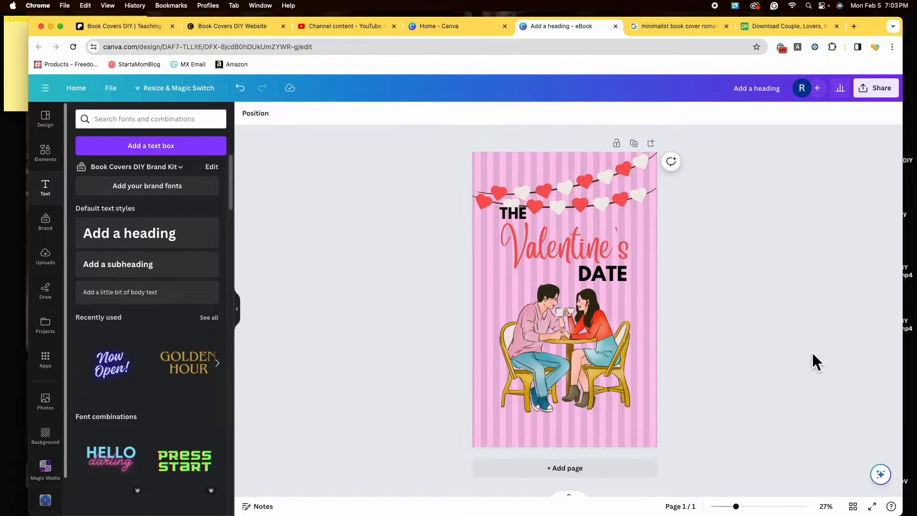
Move the couple illustration and the grouped title slightly down, clearing more space below the heart garland.
{"action": "left_click", "coordinate": [571, 253]}
{"action": "mouse_move", "coordinate": [639, 295]}
{"action": "left_mouse_down"}
{"action": "mouse_move", "coordinate": [629, 290]}
{"action": "mouse_move", "coordinate": [642, 301]}
{"action": "left_mouse_up"}
{"action": "left_click_drag", "start_coordinate": [589, 264], "coordinate": [589, 263]}
{"action": "left_click", "coordinate": [725, 267]}
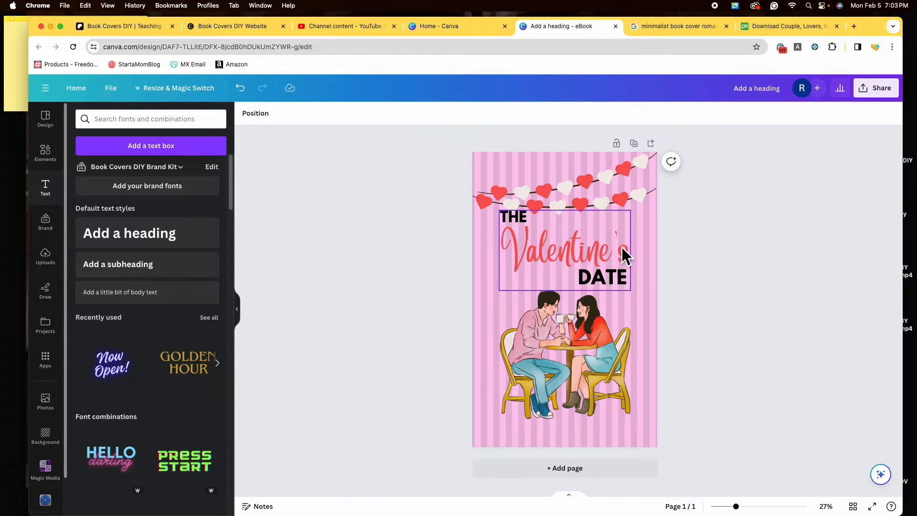
Recolor "Valentine's" in the brighter red from the default solid colors.
{"action": "left_click", "coordinate": [589, 248]}
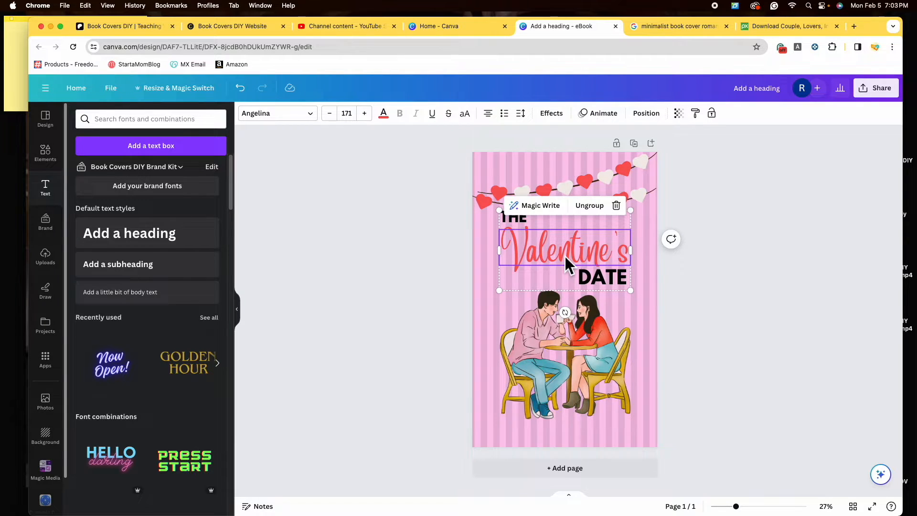
{"action": "left_click", "coordinate": [393, 126]}
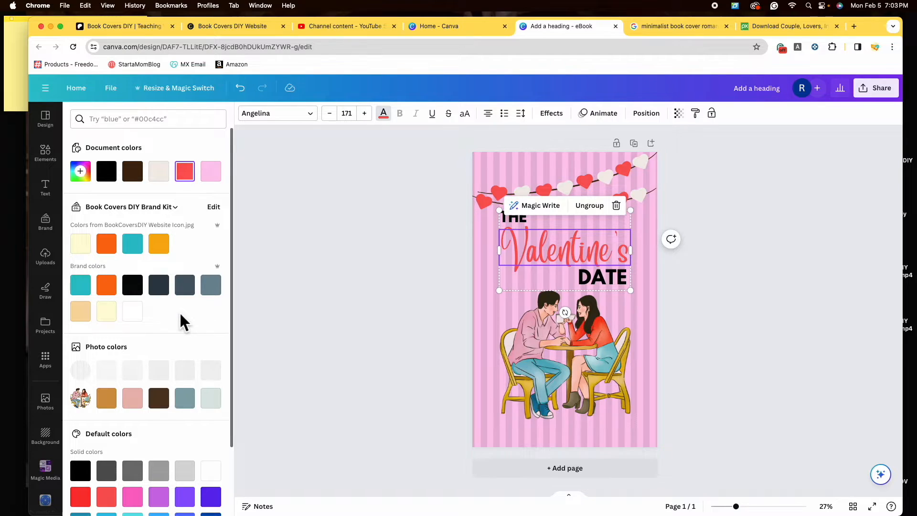
{"action": "scroll", "coordinate": [180, 311], "scroll_direction": "down", "scroll_amount": 2}
{"action": "left_click", "coordinate": [86, 451]}
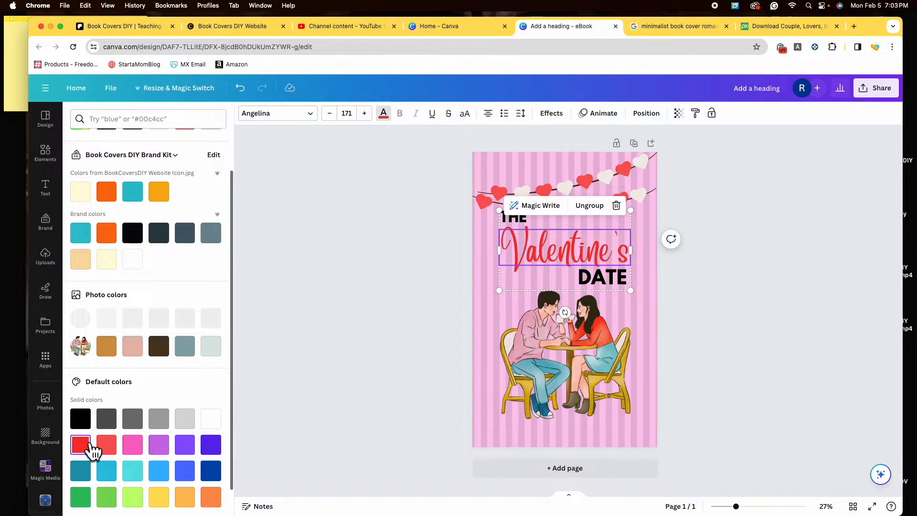
Change the garland's coral hearts to the same bright red as "Valentine's".
{"action": "left_click", "coordinate": [632, 176]}
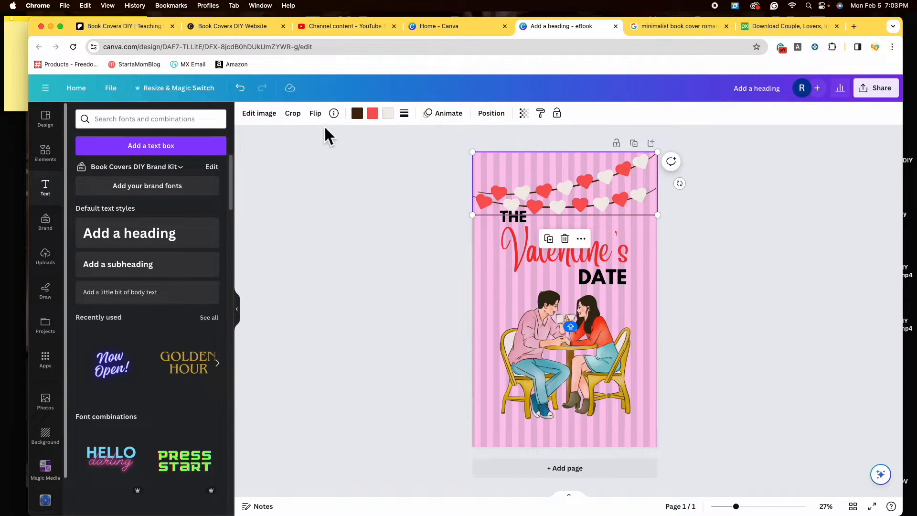
{"action": "left_click", "coordinate": [373, 115]}
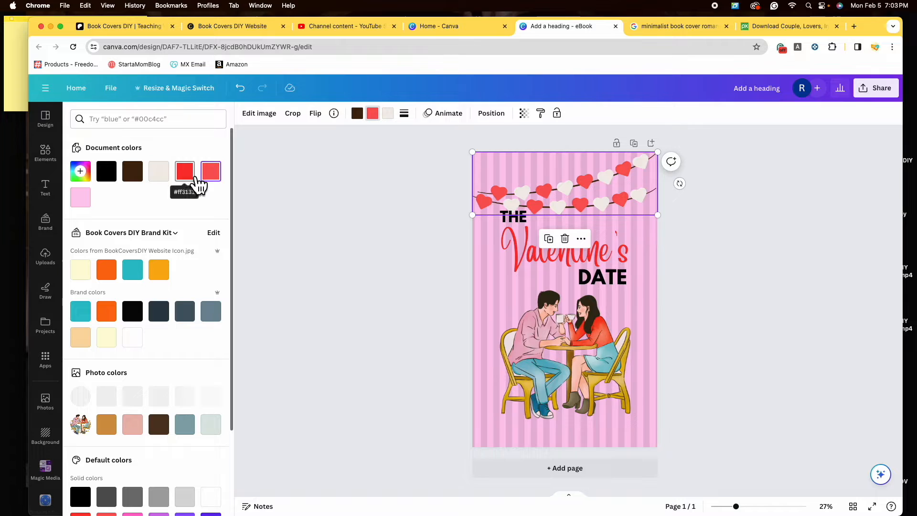
{"action": "scroll", "coordinate": [127, 425], "scroll_direction": "down", "scroll_amount": 3}
{"action": "left_click", "coordinate": [82, 416]}
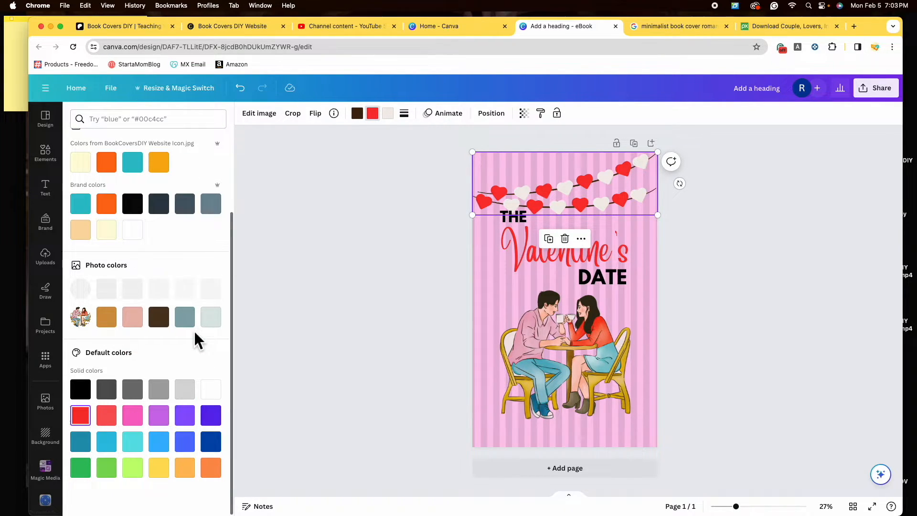
{"action": "scroll", "coordinate": [195, 334], "scroll_direction": "up", "scroll_amount": 3}
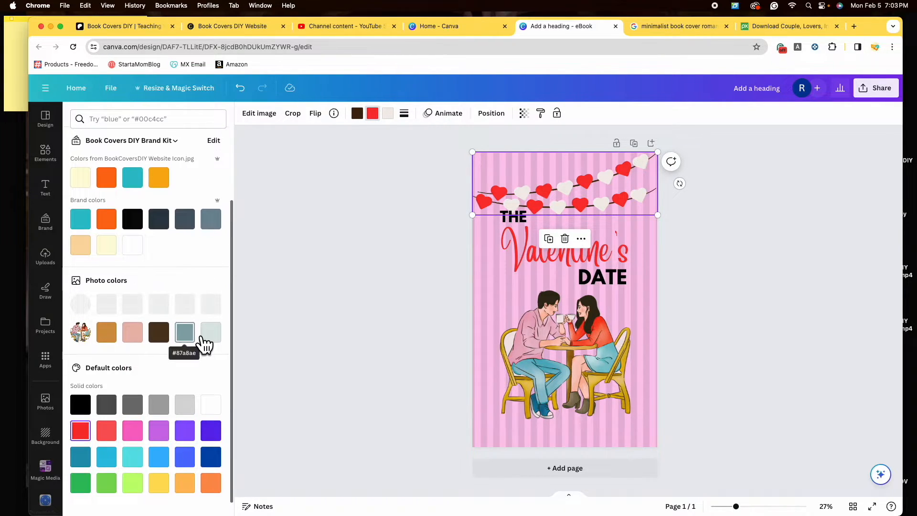
{"action": "left_click", "coordinate": [737, 282]}
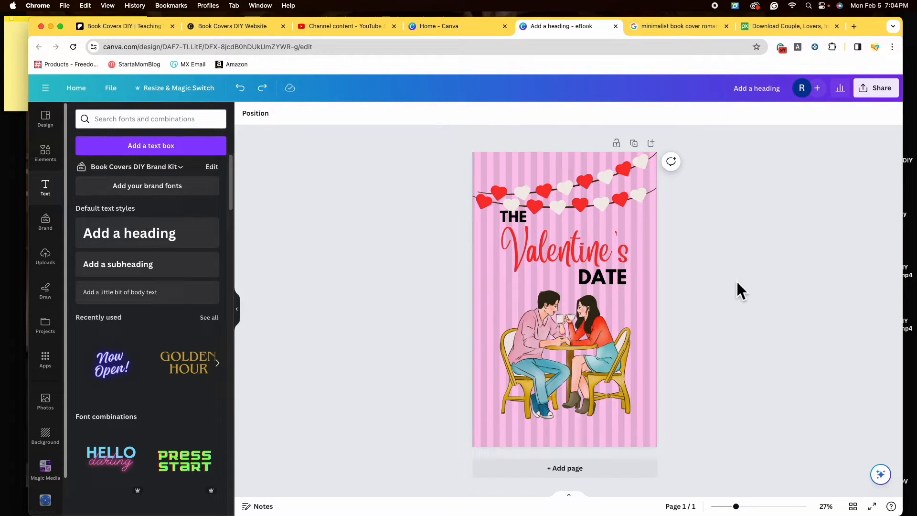
Add a subheading with the author's name in capitals, centered beneath the couple illustration.
{"action": "left_click", "coordinate": [594, 268]}
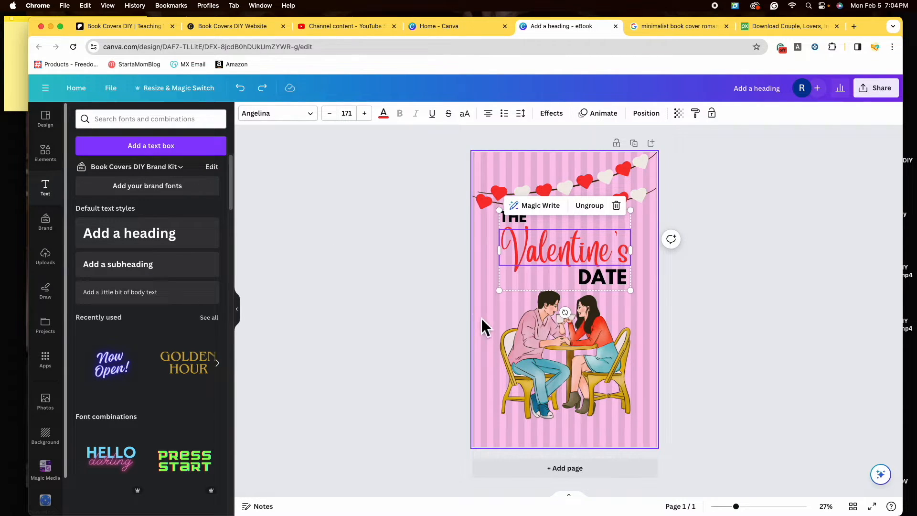
{"action": "left_click", "coordinate": [167, 282]}
{"action": "left_click_drag", "start_coordinate": [567, 308], "coordinate": [575, 432]}
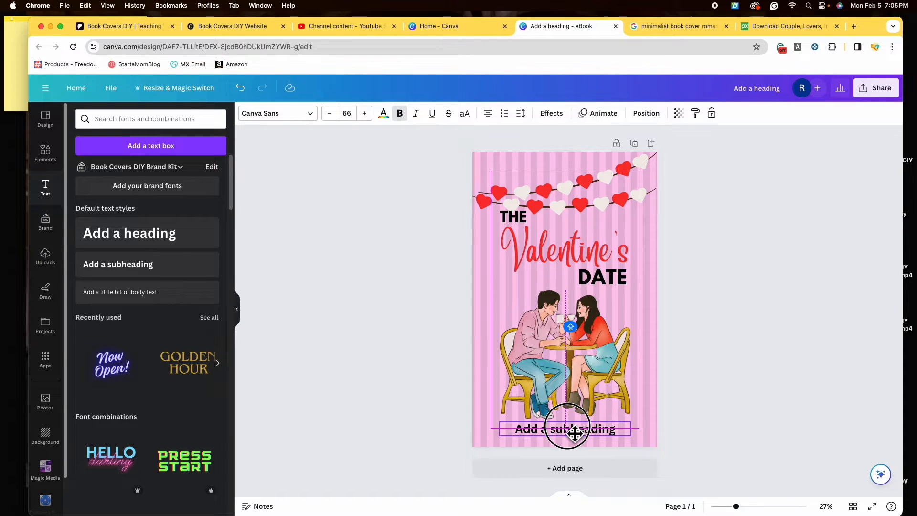
{"action": "double_click", "coordinate": [578, 430]}
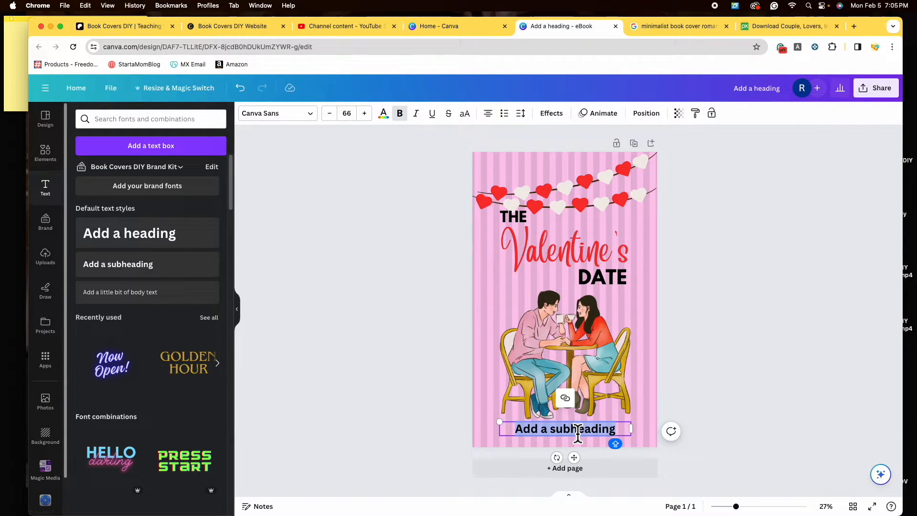
{"action": "type", "text": "CANDIE"}
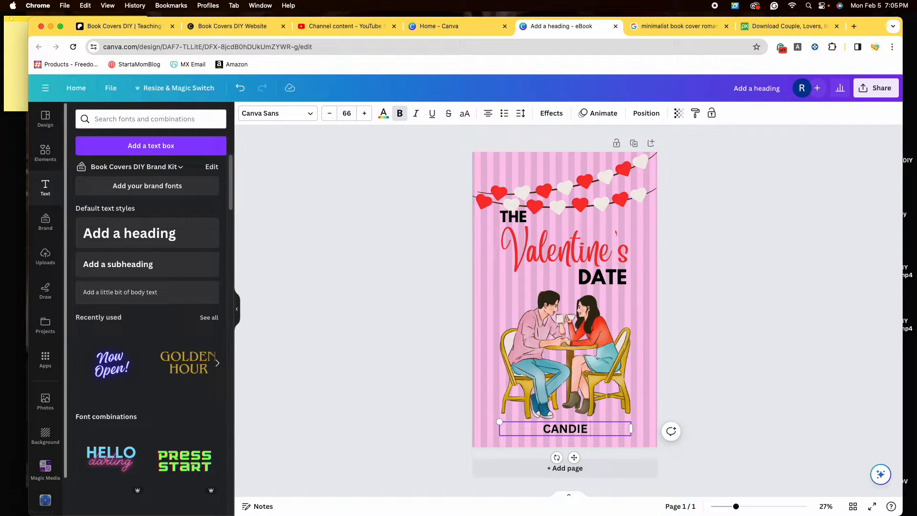
{"action": "type", "text": " HART"}
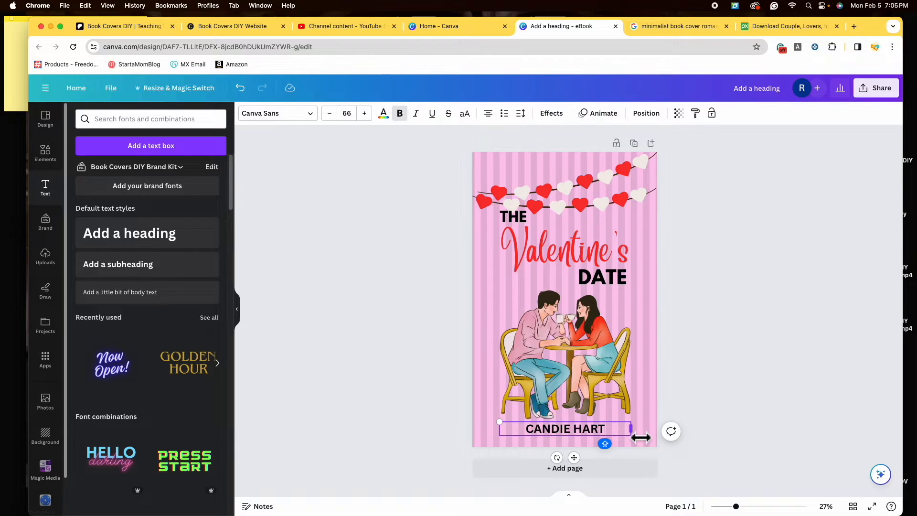
Reduce the author name to font size 56 and reposition it slightly lower under the couple.
{"action": "left_click", "coordinate": [349, 114]}
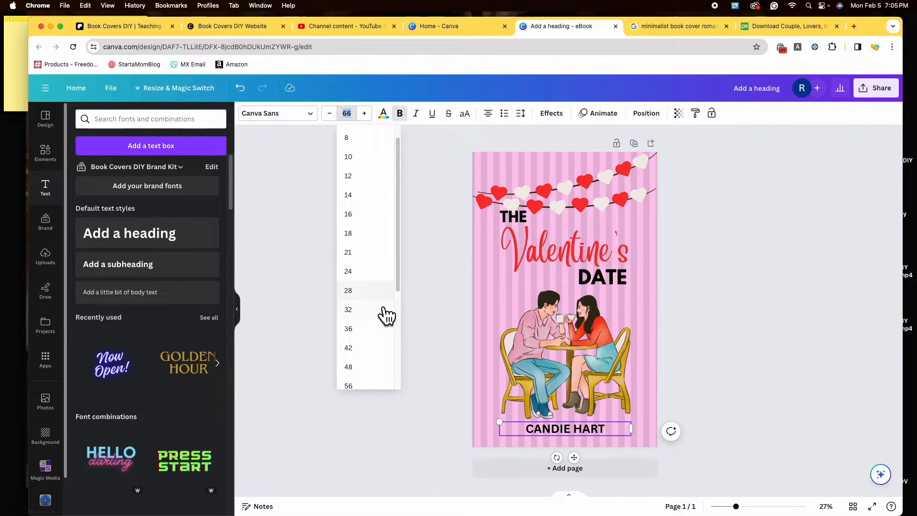
{"action": "scroll", "coordinate": [386, 315], "scroll_direction": "down", "scroll_amount": 3}
{"action": "left_click", "coordinate": [369, 297]}
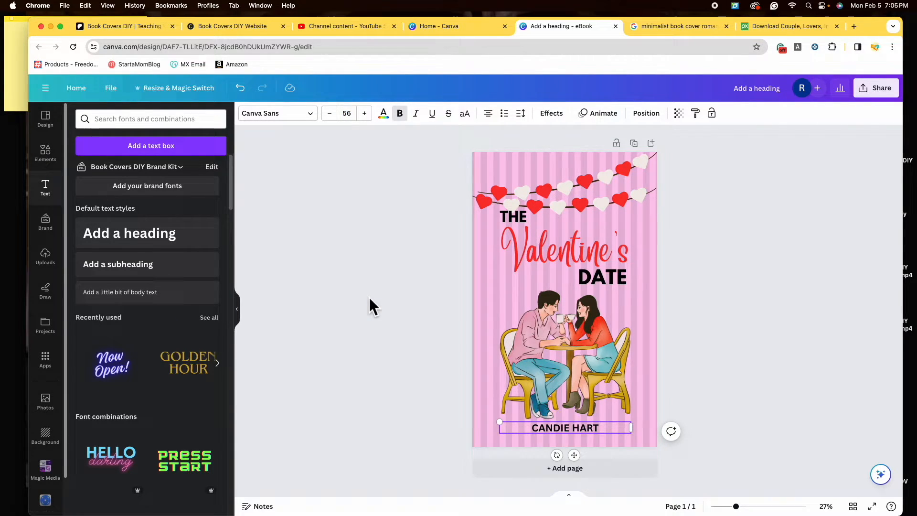
{"action": "left_click_drag", "start_coordinate": [580, 435], "coordinate": [588, 438]}
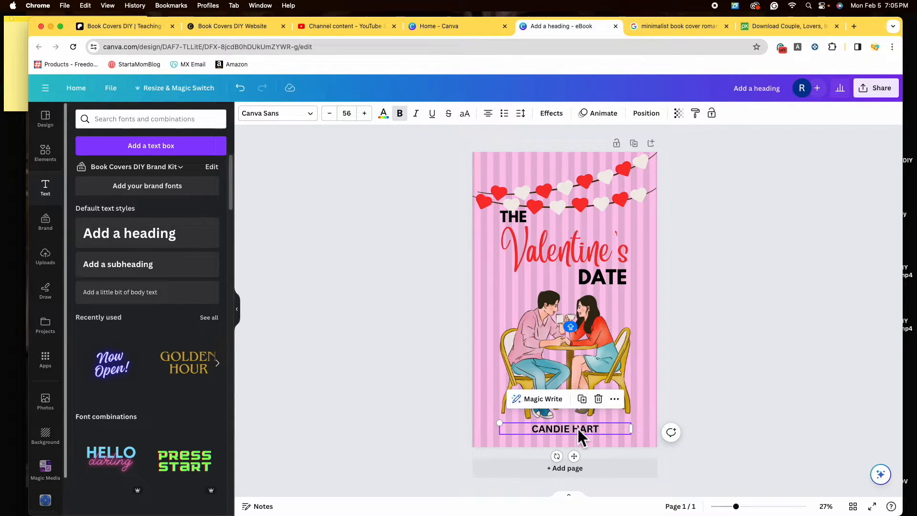
Change all black text on the cover to the garland's dark brown and keep the author name centered near the bottom margin.
{"action": "left_click", "coordinate": [392, 119]}
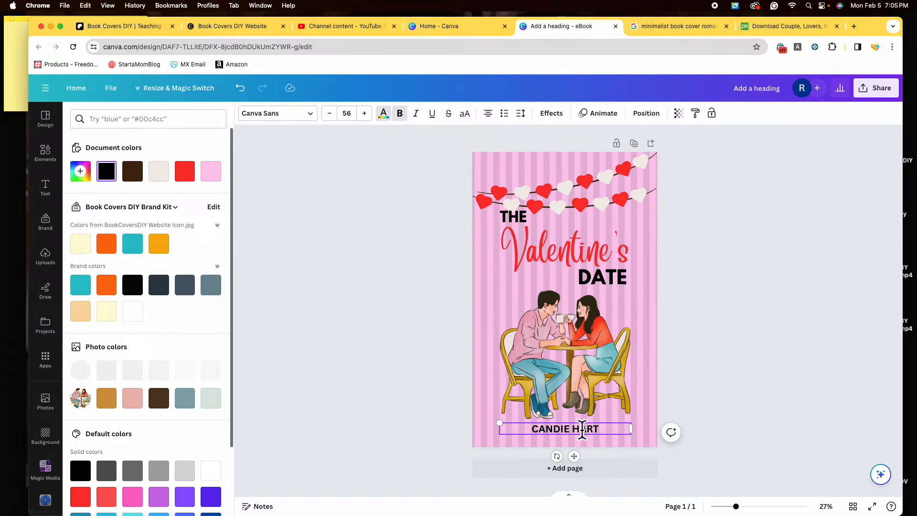
{"action": "left_click", "coordinate": [143, 183]}
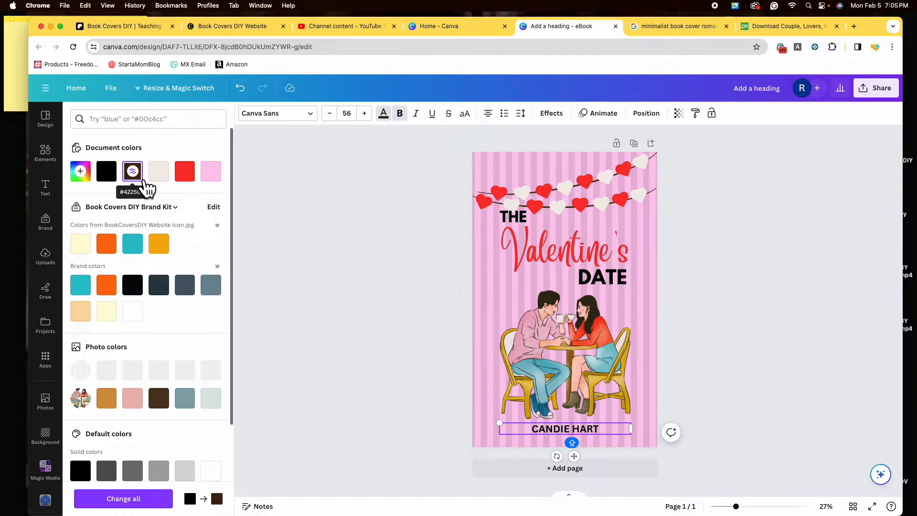
{"action": "left_click_drag", "start_coordinate": [572, 430], "coordinate": [577, 436]}
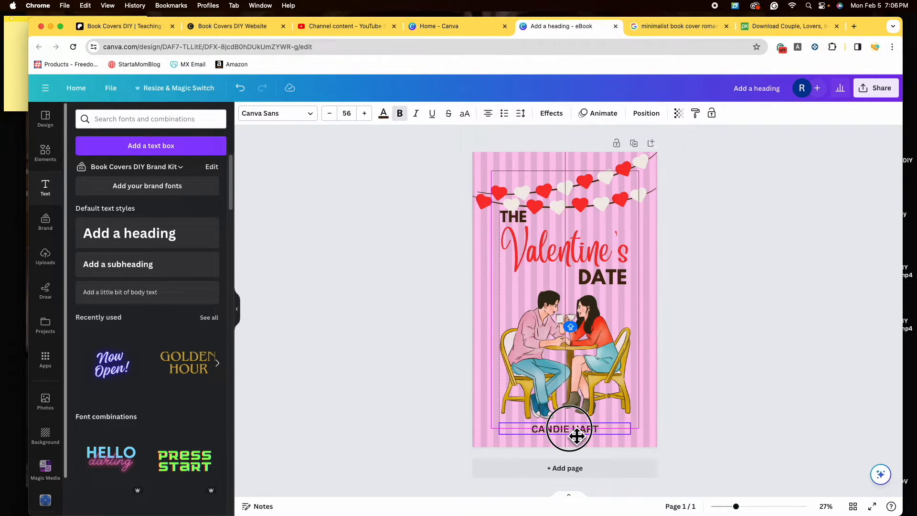
{"action": "left_click", "coordinate": [738, 392]}
Lower the grouped title slightly and center it horizontally on the page.
{"action": "left_click_drag", "start_coordinate": [603, 356], "coordinate": [606, 362]}
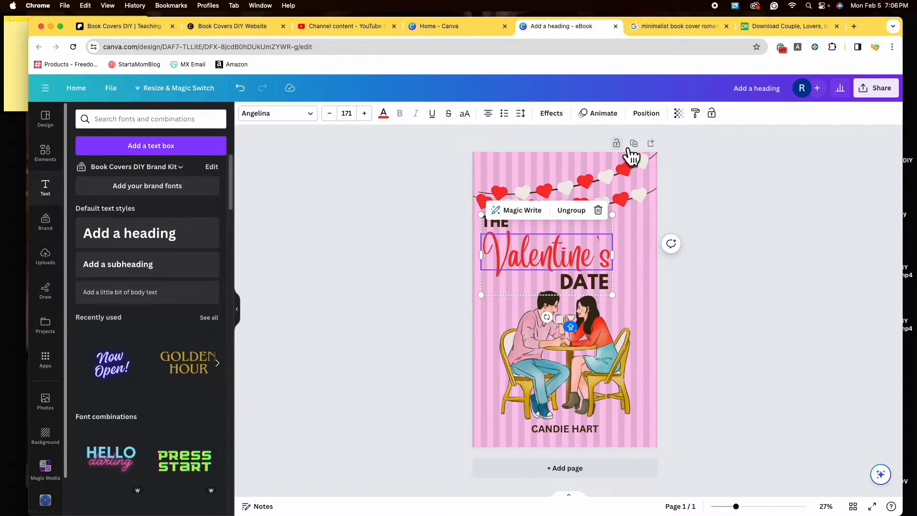
{"action": "left_click", "coordinate": [656, 118]}
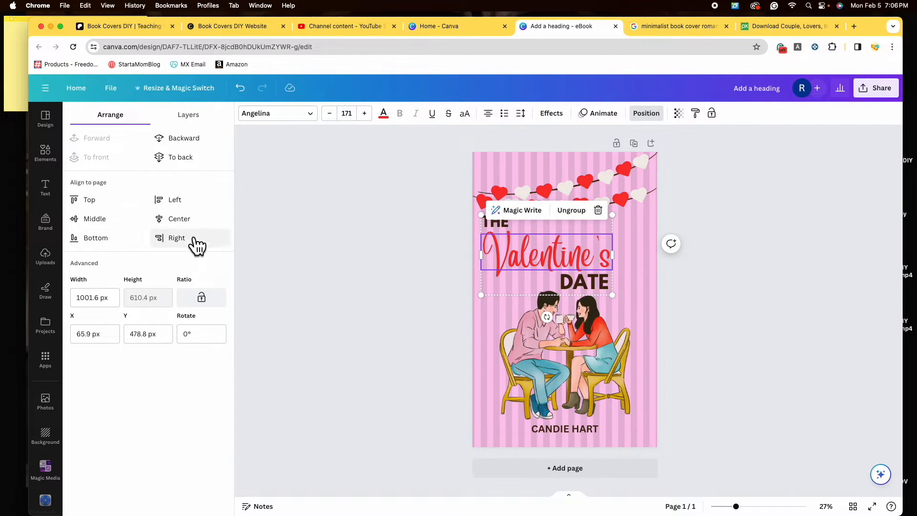
{"action": "left_click", "coordinate": [189, 219]}
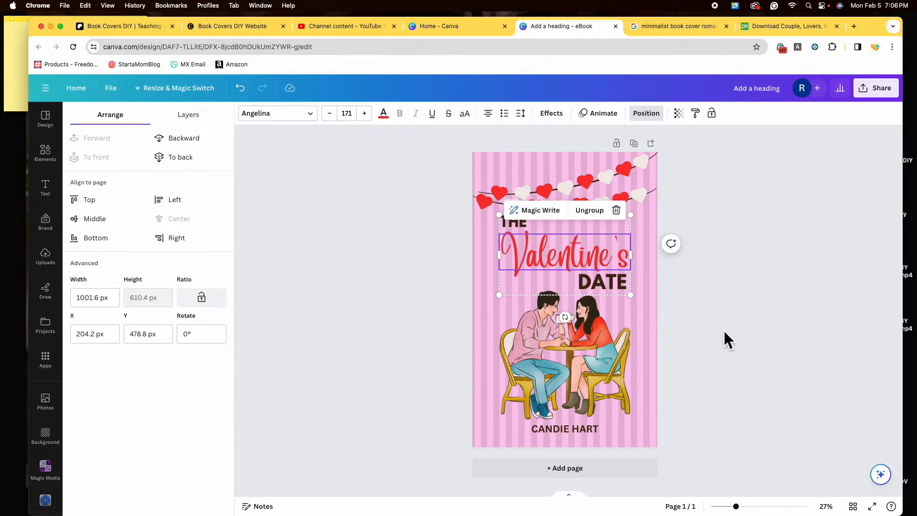
{"action": "left_click", "coordinate": [686, 340]}
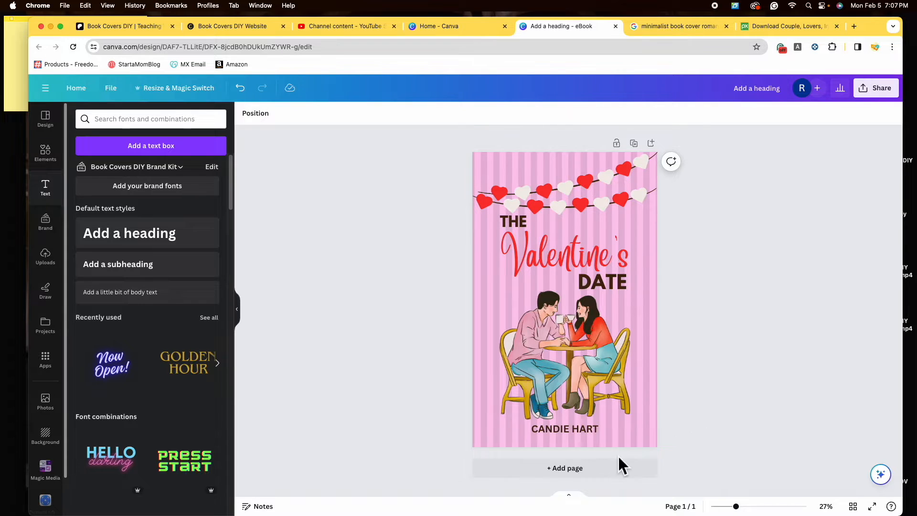
Add a second page after the finished cover.
{"action": "left_click", "coordinate": [584, 473]}
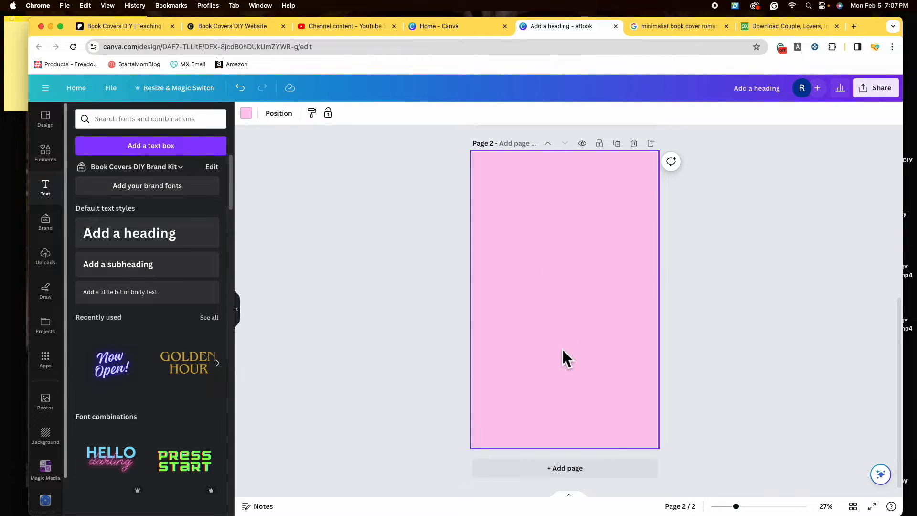
Delete the blank second page and duplicate the finished cover as page 2.
{"action": "scroll", "coordinate": [616, 359], "scroll_direction": "up", "scroll_amount": 3}
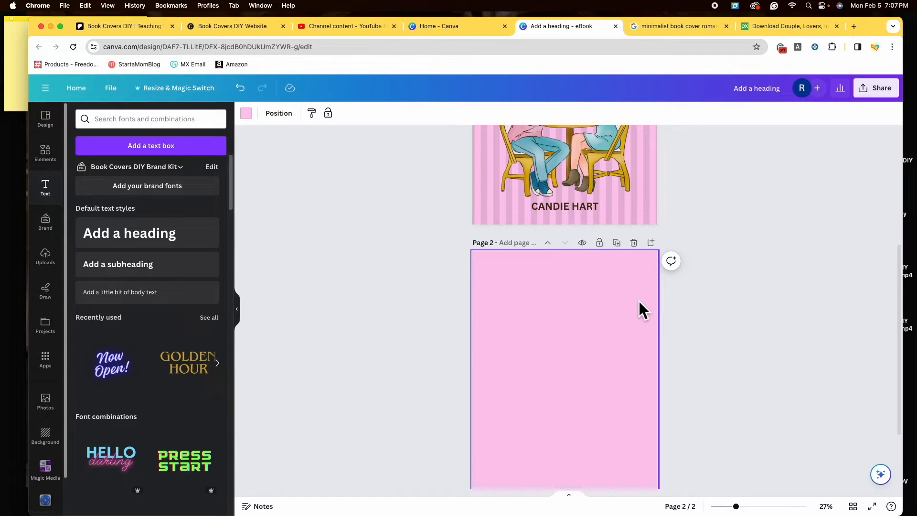
{"action": "left_click", "coordinate": [634, 243]}
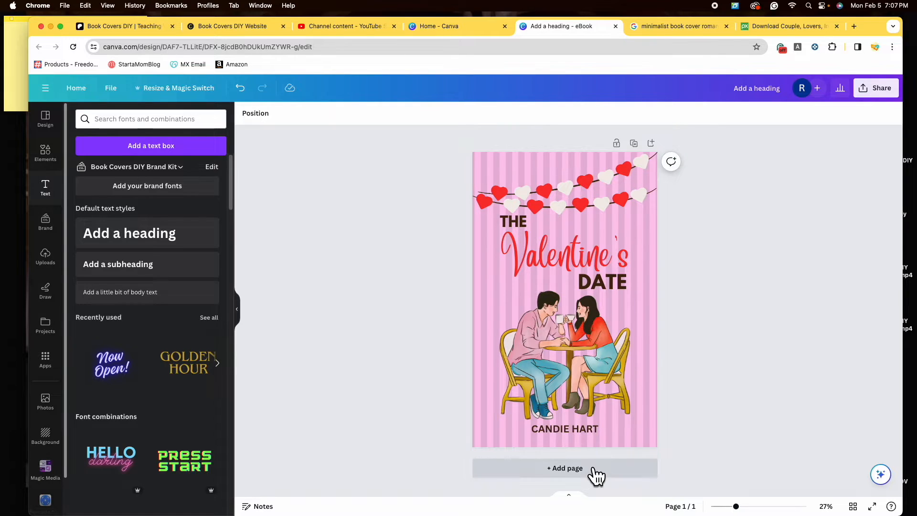
{"action": "left_click", "coordinate": [645, 149]}
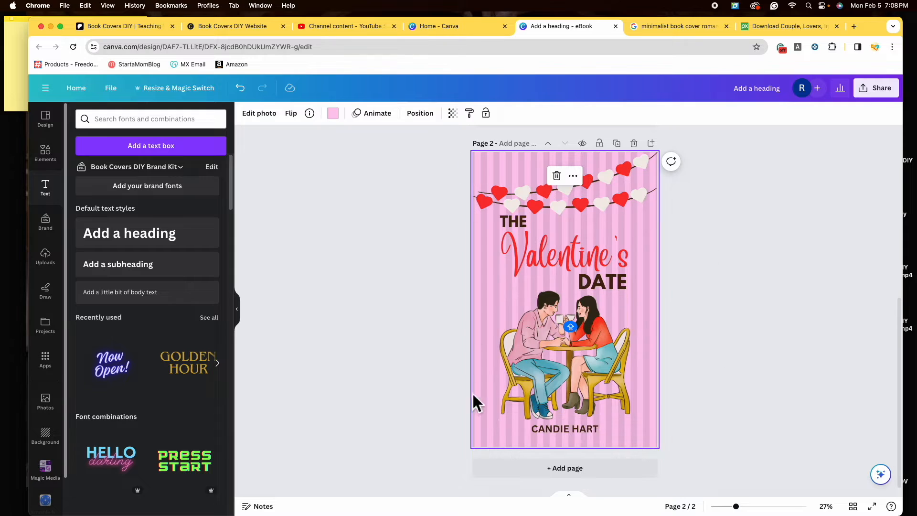
{"action": "scroll", "coordinate": [705, 366], "scroll_direction": "up", "scroll_amount": 6}
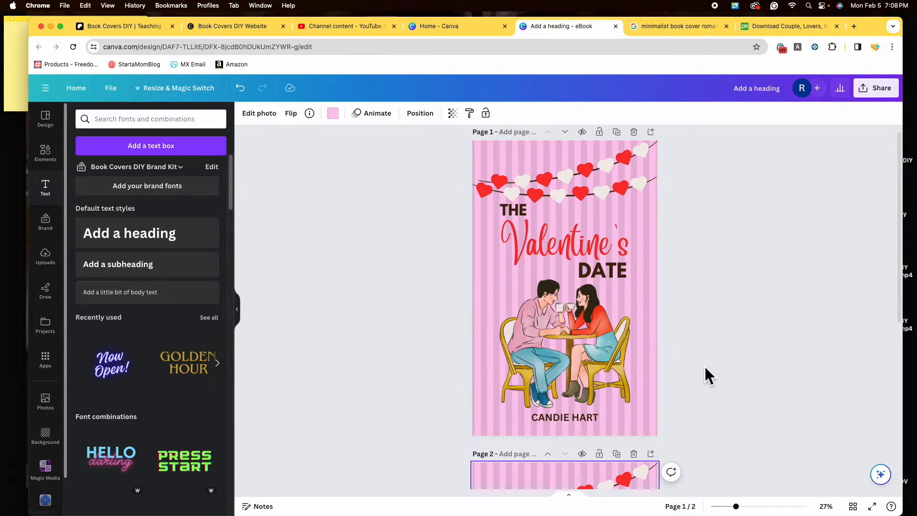
{"action": "scroll", "coordinate": [719, 422], "scroll_direction": "down", "scroll_amount": 1}
{"action": "scroll", "coordinate": [718, 422], "scroll_direction": "down", "scroll_amount": 6}
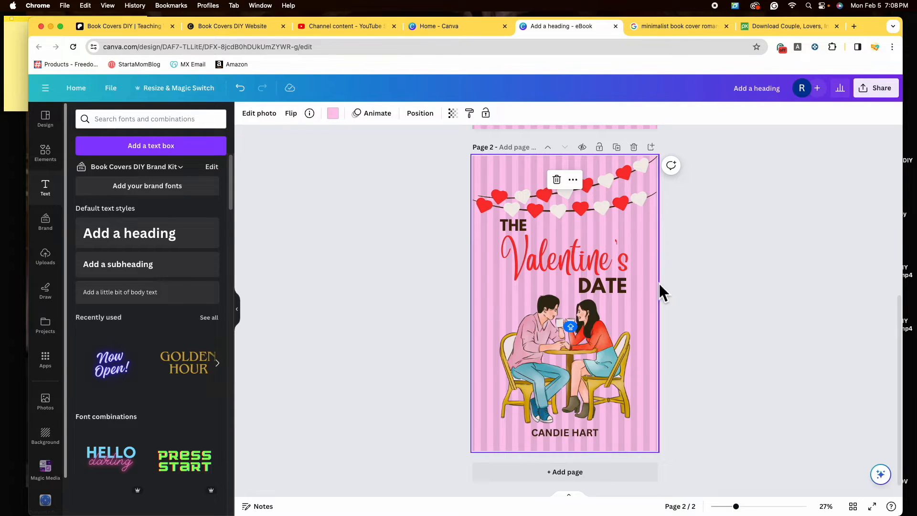
On page 2, move the title and author name up over the garland and enlarge the couple to fill the page's lower part.
{"action": "left_click_drag", "start_coordinate": [583, 433], "coordinate": [592, 207]}
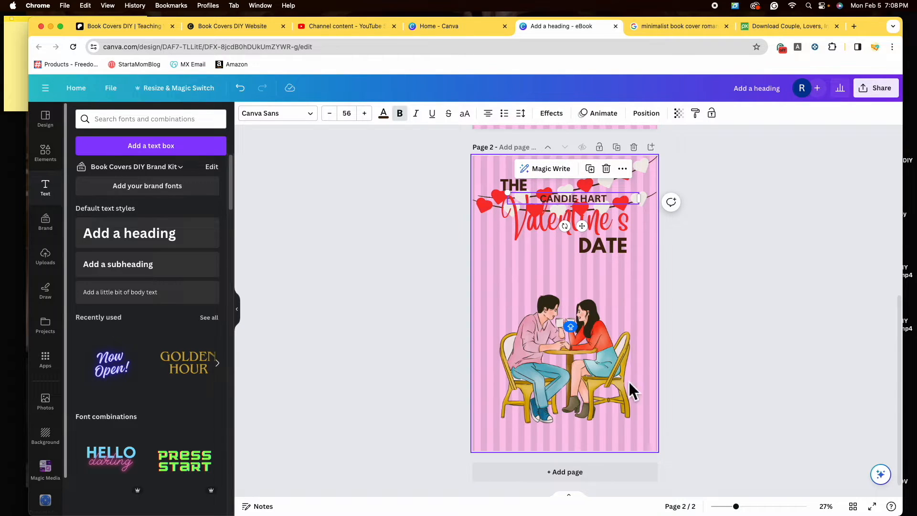
{"action": "left_click", "coordinate": [605, 378]}
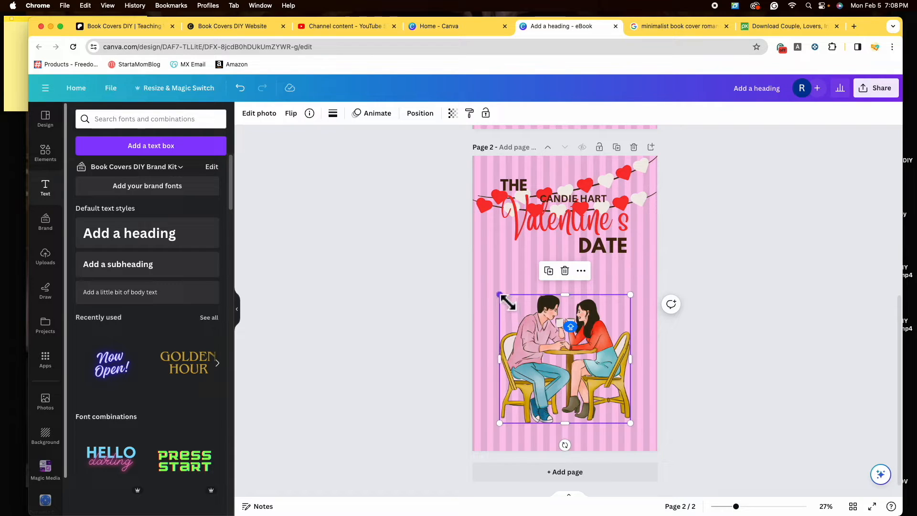
{"action": "left_click_drag", "start_coordinate": [500, 295], "coordinate": [428, 224]}
{"action": "left_click_drag", "start_coordinate": [634, 427], "coordinate": [702, 487]}
{"action": "left_click_drag", "start_coordinate": [600, 351], "coordinate": [594, 388]}
{"action": "left_click", "coordinate": [799, 306]}
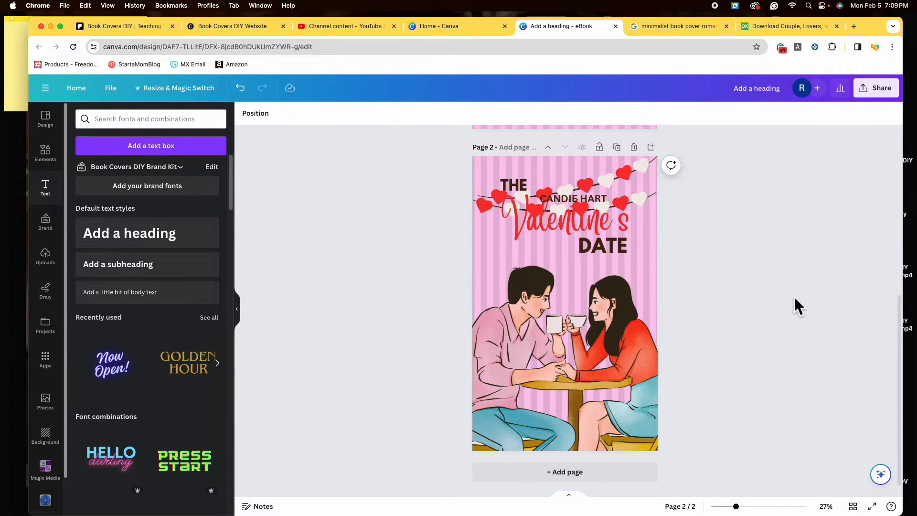
Replace page 2's striped background with the document's solid light pink.
{"action": "left_click", "coordinate": [492, 263]}
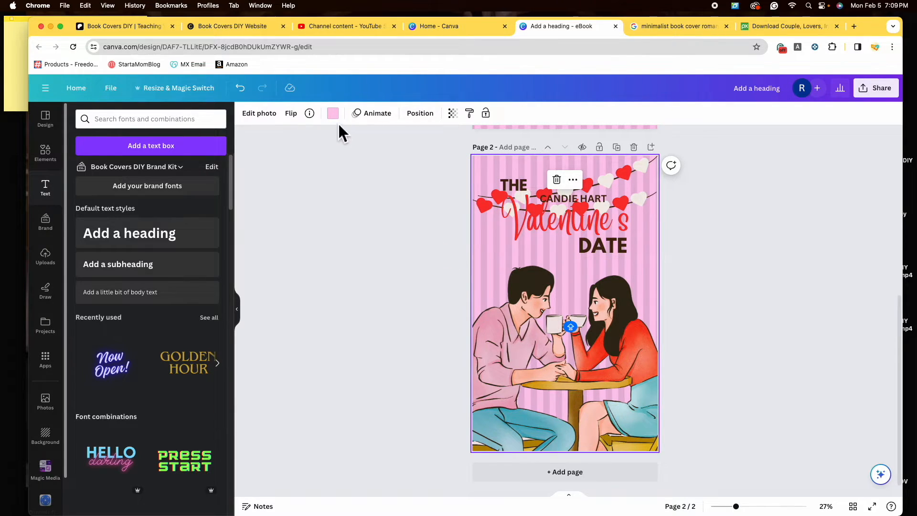
{"action": "left_click", "coordinate": [55, 442]}
{"action": "scroll", "coordinate": [165, 287], "scroll_direction": "up", "scroll_amount": 3}
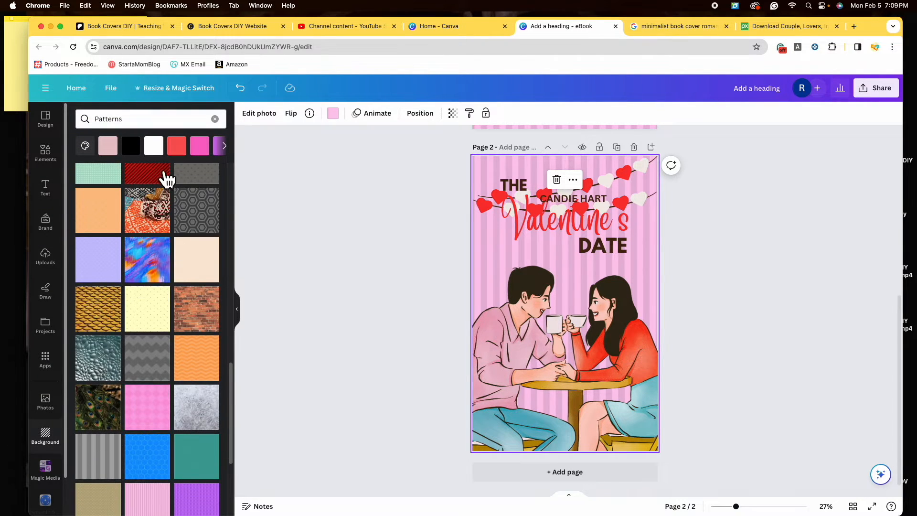
{"action": "scroll", "coordinate": [174, 276], "scroll_direction": "up", "scroll_amount": 10}
{"action": "left_click", "coordinate": [215, 119]}
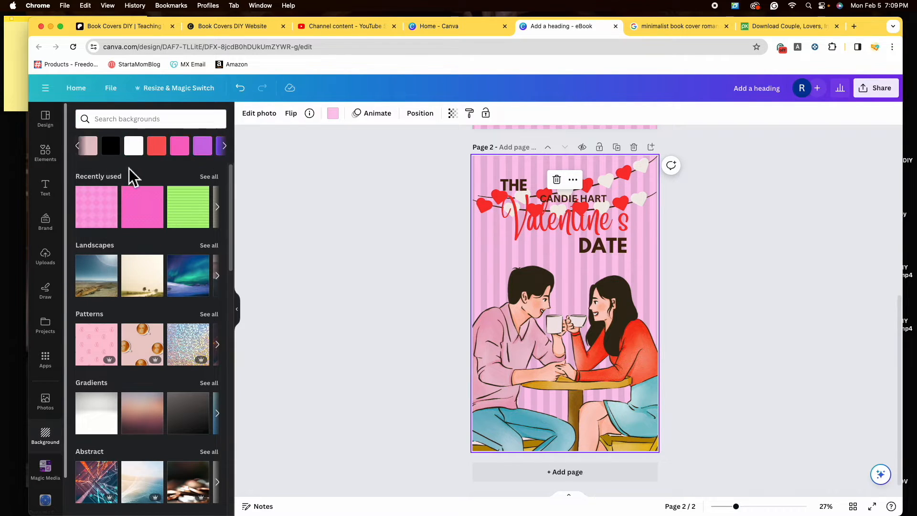
{"action": "left_click", "coordinate": [110, 147]}
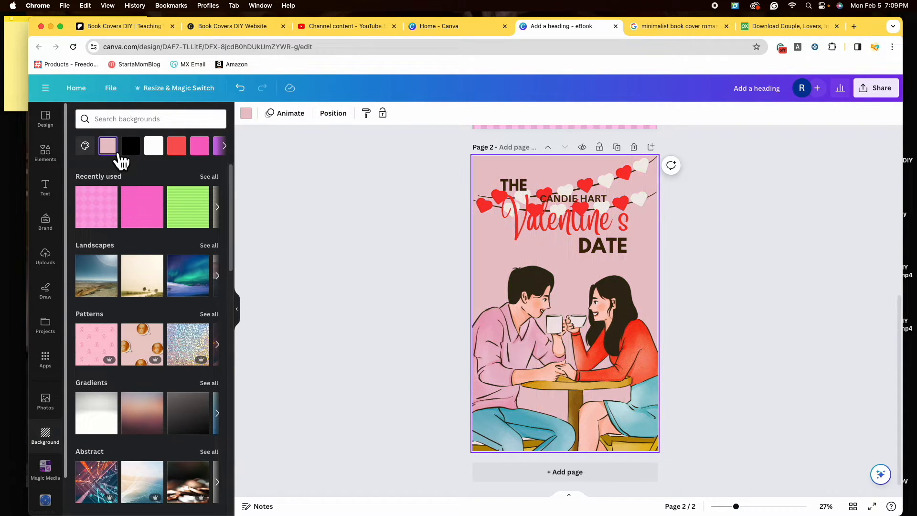
{"action": "left_click", "coordinate": [203, 148]}
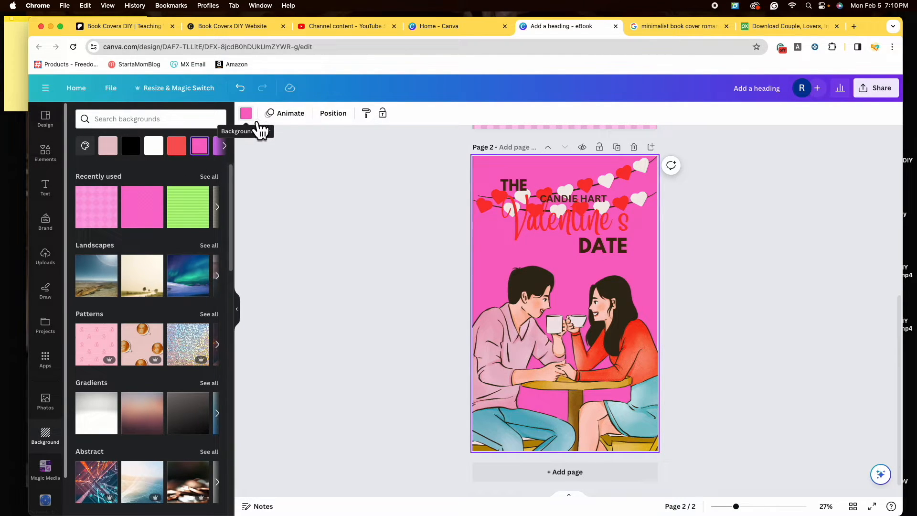
{"action": "left_click", "coordinate": [257, 124]}
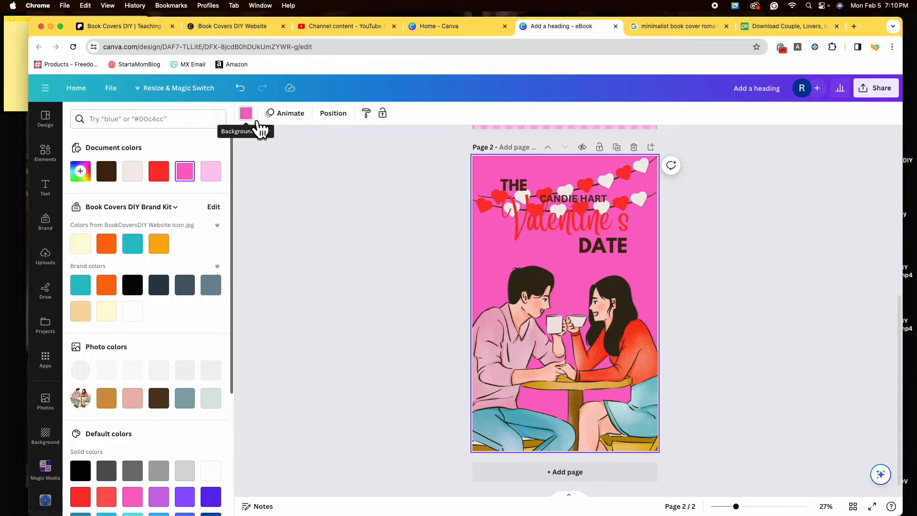
{"action": "left_click", "coordinate": [221, 179]}
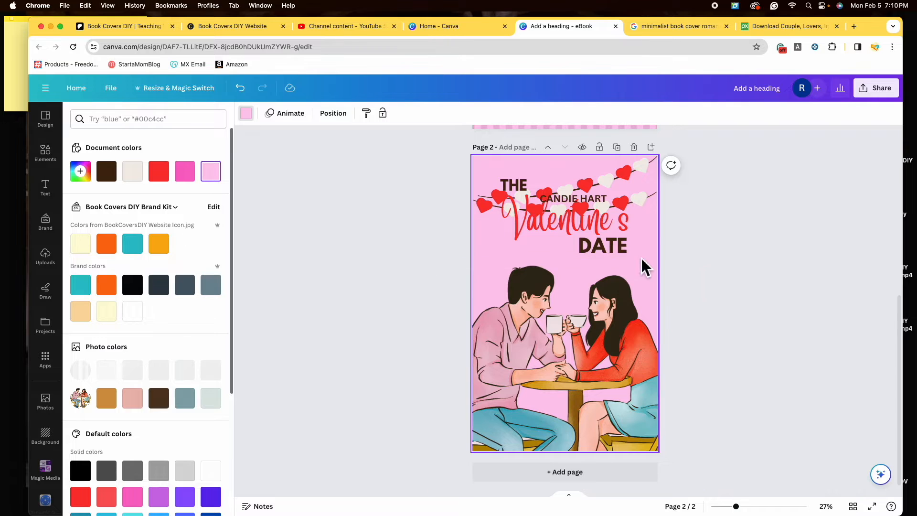
Lower the grouped title slightly and move the author name down onto the couple's table.
{"action": "left_click_drag", "start_coordinate": [599, 228], "coordinate": [603, 250]}
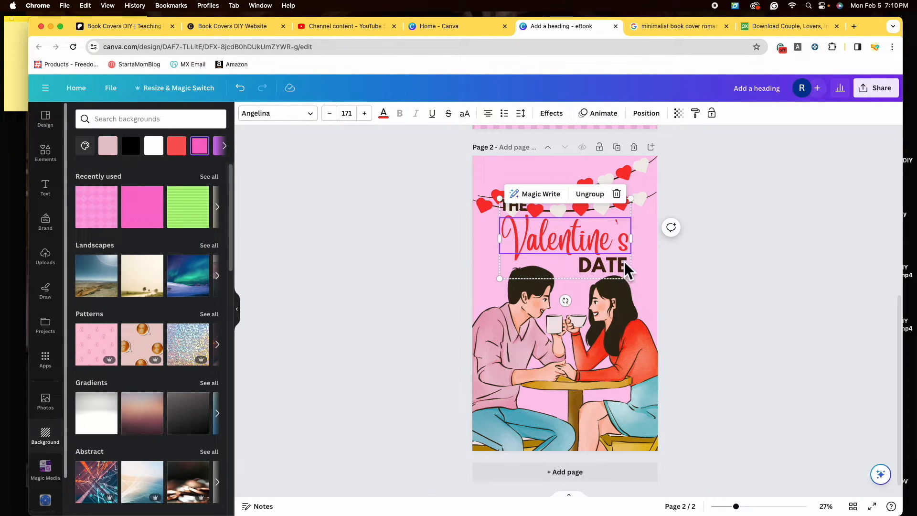
{"action": "left_click", "coordinate": [632, 181]}
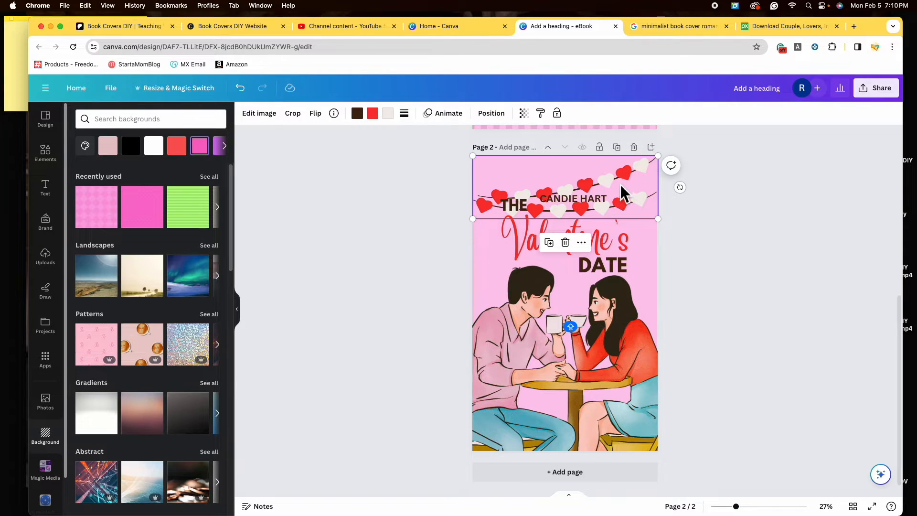
{"action": "left_click_drag", "start_coordinate": [578, 202], "coordinate": [582, 410]}
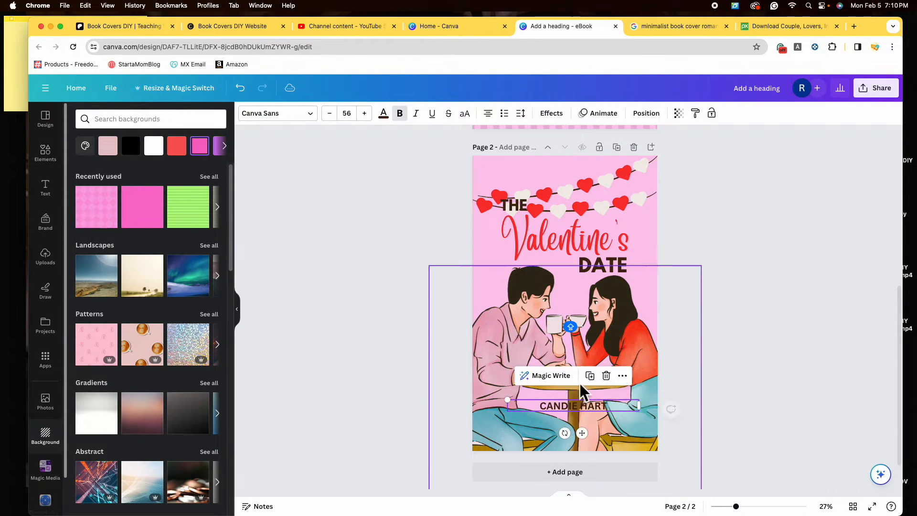
Move the grouped title down over the couple and delete the heart garland from page 2.
{"action": "left_click_drag", "start_coordinate": [574, 265], "coordinate": [583, 315]}
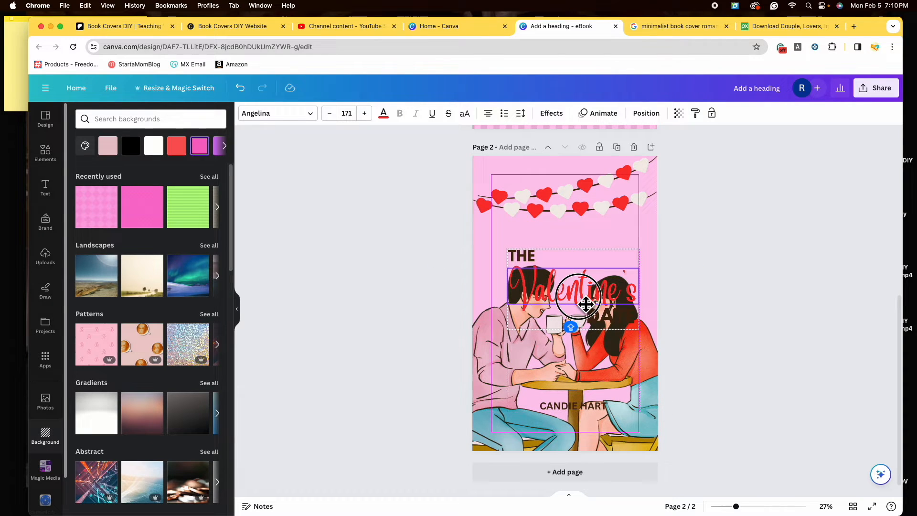
{"action": "left_click", "coordinate": [583, 206]}
{"action": "left_click", "coordinate": [565, 242]}
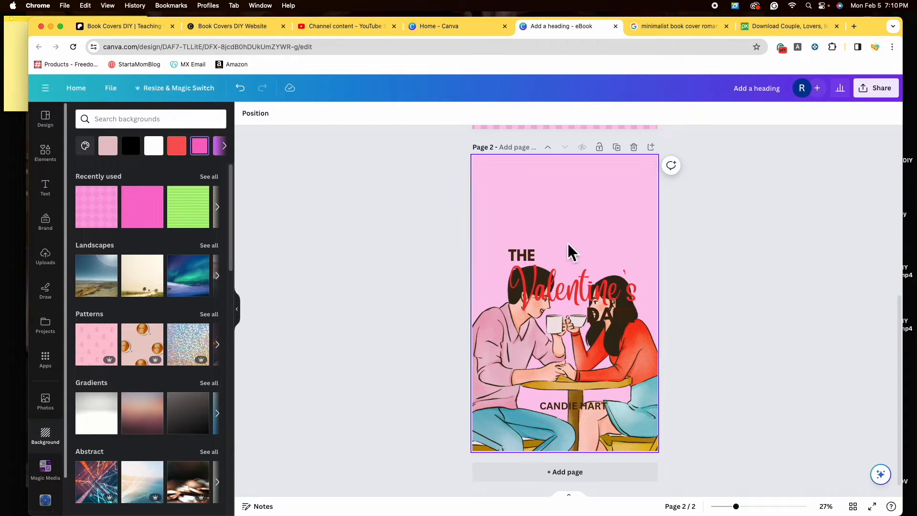
Search the elements for "valentines" and browse all matching graphics.
{"action": "left_click", "coordinate": [51, 156]}
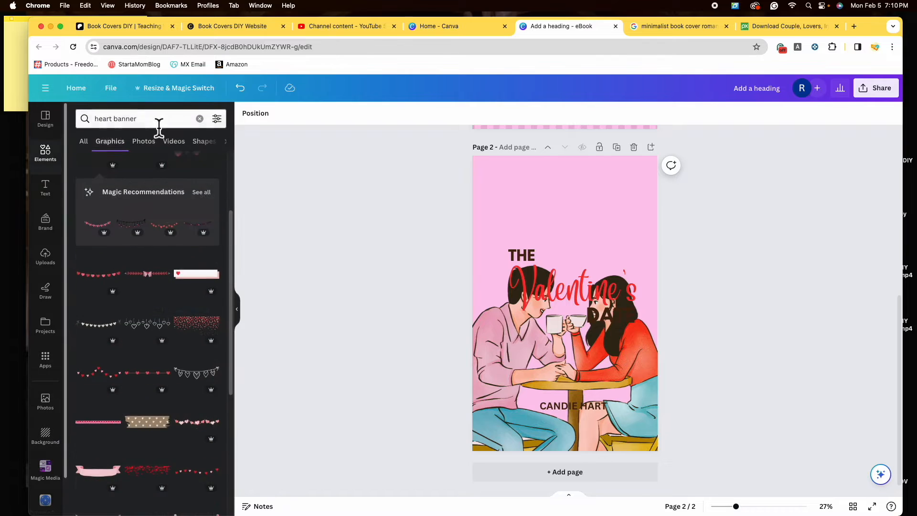
{"action": "type", "text": "VAL"}
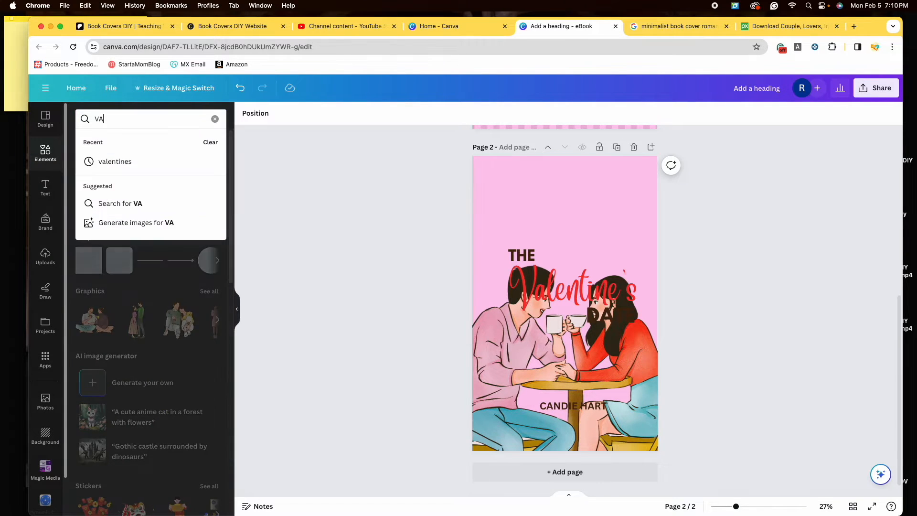
{"action": "left_click", "coordinate": [152, 161]}
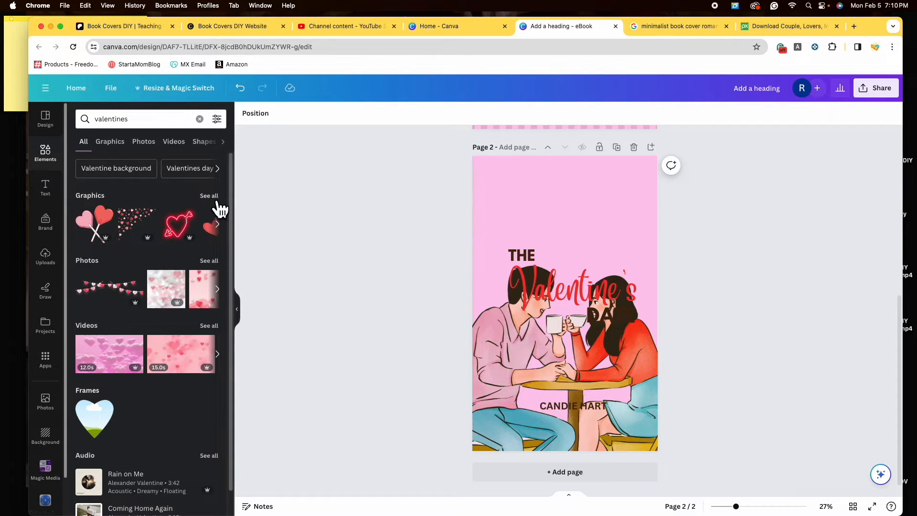
{"action": "left_click", "coordinate": [216, 203]}
{"action": "scroll", "coordinate": [117, 311], "scroll_direction": "down", "scroll_amount": 5}
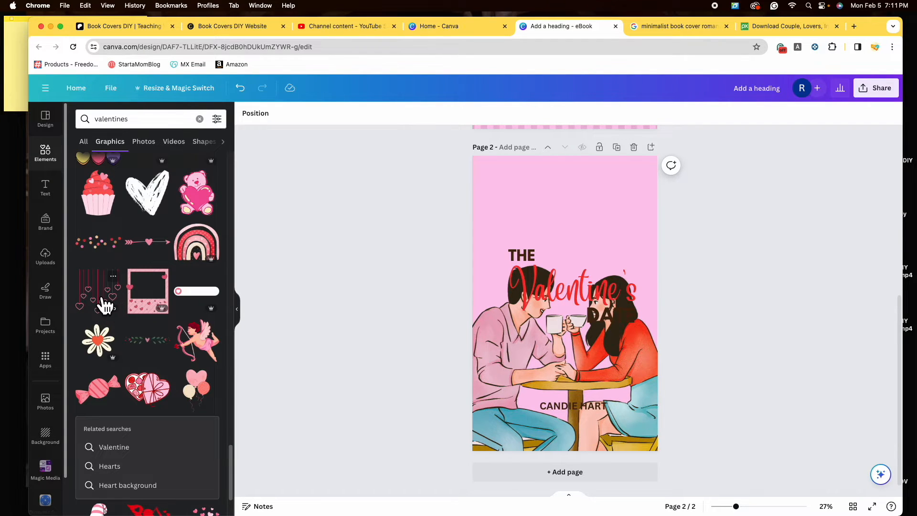
Try the outlined hanging hearts graphic in page 2's upper-left corner and remove it again.
{"action": "left_click", "coordinate": [104, 303]}
{"action": "left_click_drag", "start_coordinate": [573, 286], "coordinate": [513, 182]}
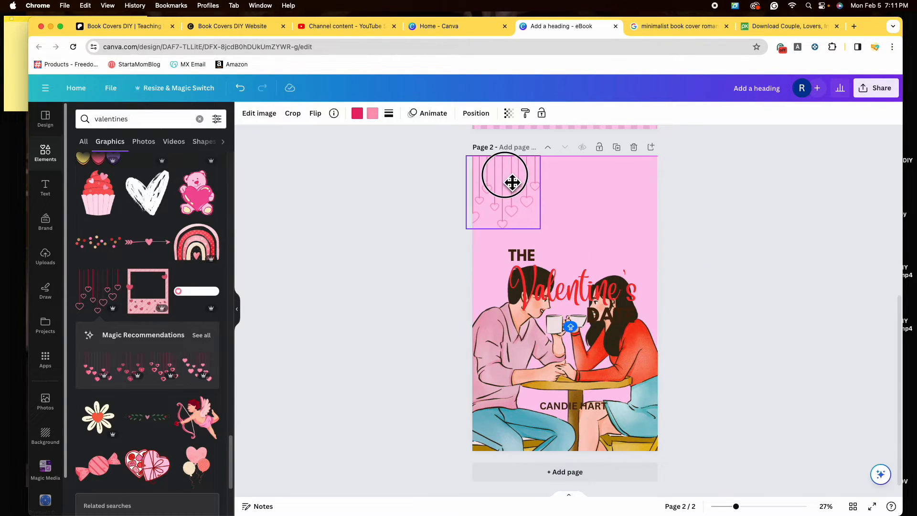
{"action": "left_click", "coordinate": [509, 257]}
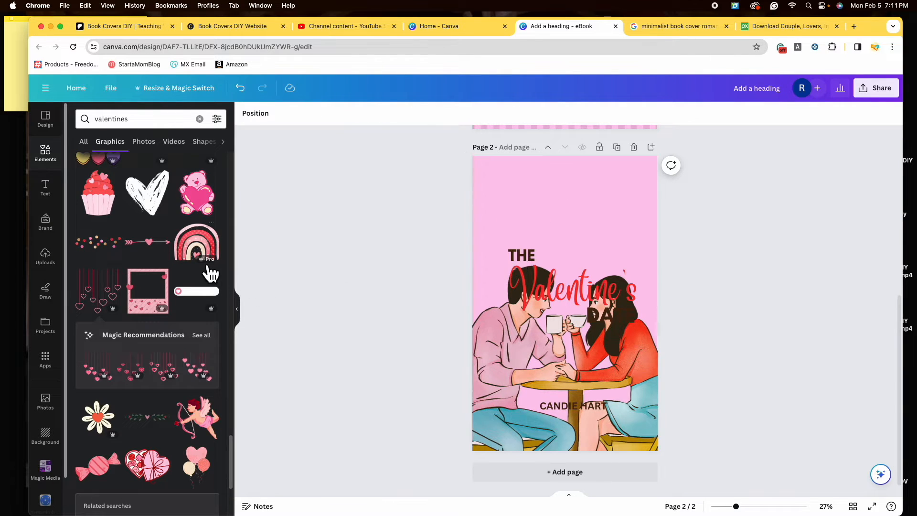
Add the solid red and pink hanging hearts graphic to page 2's upper-left corner and place a duplicate beside it on the right.
{"action": "scroll", "coordinate": [210, 273], "scroll_direction": "down", "scroll_amount": 10}
{"action": "left_click_drag", "start_coordinate": [201, 268], "coordinate": [565, 222]}
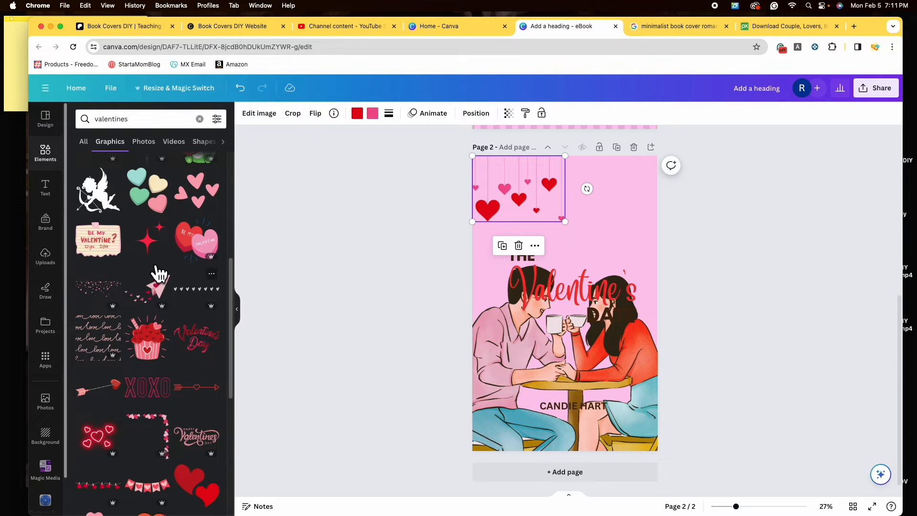
{"action": "left_click", "coordinate": [505, 248]}
{"action": "left_click_drag", "start_coordinate": [538, 193], "coordinate": [641, 194]}
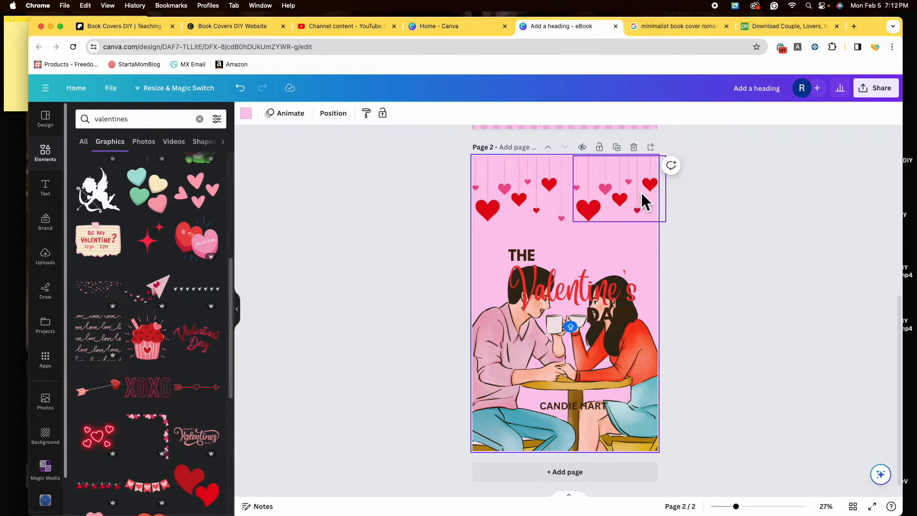
Flip the duplicated hanging hearts horizontally and align them with the page's right edge, next to the first set.
{"action": "left_click", "coordinate": [612, 206]}
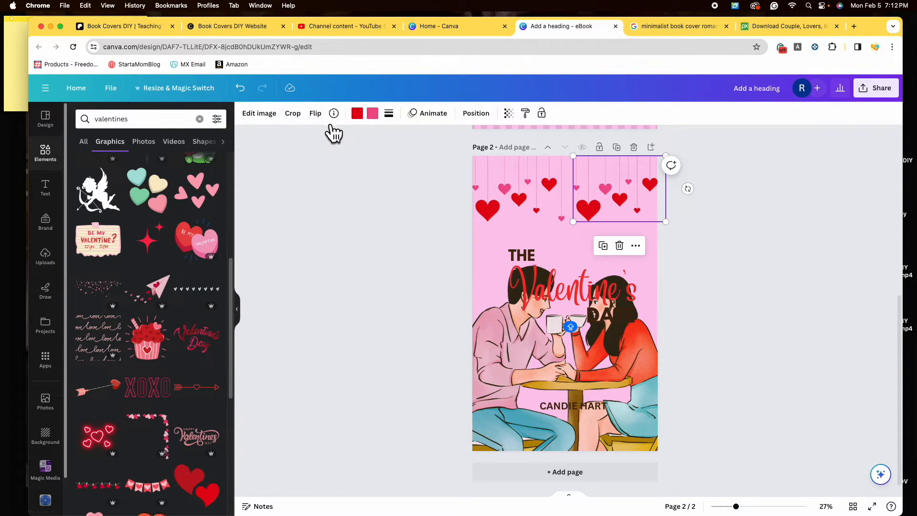
{"action": "left_click", "coordinate": [317, 114]}
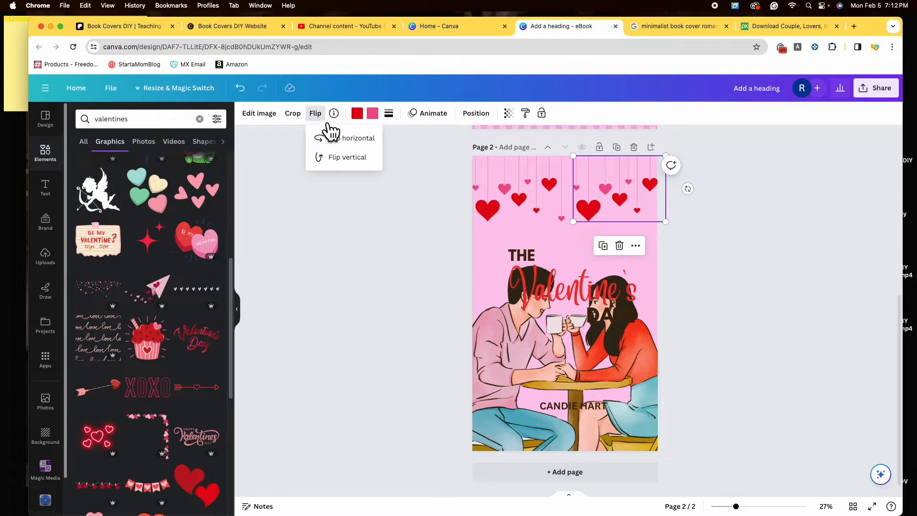
{"action": "left_click", "coordinate": [365, 144]}
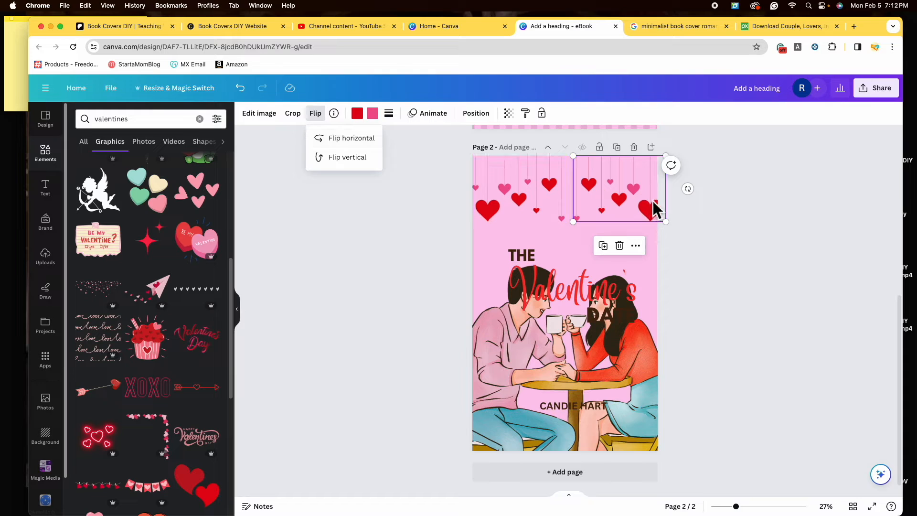
{"action": "left_click_drag", "start_coordinate": [647, 208], "coordinate": [640, 206]}
{"action": "left_click", "coordinate": [692, 240]}
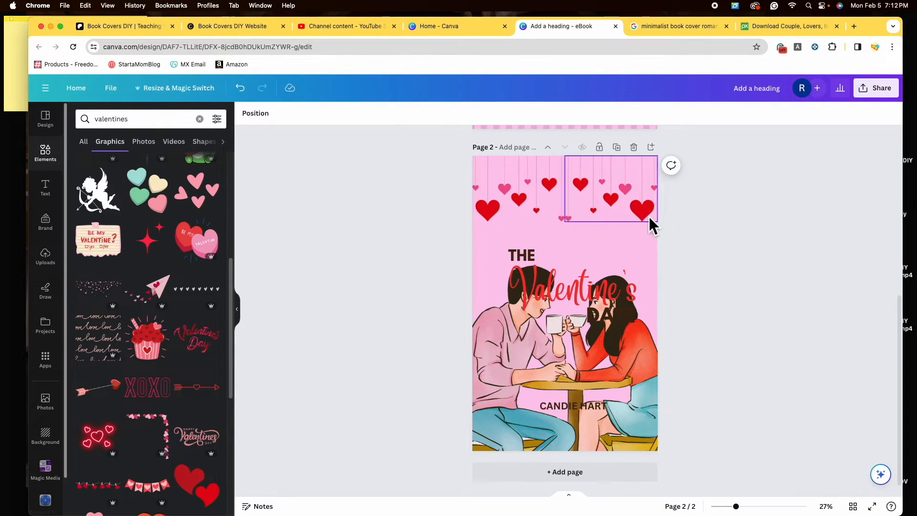
Move the title group up above the couple's heads on page 2 and bring it to the top of the layer order.
{"action": "left_click_drag", "start_coordinate": [603, 284], "coordinate": [597, 237]}
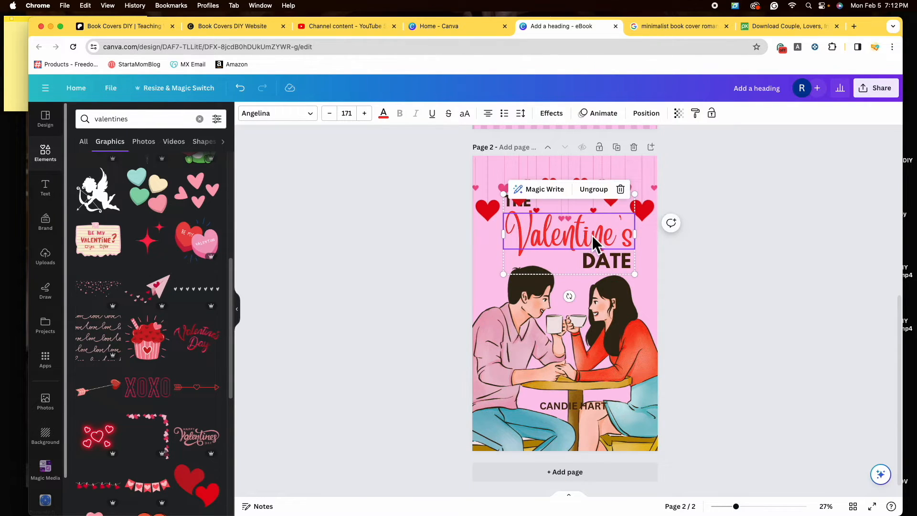
{"action": "left_click", "coordinate": [647, 114]}
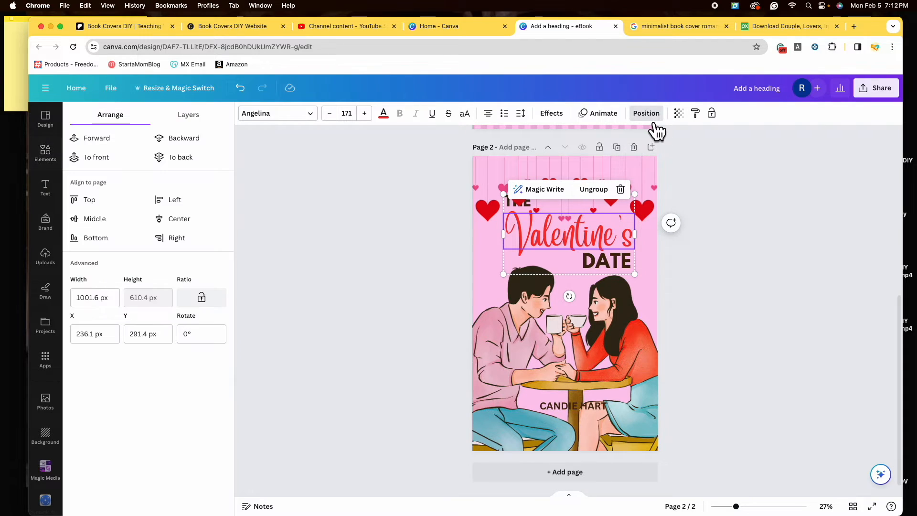
{"action": "left_click", "coordinate": [197, 123]}
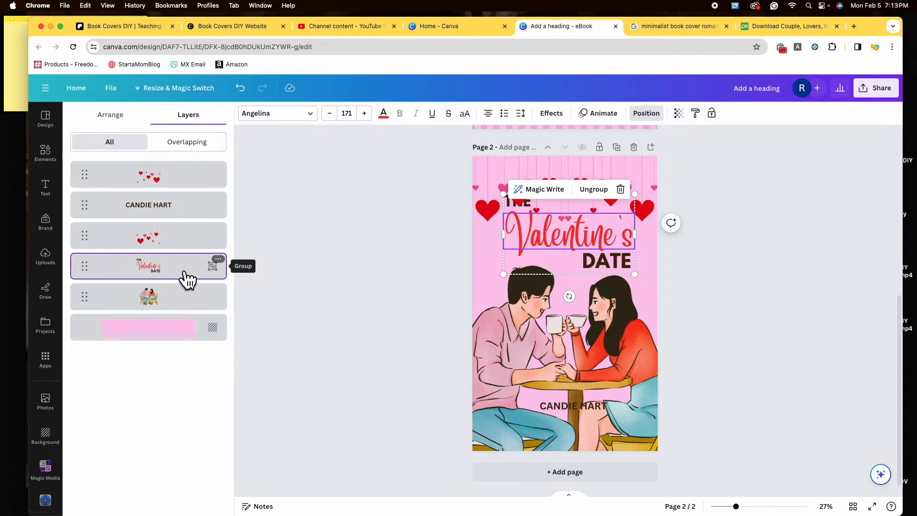
{"action": "left_click_drag", "start_coordinate": [174, 281], "coordinate": [168, 177]}
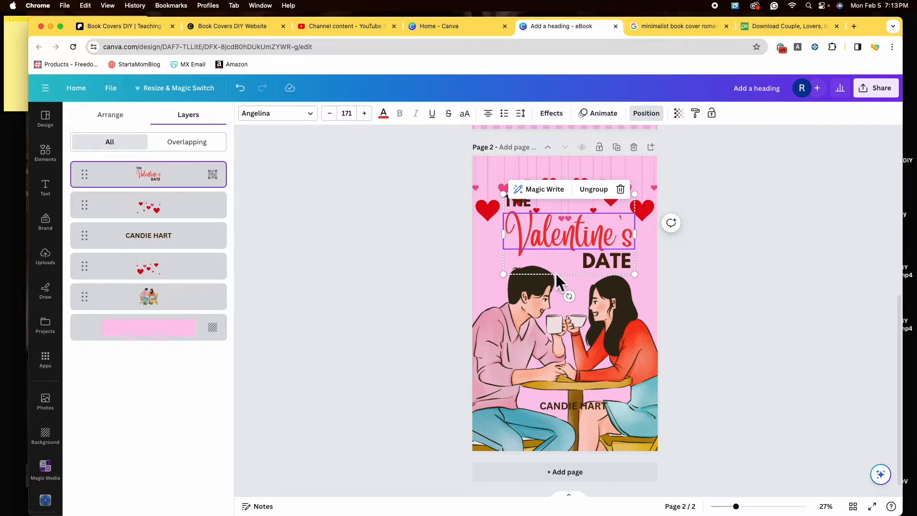
{"action": "left_click", "coordinate": [792, 292]}
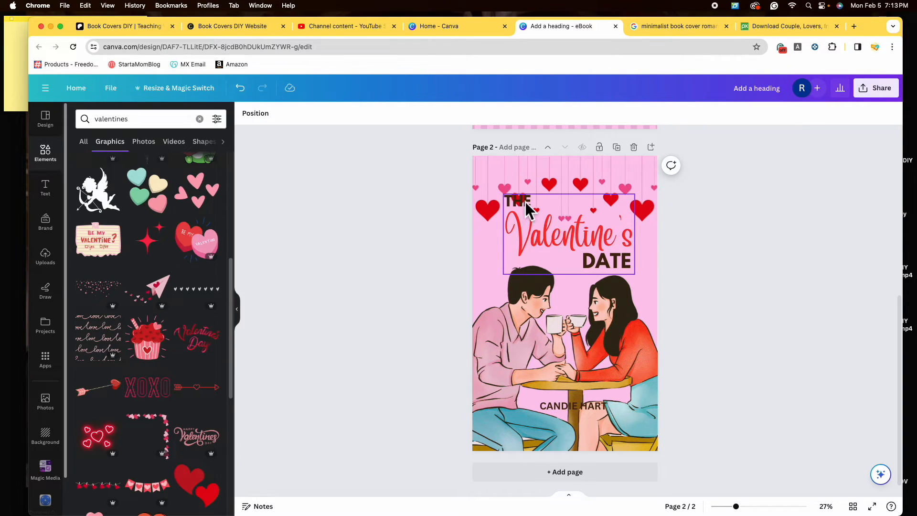
Shift page 2's title, author name and couple illustration slightly lower so the title sits clear between the hanging hearts and the couple.
{"action": "left_click_drag", "start_coordinate": [526, 206], "coordinate": [527, 210]}
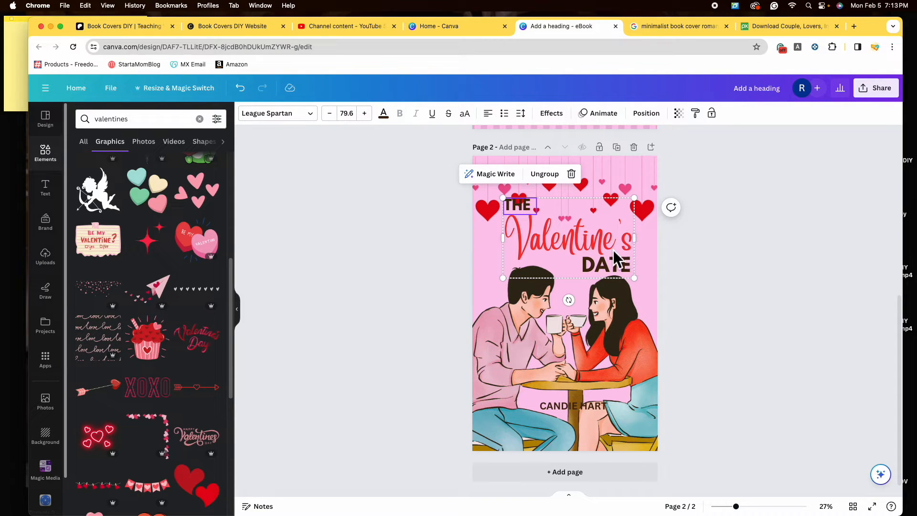
{"action": "left_click_drag", "start_coordinate": [594, 409], "coordinate": [592, 428]}
{"action": "left_click", "coordinate": [620, 327]}
{"action": "left_click_drag", "start_coordinate": [712, 272], "coordinate": [696, 276]}
{"action": "left_click_drag", "start_coordinate": [619, 342], "coordinate": [621, 345]}
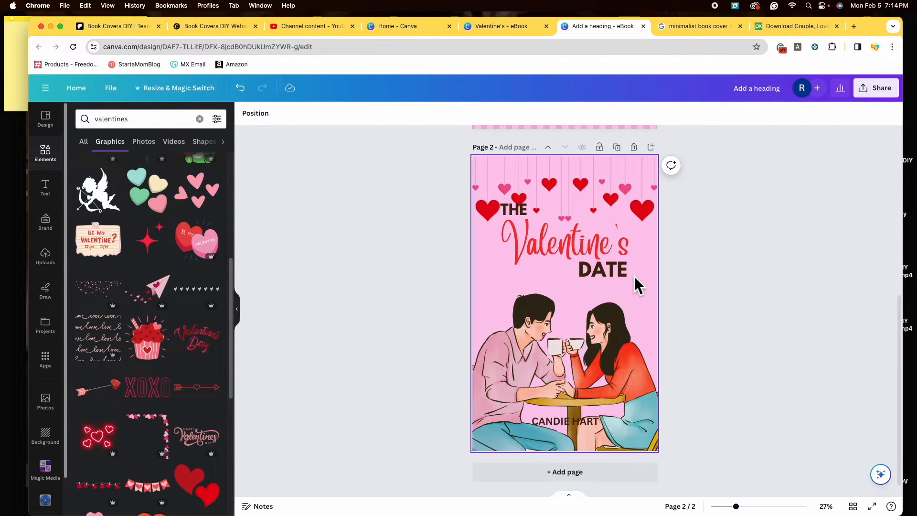
{"action": "left_click_drag", "start_coordinate": [616, 273], "coordinate": [617, 284]}
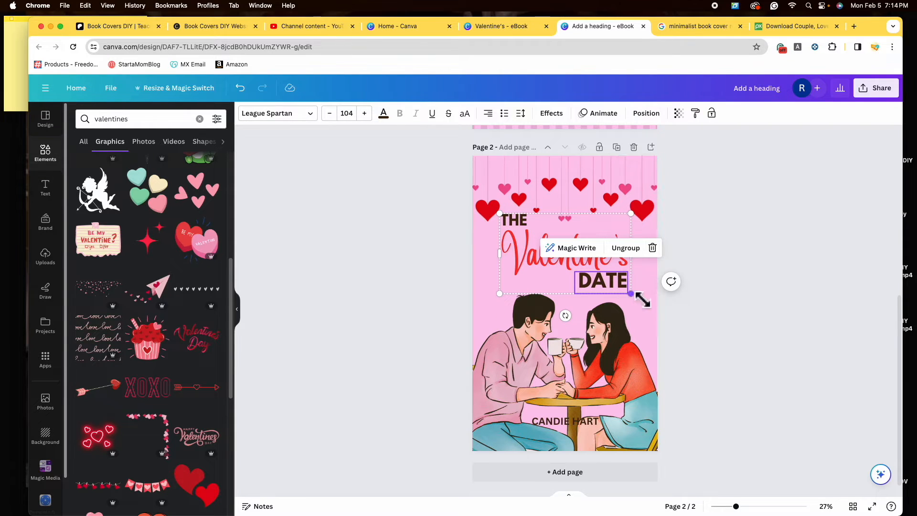
Lighten page 2's background to the pale pink #FDE2F4.
{"action": "left_click", "coordinate": [649, 276]}
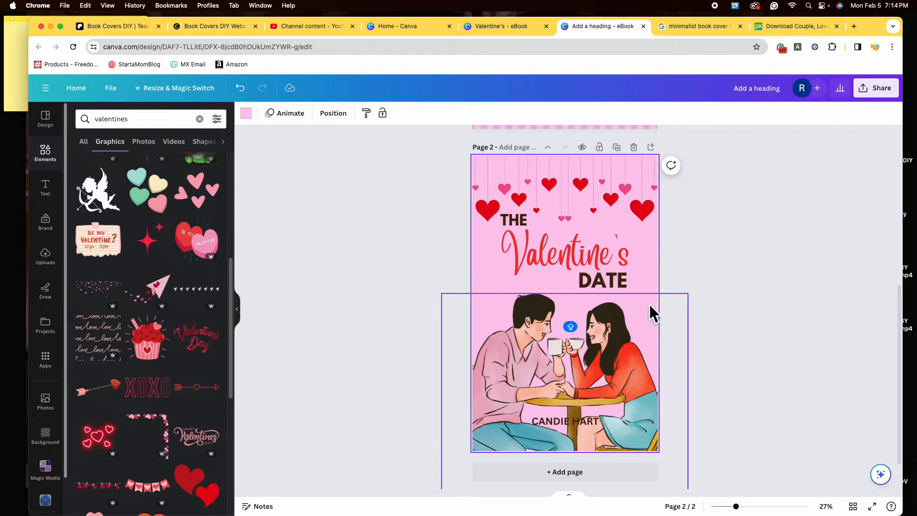
{"action": "left_click", "coordinate": [246, 115]}
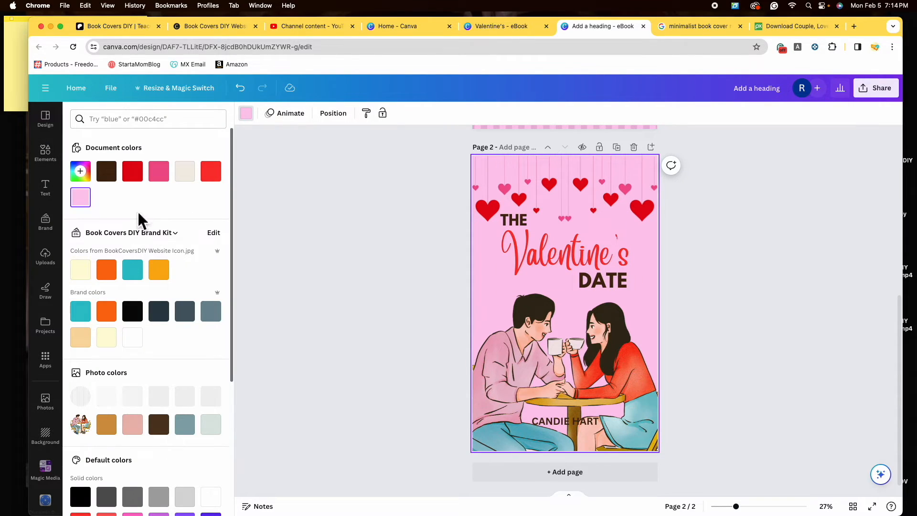
{"action": "left_click", "coordinate": [92, 183]}
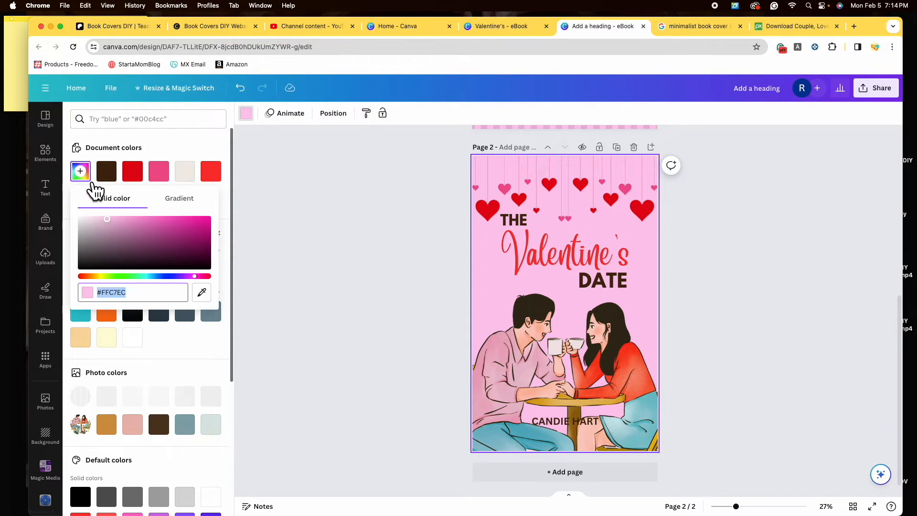
{"action": "left_click", "coordinate": [108, 218]}
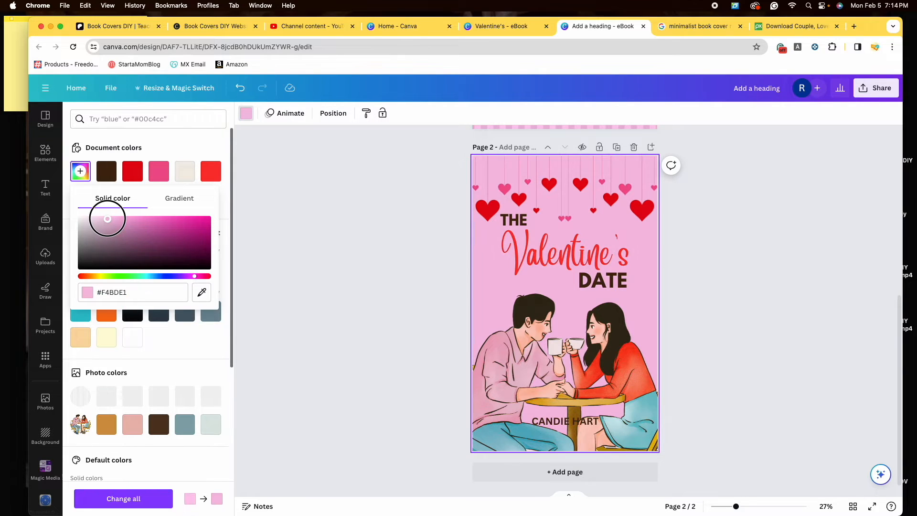
{"action": "left_click_drag", "start_coordinate": [107, 219], "coordinate": [92, 218]}
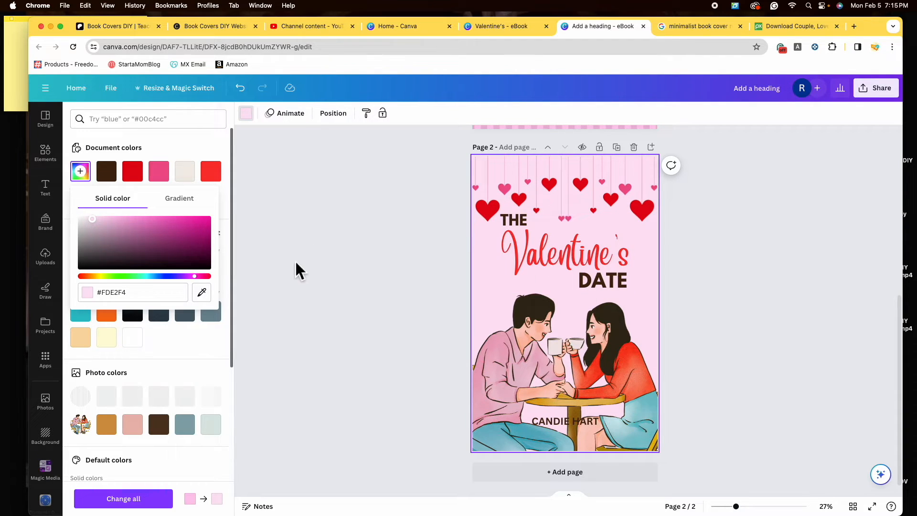
{"action": "left_click", "coordinate": [346, 338]}
{"action": "left_click", "coordinate": [761, 328]}
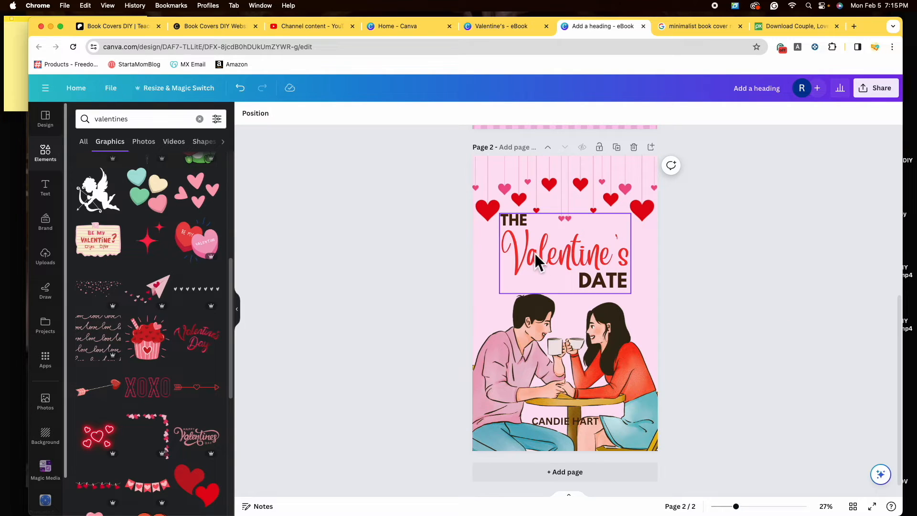
Enlarge the title group so it spans most of page 2's width.
{"action": "left_click", "coordinate": [580, 271]}
{"action": "left_click_drag", "start_coordinate": [632, 293], "coordinate": [648, 304]}
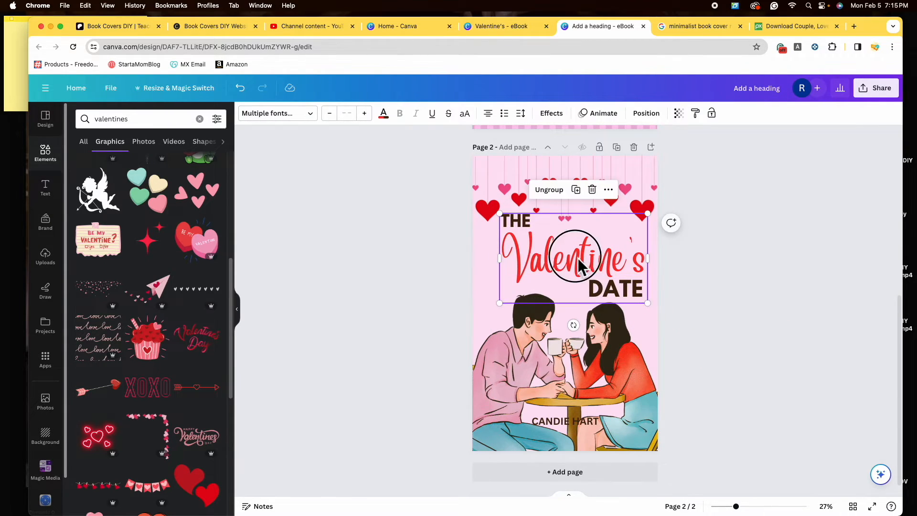
Recolor the dark red hearts in both hanging graphics with the brighter red document color that matches the title.
{"action": "left_click", "coordinate": [592, 196]}
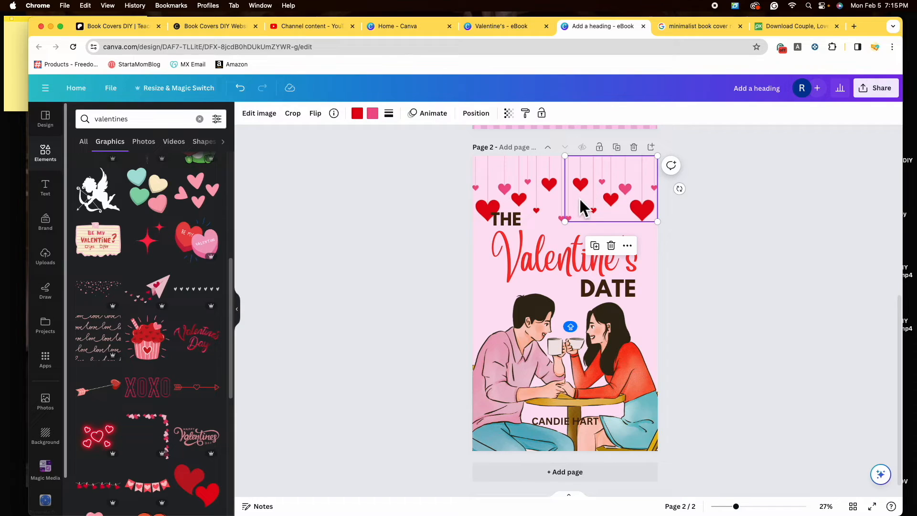
{"action": "left_click", "coordinate": [357, 113]}
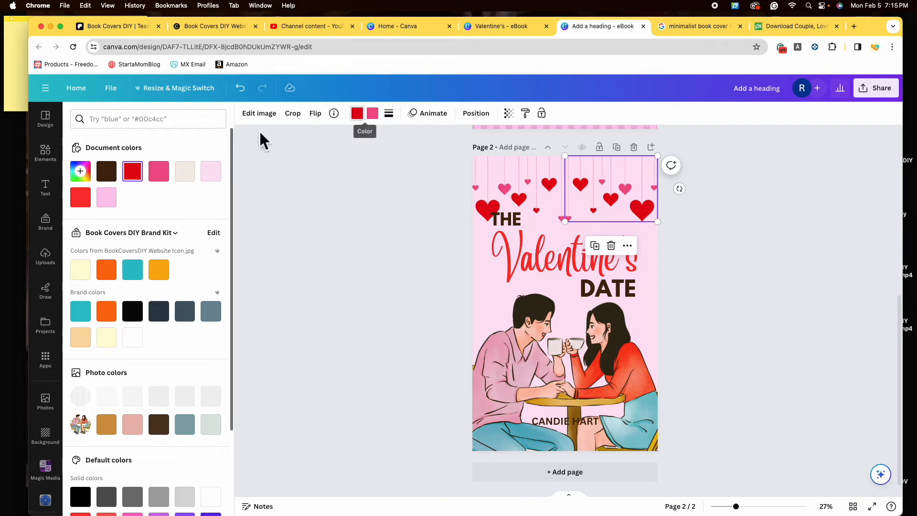
{"action": "left_click", "coordinate": [82, 200]}
{"action": "left_click", "coordinate": [482, 185]}
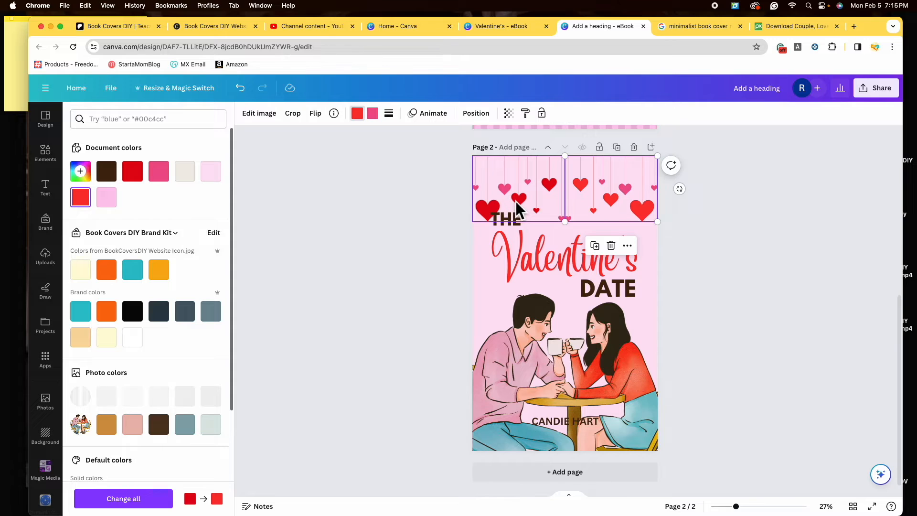
{"action": "left_click", "coordinate": [365, 126]}
{"action": "left_click", "coordinate": [365, 125]}
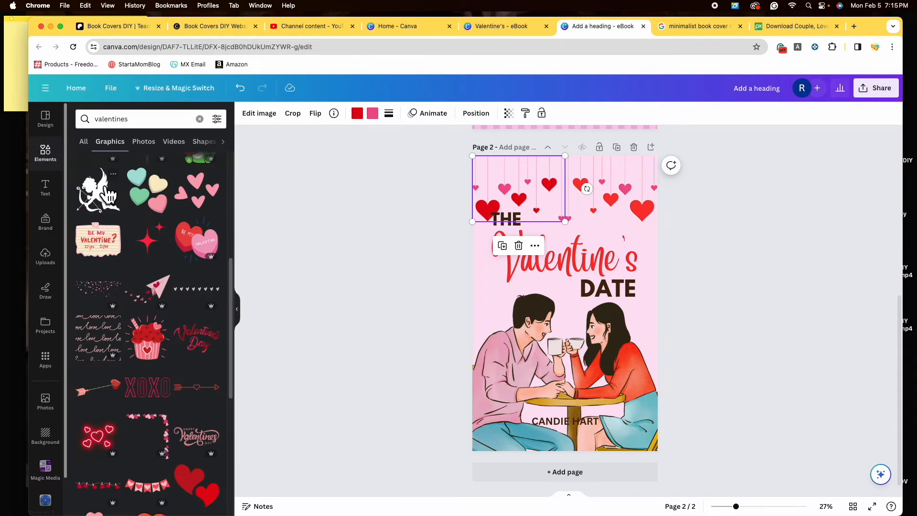
{"action": "left_click", "coordinate": [359, 115]}
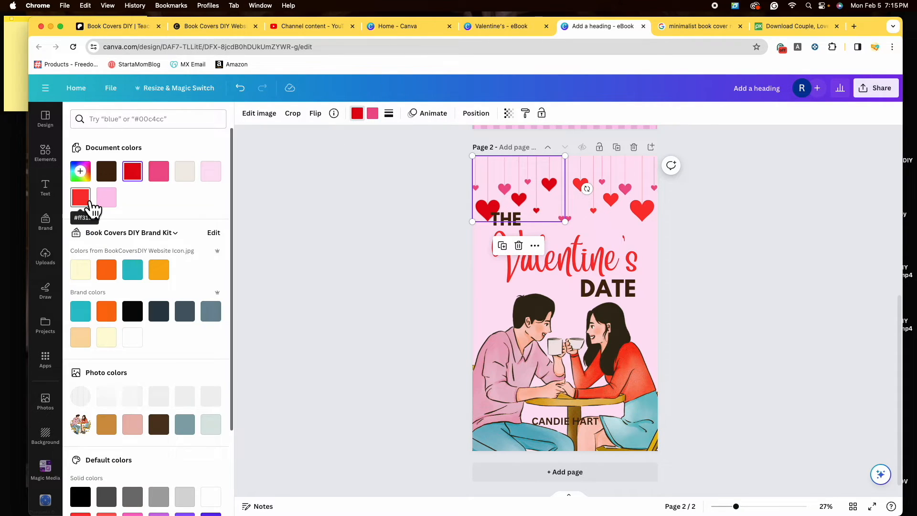
{"action": "left_click", "coordinate": [91, 208]}
Recolor the pink hearts in both hanging graphics with the bright pink from the default solid colors.
{"action": "left_click", "coordinate": [633, 199], "text": "shift"}
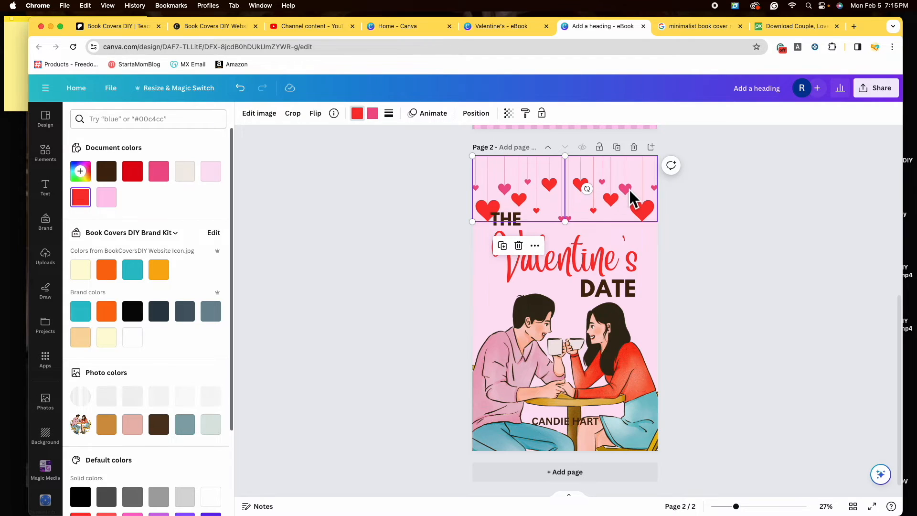
{"action": "left_click", "coordinate": [634, 198]}
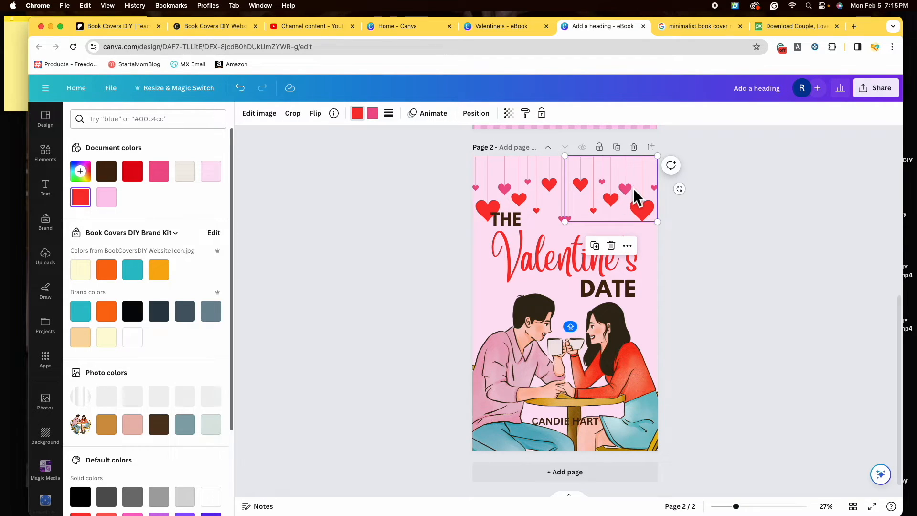
{"action": "left_click", "coordinate": [373, 115]}
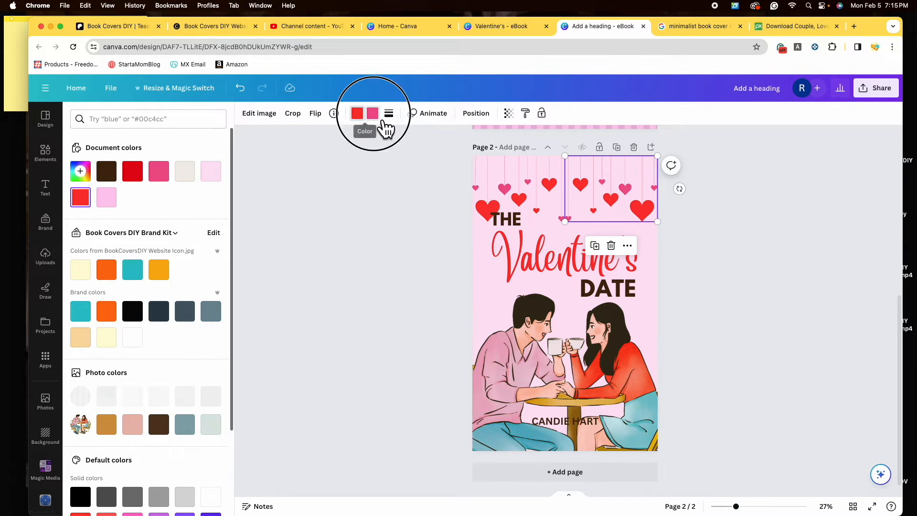
{"action": "scroll", "coordinate": [168, 329], "scroll_direction": "down", "scroll_amount": 3}
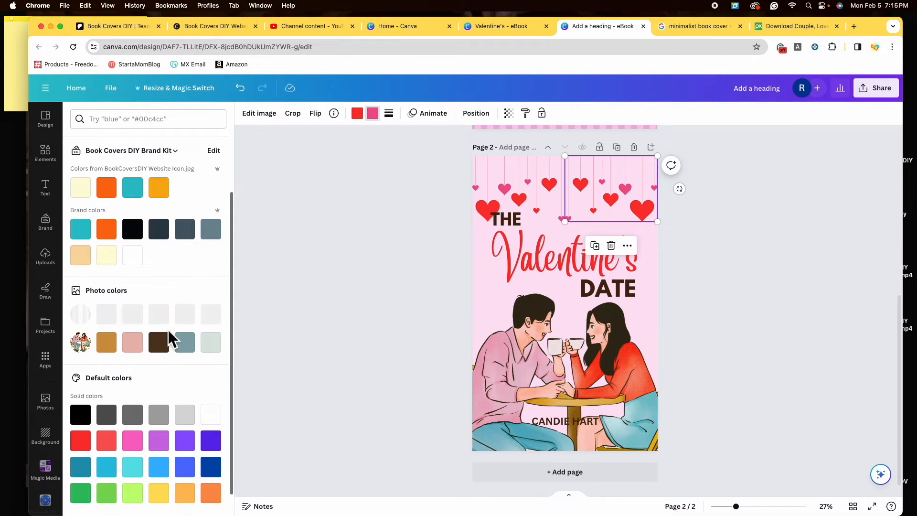
{"action": "left_click", "coordinate": [143, 429]}
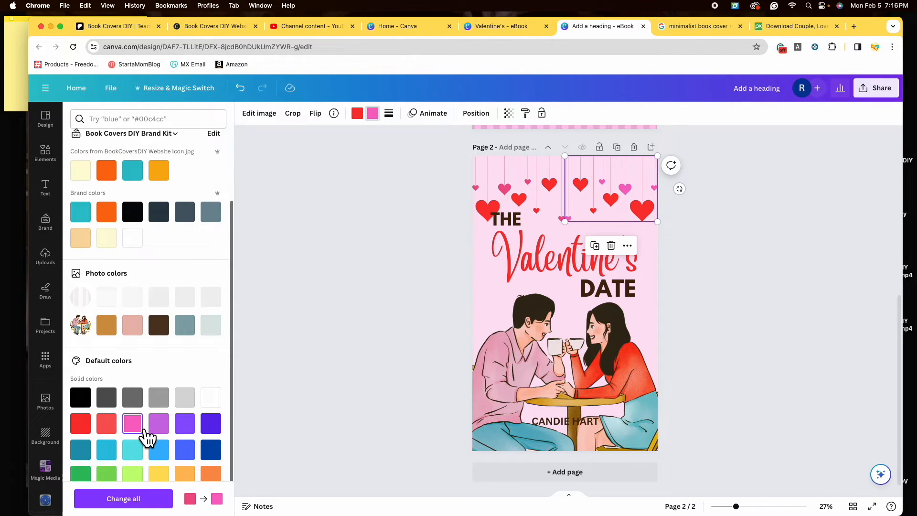
{"action": "left_click", "coordinate": [521, 192]}
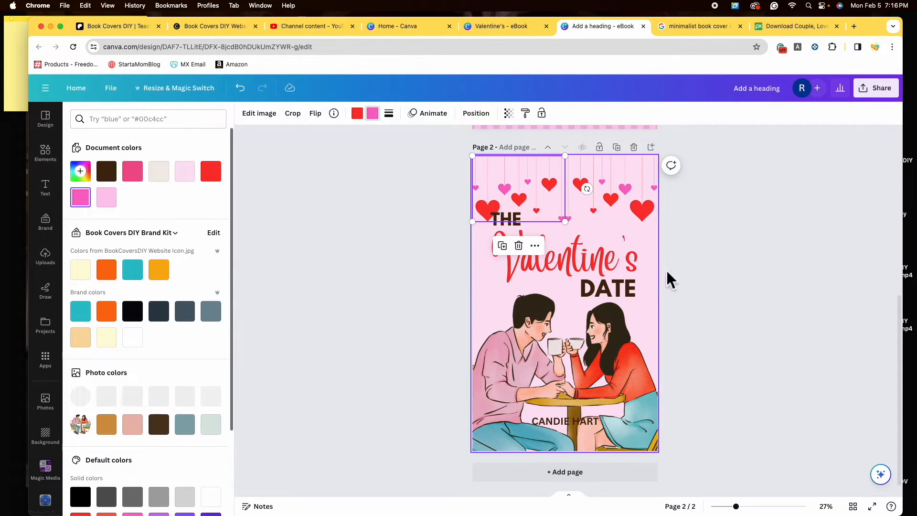
{"action": "left_click", "coordinate": [704, 282]}
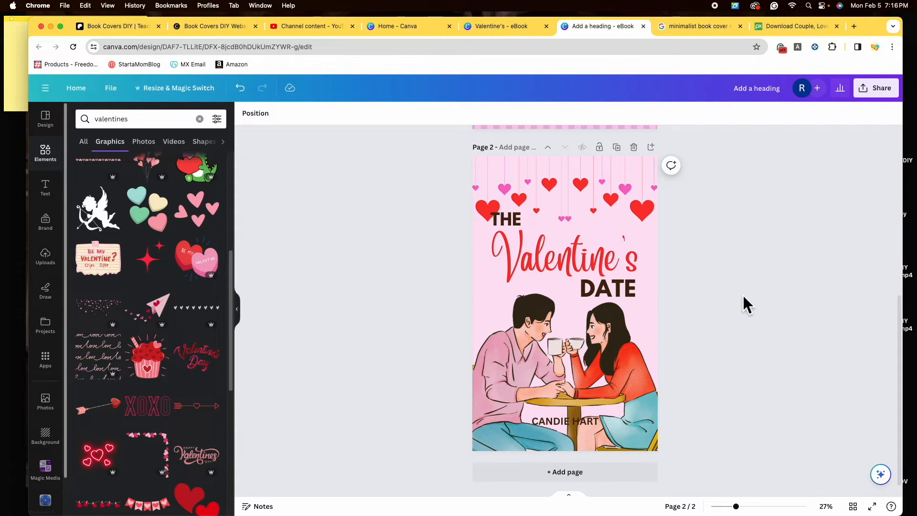
Narrow page 2's author name text box, format it at size 36 in red, and place it in the page's lower-right corner.
{"action": "left_click", "coordinate": [578, 423]}
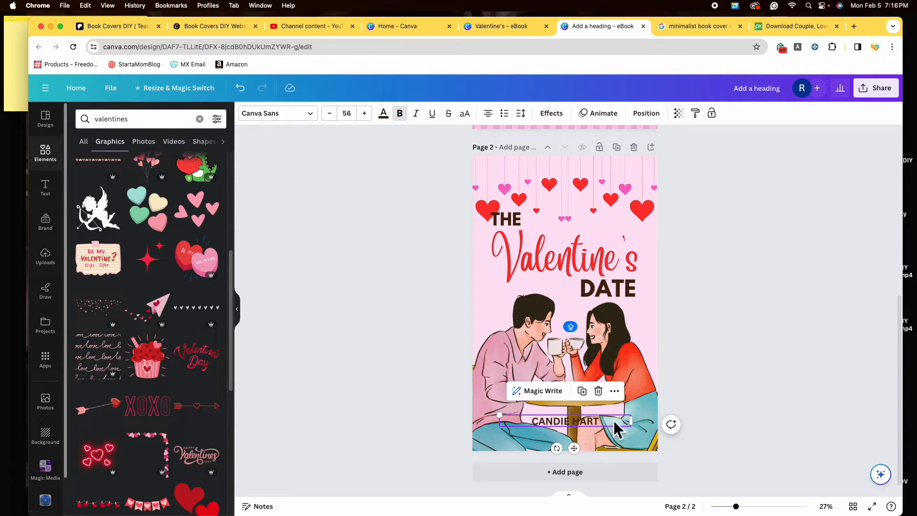
{"action": "left_click_drag", "start_coordinate": [640, 429], "coordinate": [613, 434]}
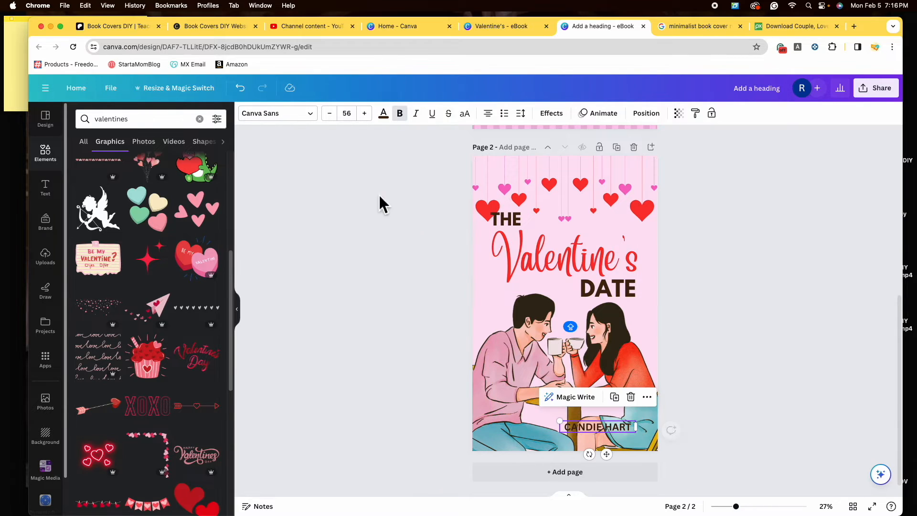
{"action": "left_click", "coordinate": [347, 114]}
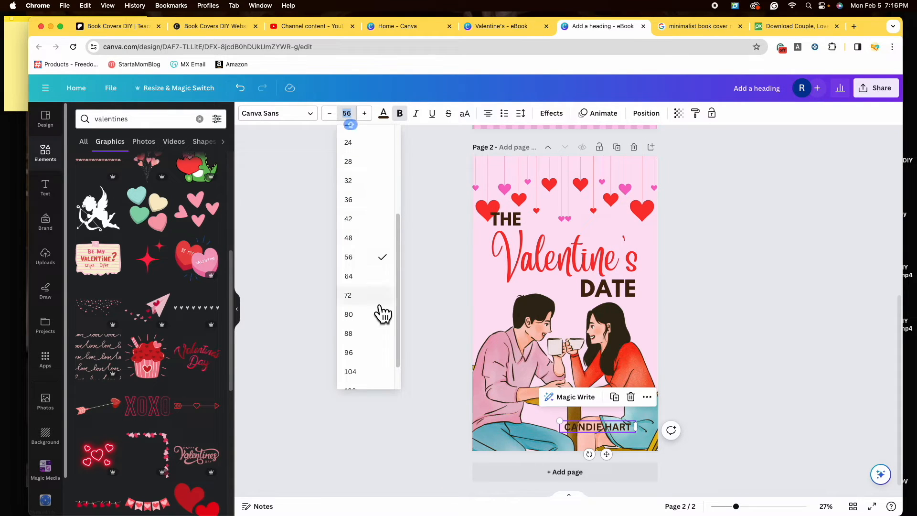
{"action": "left_click", "coordinate": [367, 204]}
{"action": "left_click_drag", "start_coordinate": [612, 428], "coordinate": [646, 441]}
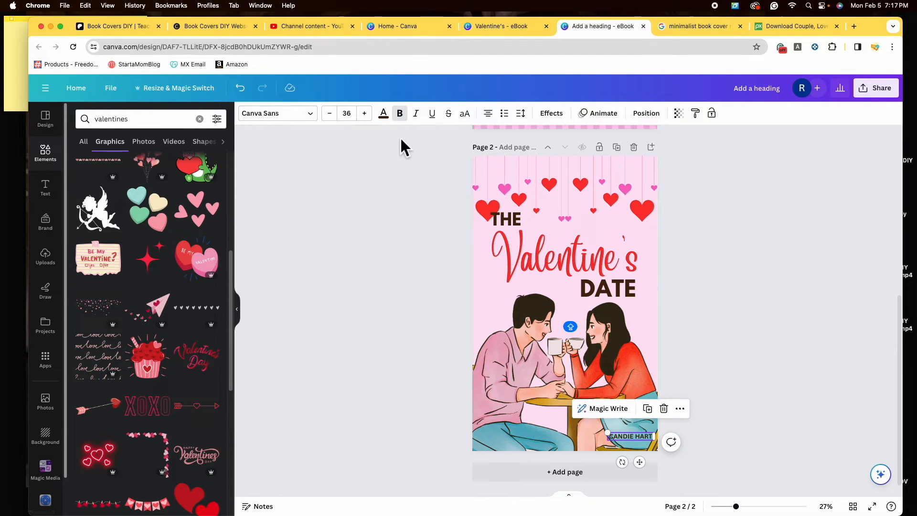
{"action": "left_click", "coordinate": [383, 115]}
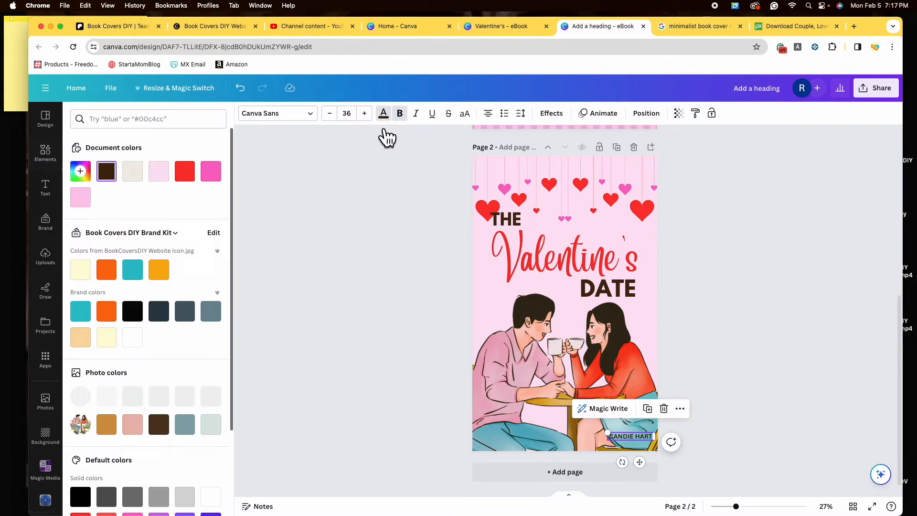
{"action": "left_click", "coordinate": [193, 178]}
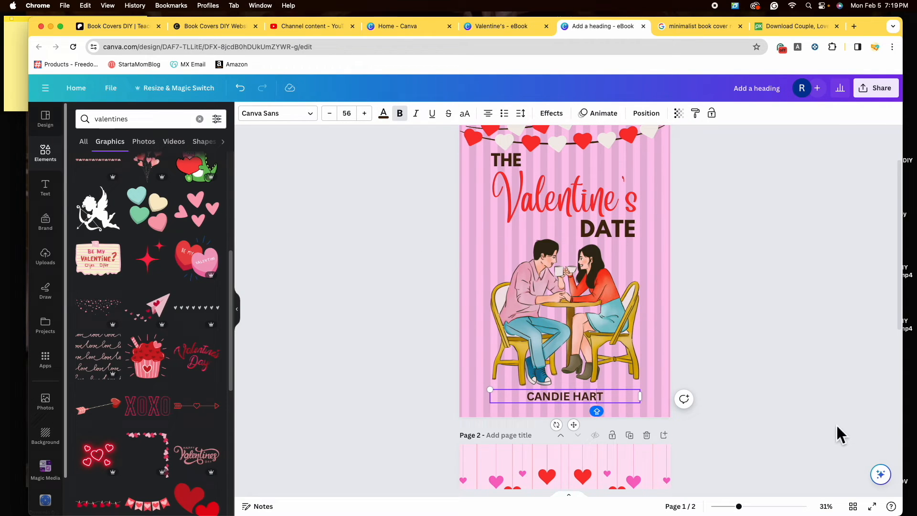
{"action": "scroll", "coordinate": [765, 425], "scroll_direction": "down", "scroll_amount": 7}
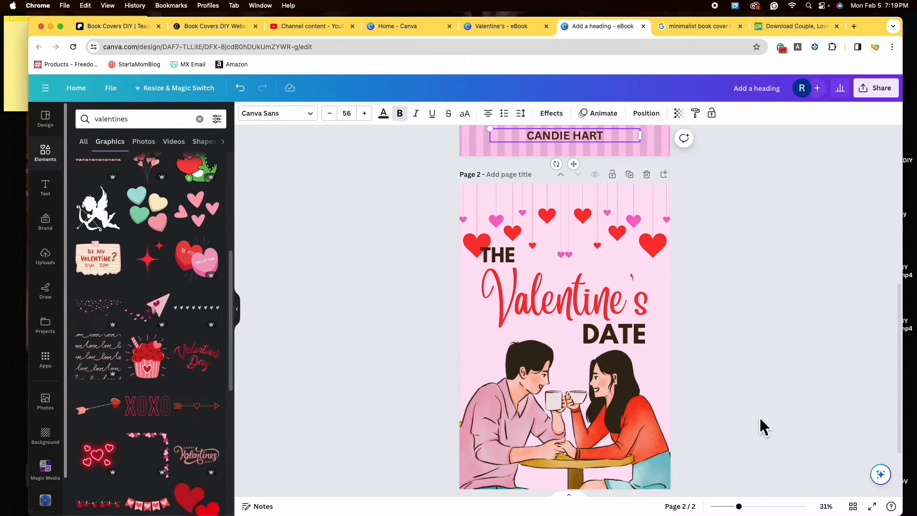
{"action": "scroll", "coordinate": [647, 432], "scroll_direction": "up", "scroll_amount": 5}
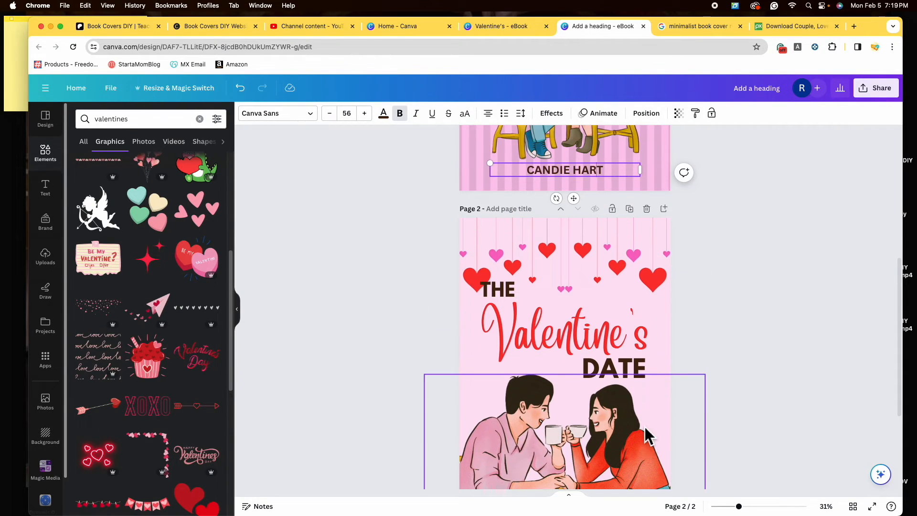
Change the font of page 1's author name below the couple to League Spartan and nudge the text slightly.
{"action": "scroll", "coordinate": [669, 412], "scroll_direction": "up", "scroll_amount": 3}
{"action": "left_click", "coordinate": [741, 338]}
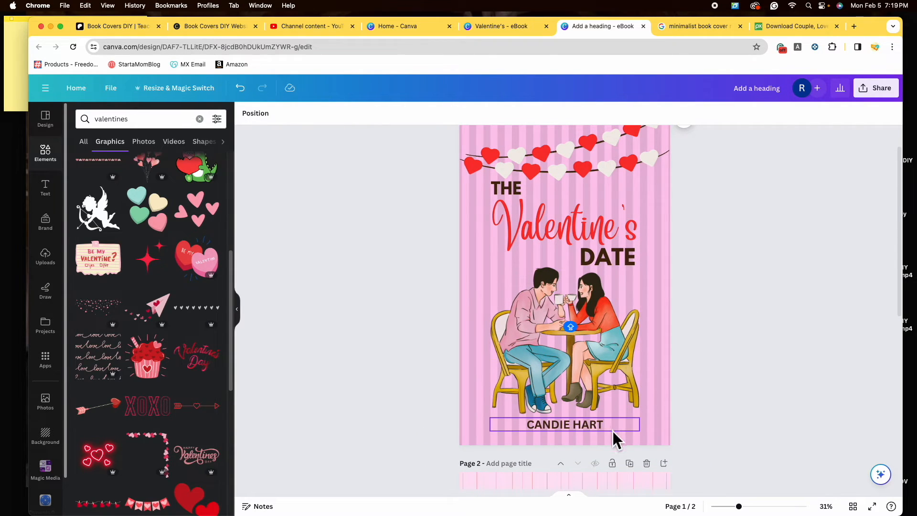
{"action": "left_click", "coordinate": [592, 432]}
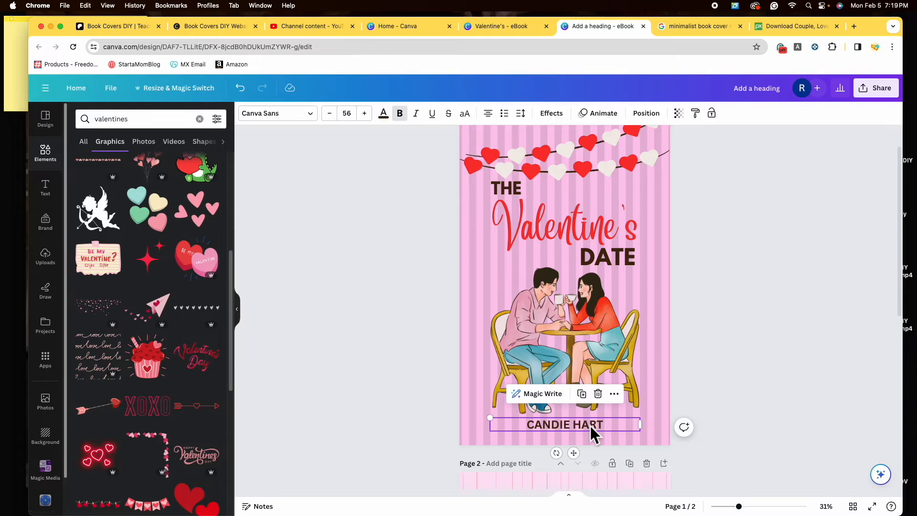
{"action": "left_click", "coordinate": [316, 120]}
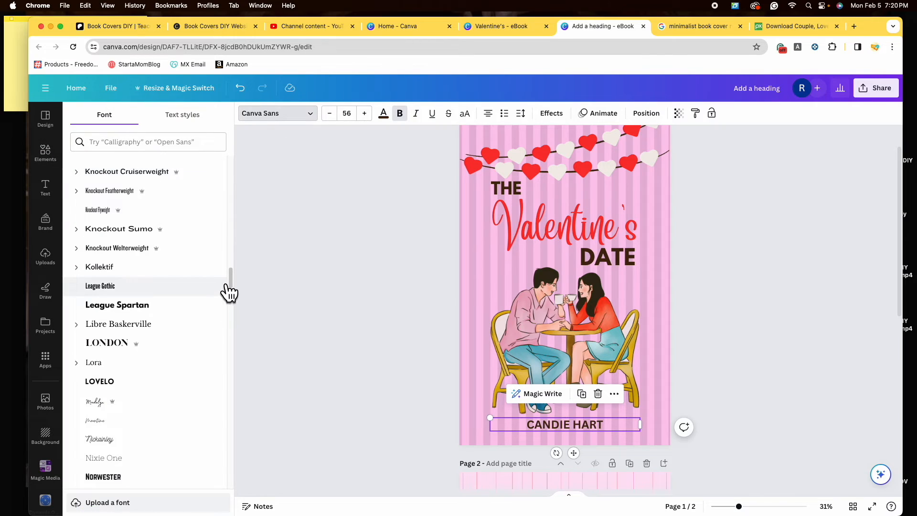
{"action": "left_click_drag", "start_coordinate": [233, 276], "coordinate": [243, 168]}
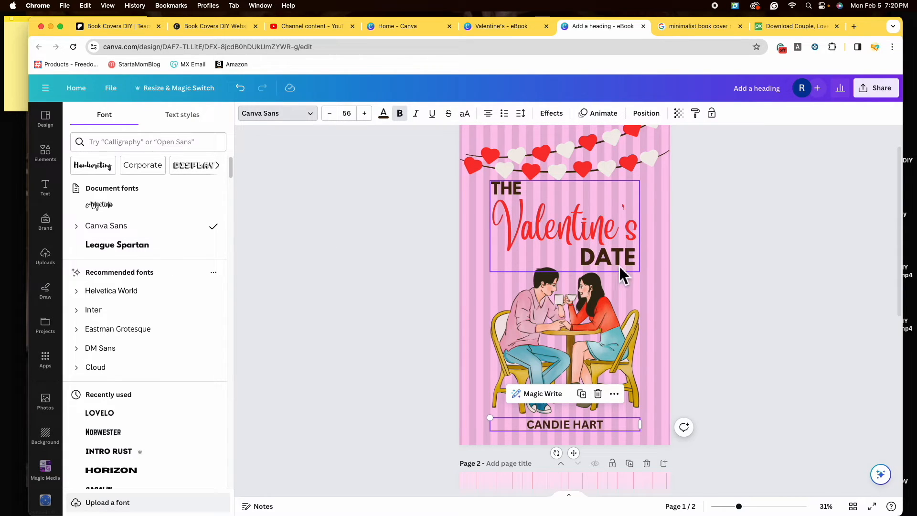
{"action": "left_click", "coordinate": [219, 251]}
{"action": "left_click_drag", "start_coordinate": [590, 425], "coordinate": [595, 433]}
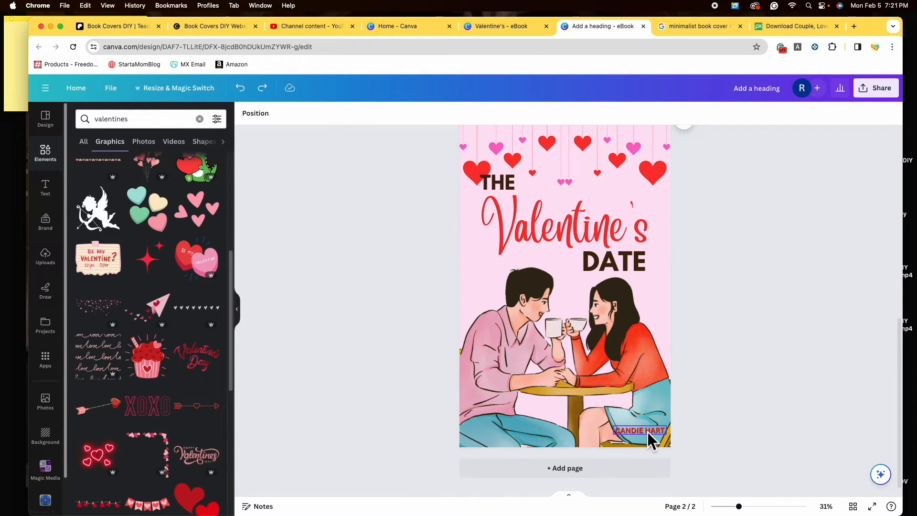
Change page 2's author name to League Spartan and move it to the upper-right corner of the page, above the hearts.
{"action": "left_click", "coordinate": [649, 432]}
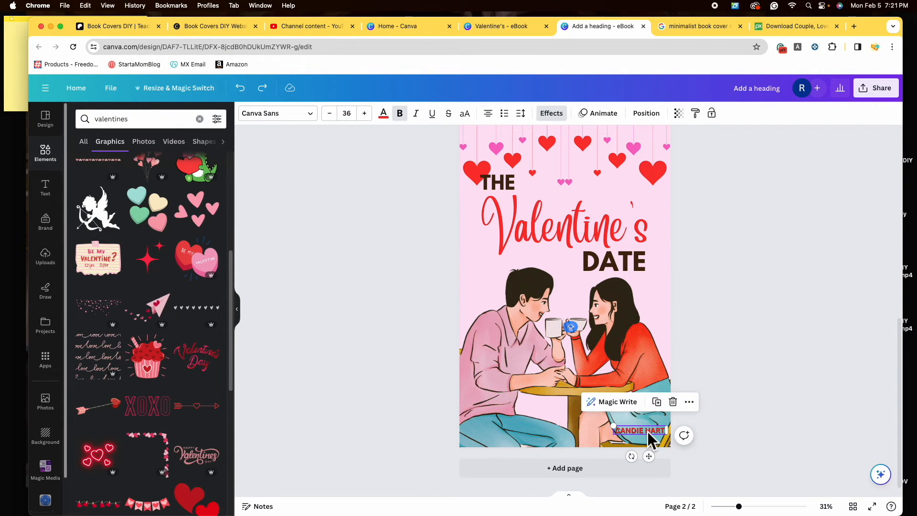
{"action": "left_click", "coordinate": [313, 117]}
{"action": "left_click", "coordinate": [179, 197]}
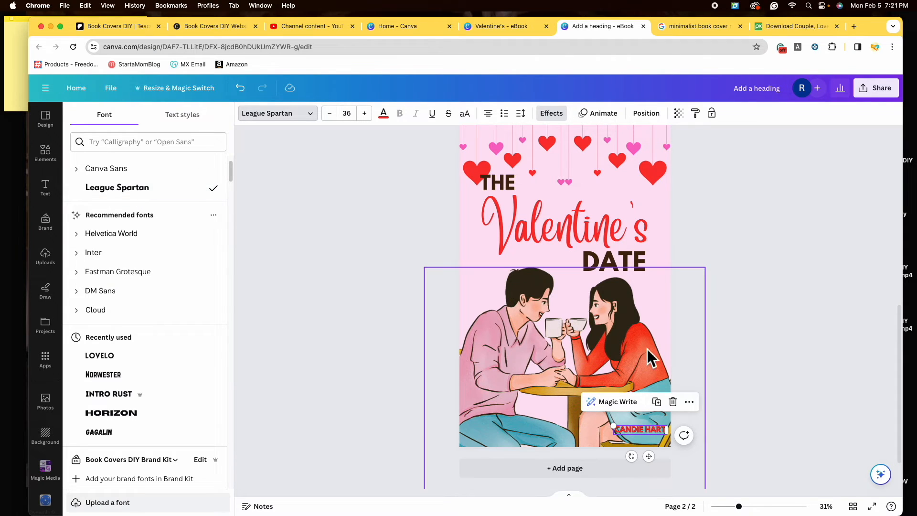
{"action": "left_click_drag", "start_coordinate": [656, 435], "coordinate": [573, 401]}
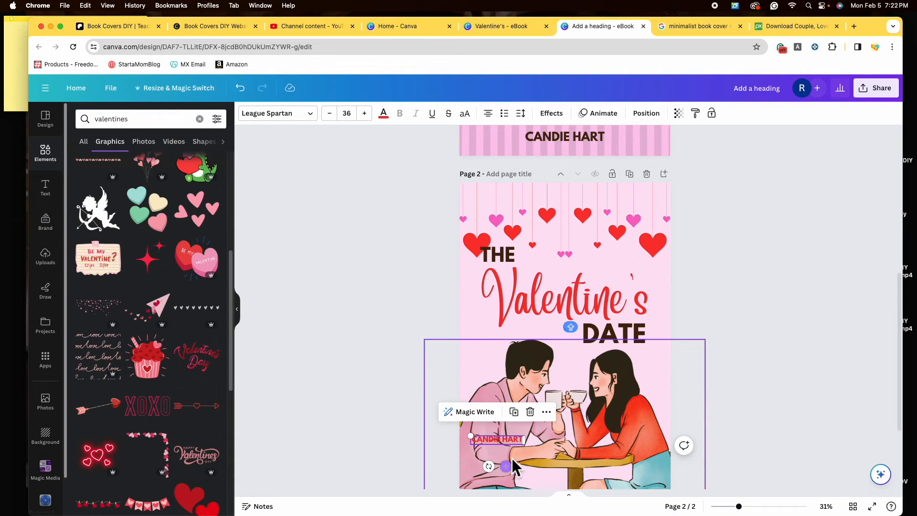
{"action": "left_click_drag", "start_coordinate": [518, 447], "coordinate": [654, 203]}
{"action": "left_click", "coordinate": [784, 285]}
Rename the design as "Valentine's Date Book Covers".
{"action": "scroll", "coordinate": [784, 286], "scroll_direction": "down", "scroll_amount": 1}
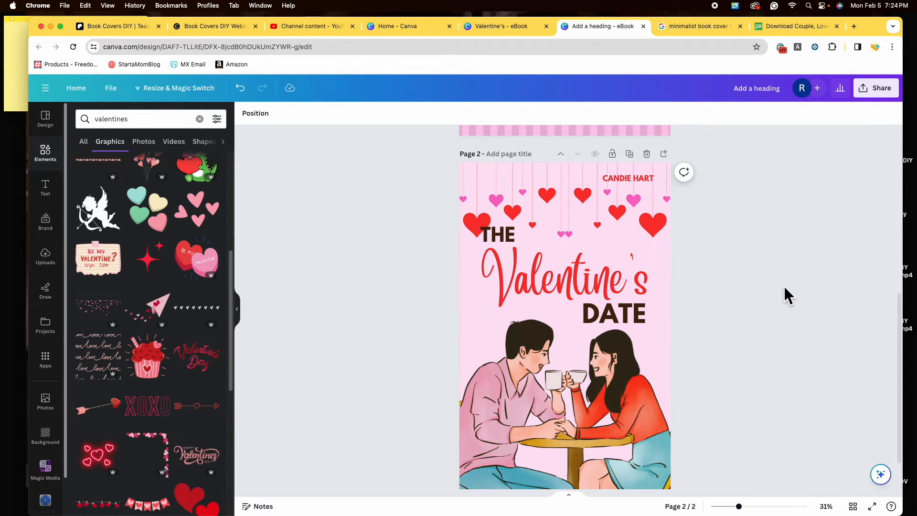
{"action": "scroll", "coordinate": [779, 317], "scroll_direction": "down", "scroll_amount": 2, "text": "ctrl"}
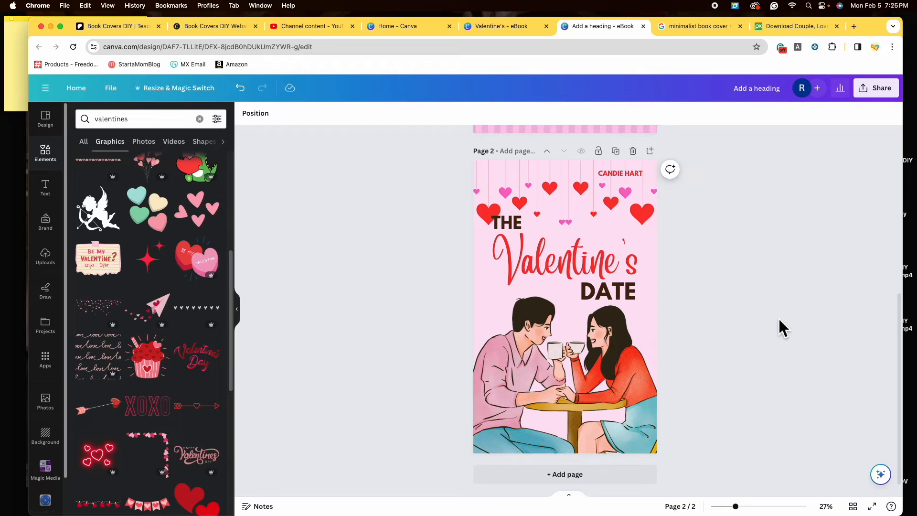
{"action": "scroll", "coordinate": [761, 322], "scroll_direction": "up", "scroll_amount": 5}
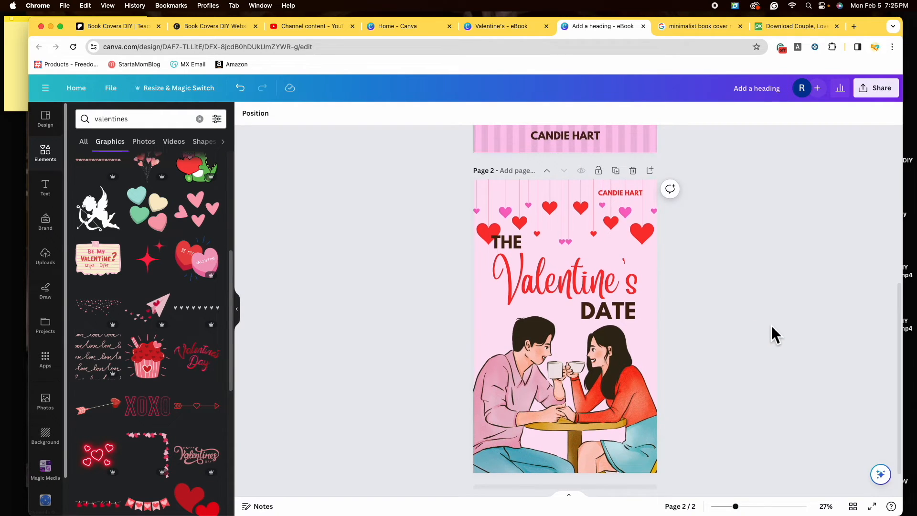
{"action": "scroll", "coordinate": [772, 326], "scroll_direction": "up", "scroll_amount": 2}
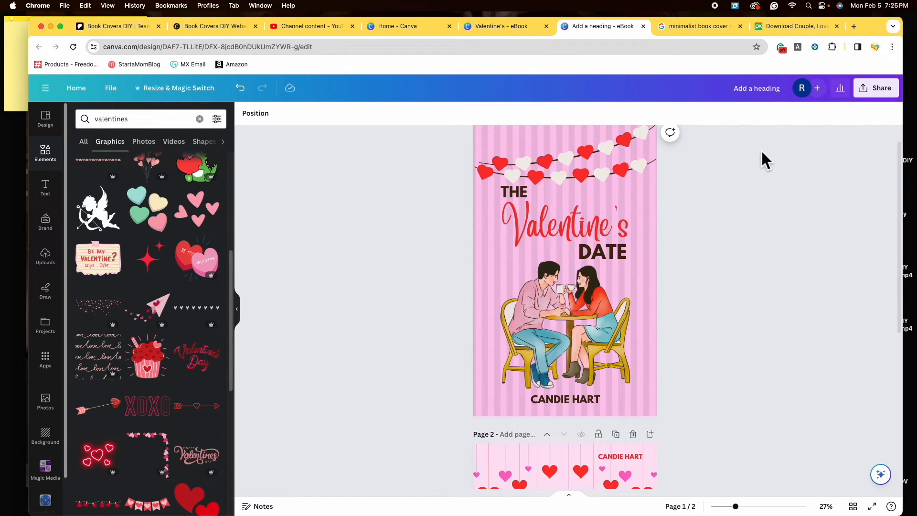
{"action": "double_click", "coordinate": [771, 95]}
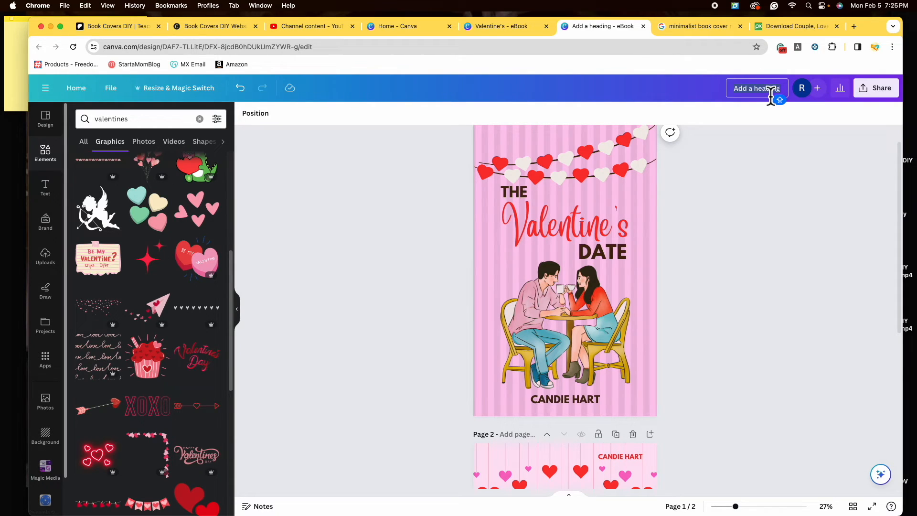
{"action": "type", "text": "V"}
{"action": "type", "text": "alentine's Date Book Covers"}
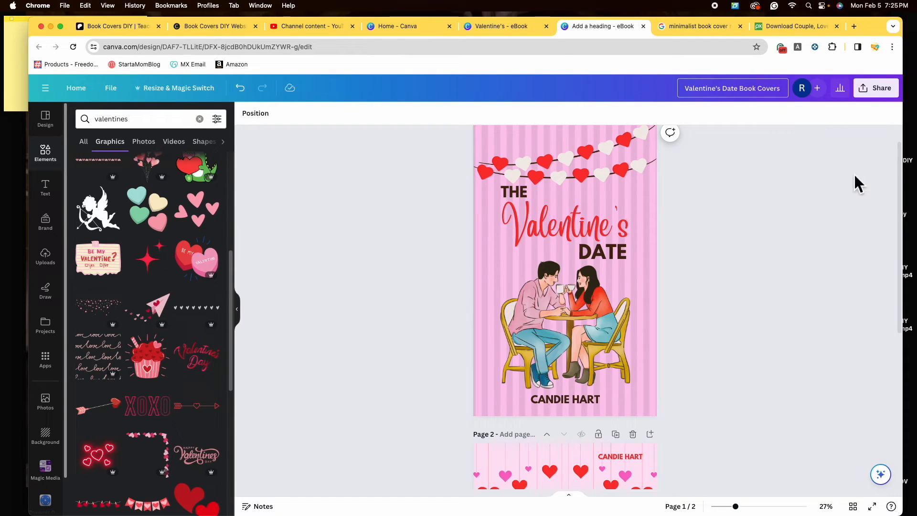
{"action": "key", "text": "Return"}
Download both pages of the design as PNG files.
{"action": "left_click", "coordinate": [879, 93]}
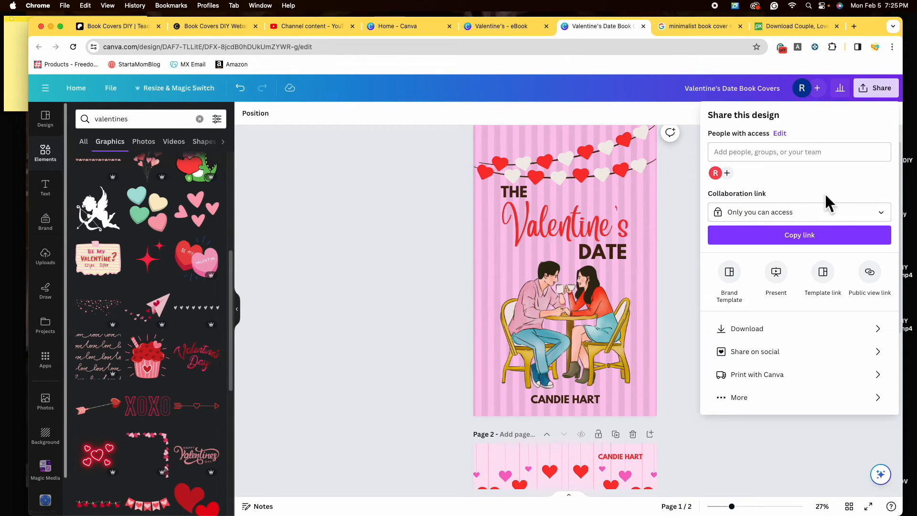
{"action": "left_click", "coordinate": [748, 329]}
{"action": "left_click", "coordinate": [888, 160]}
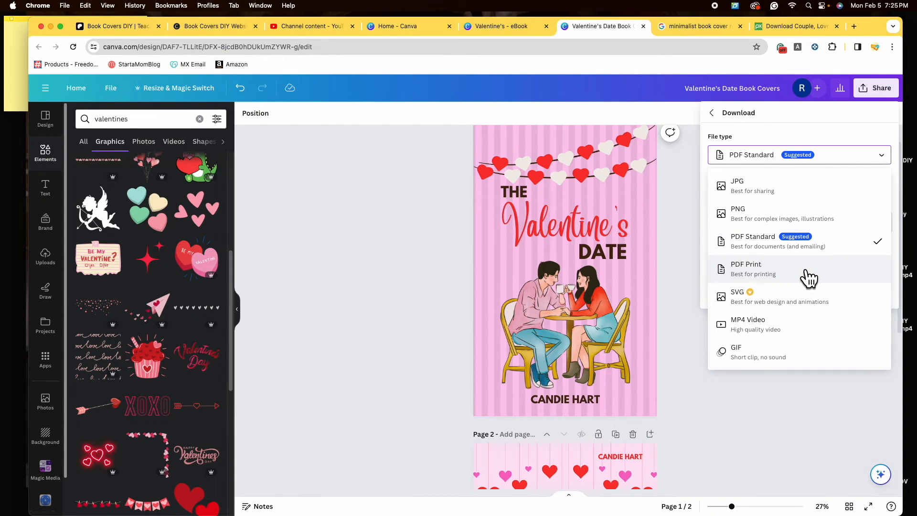
{"action": "left_click", "coordinate": [807, 222]}
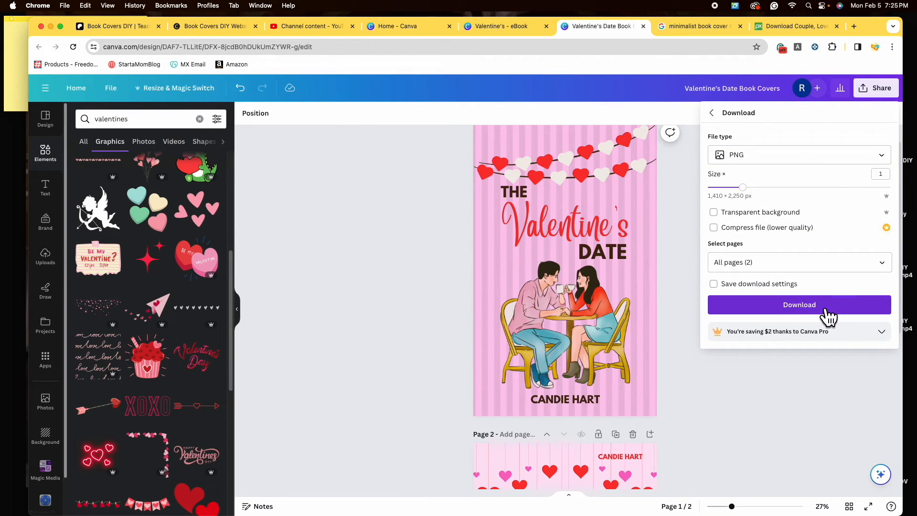
{"action": "left_click", "coordinate": [889, 265]}
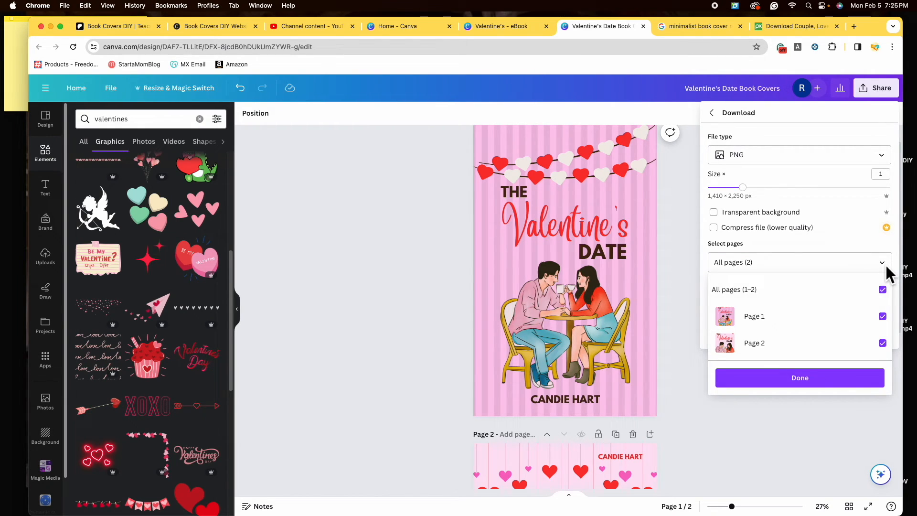
{"action": "left_click", "coordinate": [885, 264]}
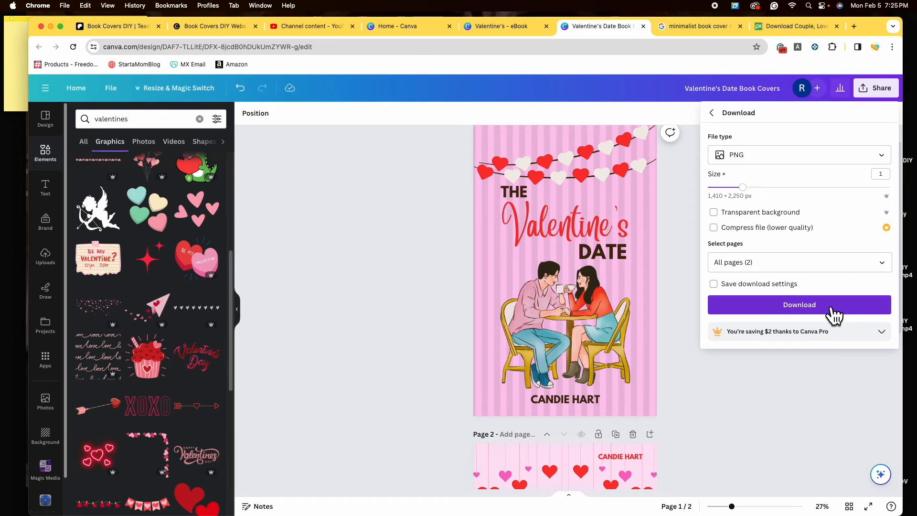
{"action": "left_click", "coordinate": [832, 308]}
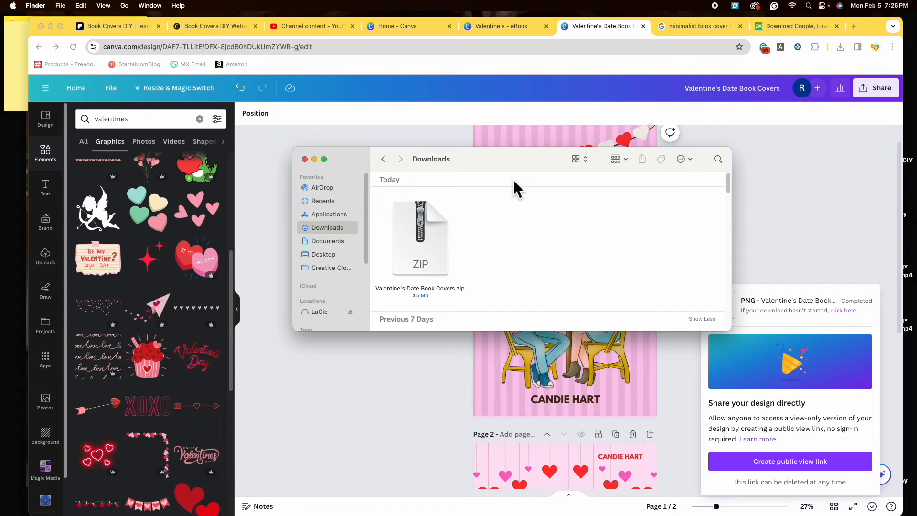
In Finder, extract Valentine's Date Book Covers.zip and open 1.png and 2.png from its folder to compare both covers.
{"action": "double_click", "coordinate": [440, 254]}
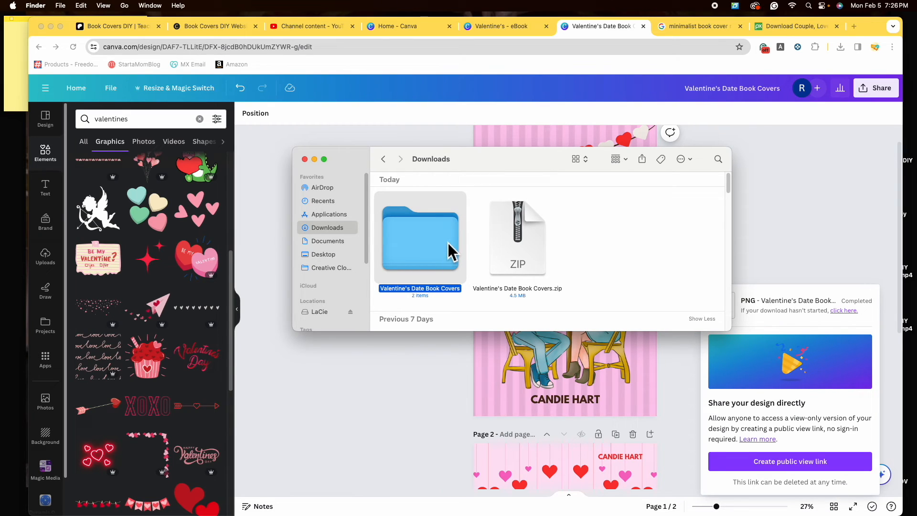
{"action": "double_click", "coordinate": [443, 243]}
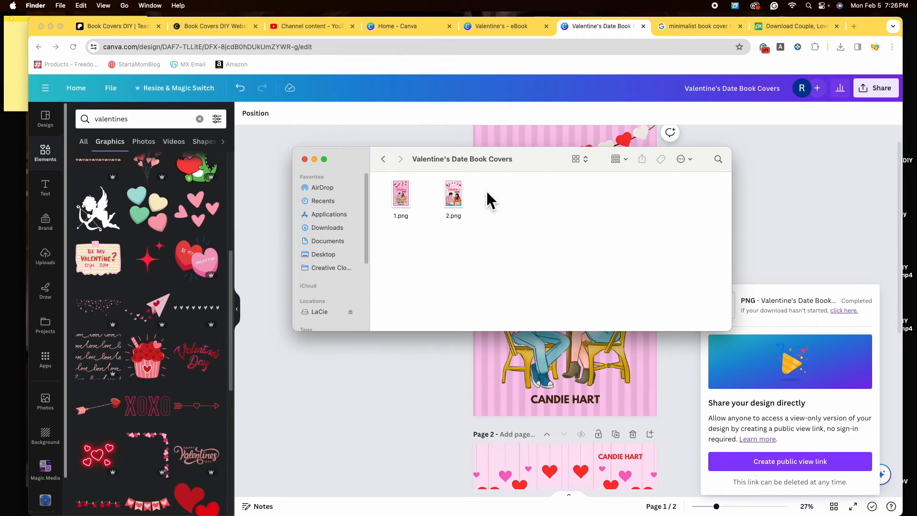
{"action": "double_click", "coordinate": [403, 196]}
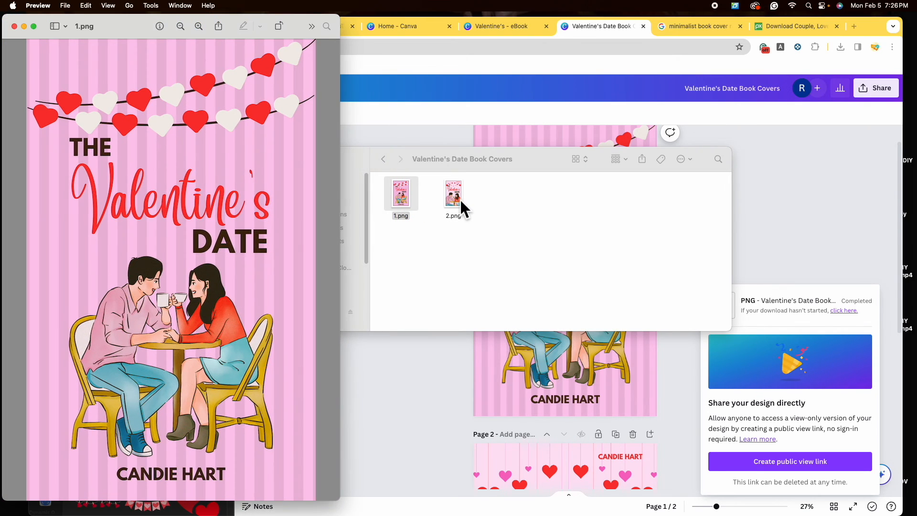
{"action": "left_click", "coordinate": [460, 199]}
{"action": "double_click", "coordinate": [460, 199]}
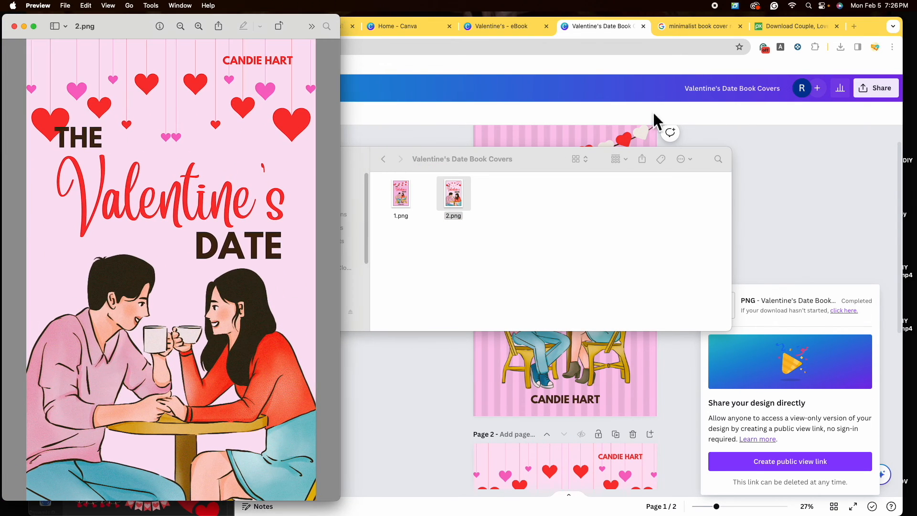
{"action": "left_click", "coordinate": [807, 190]}
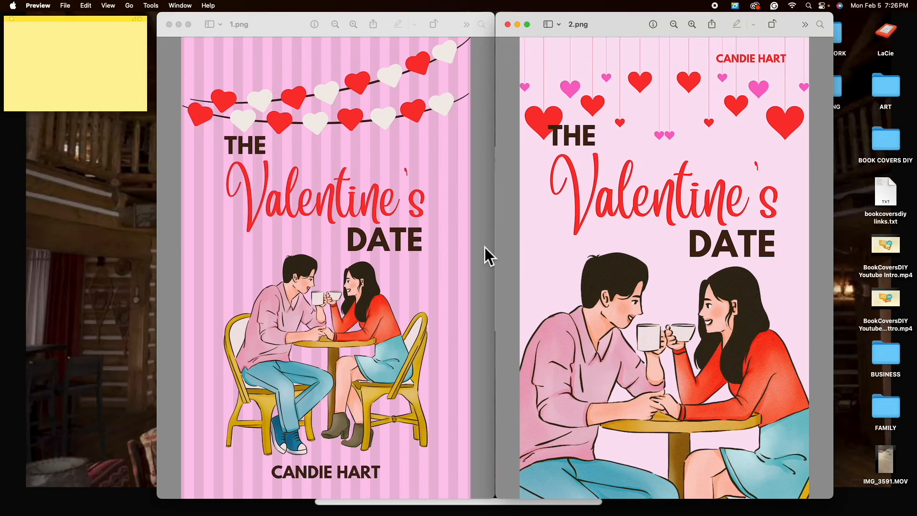